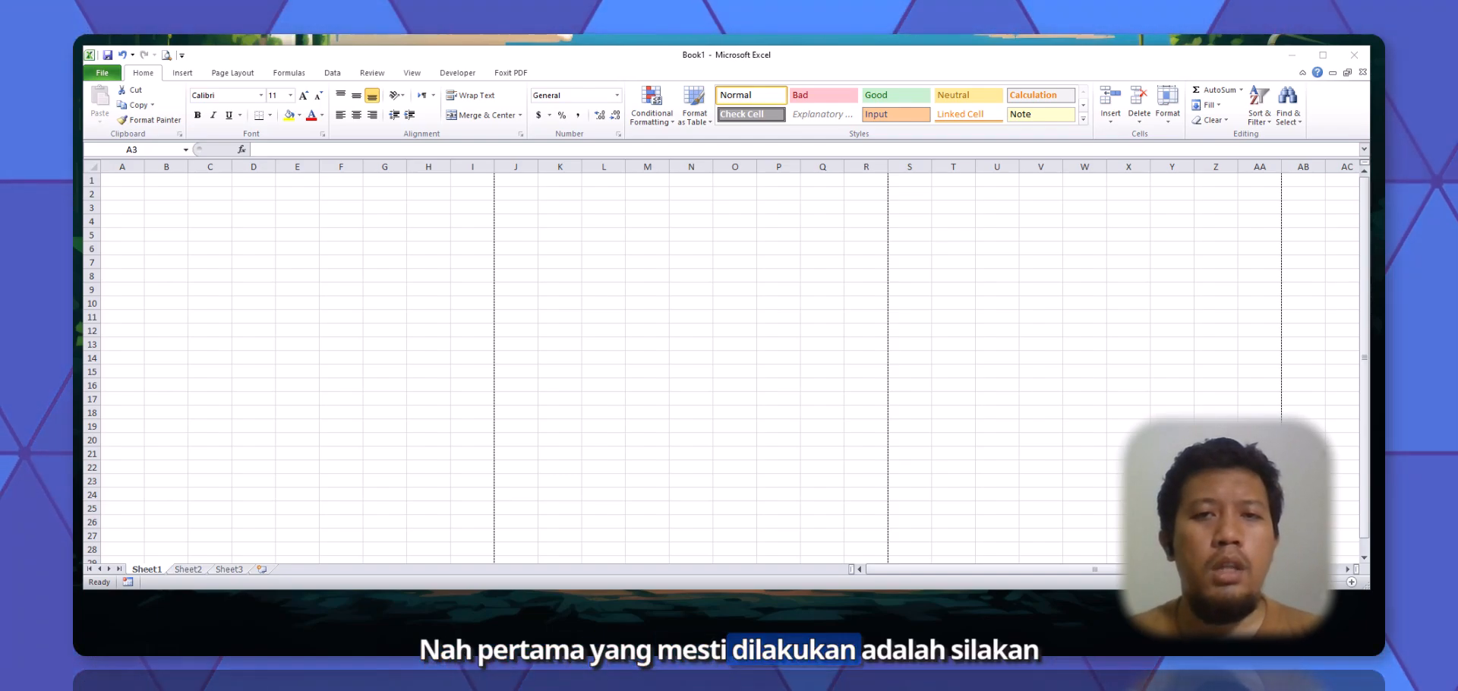
Switch to the Google Sheets grade ledger and examine the student names and NIS numbers per class in the DATA SANTRI sheet
key(alt+Tab)
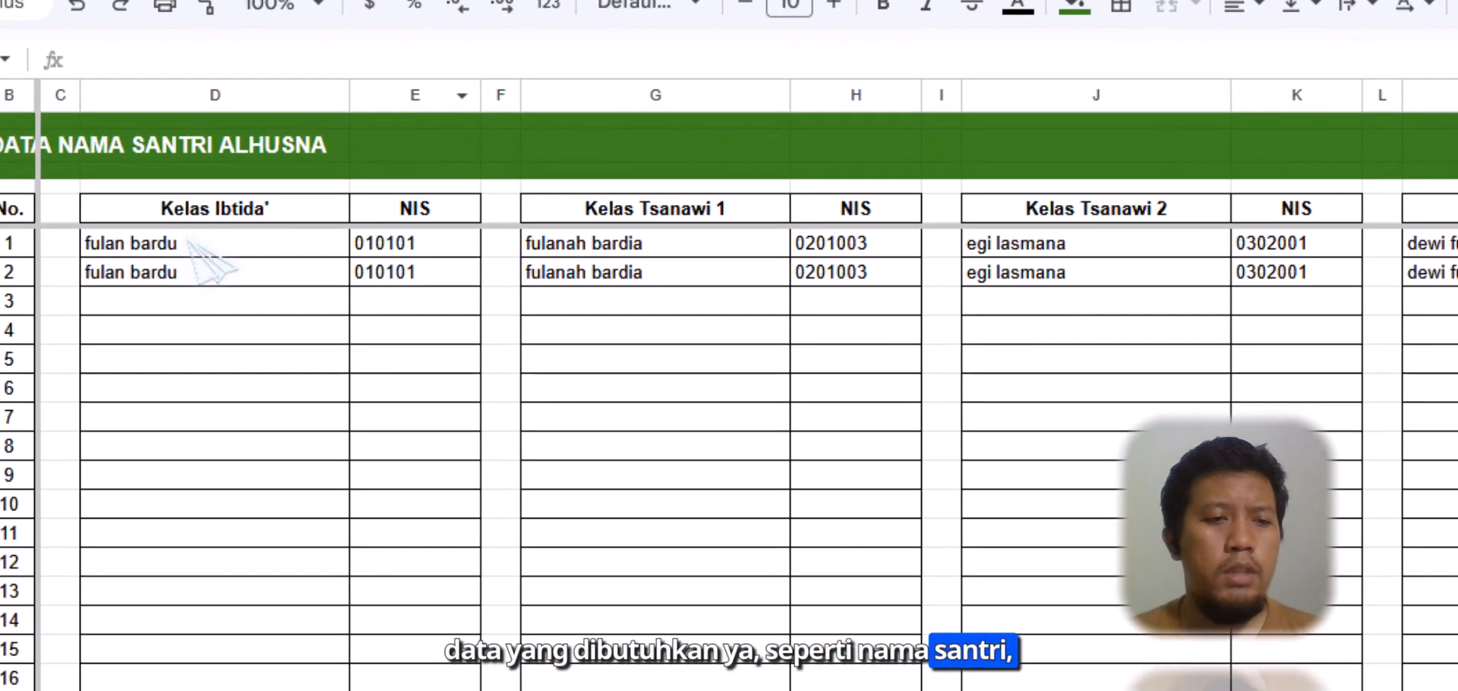
click(206, 255)
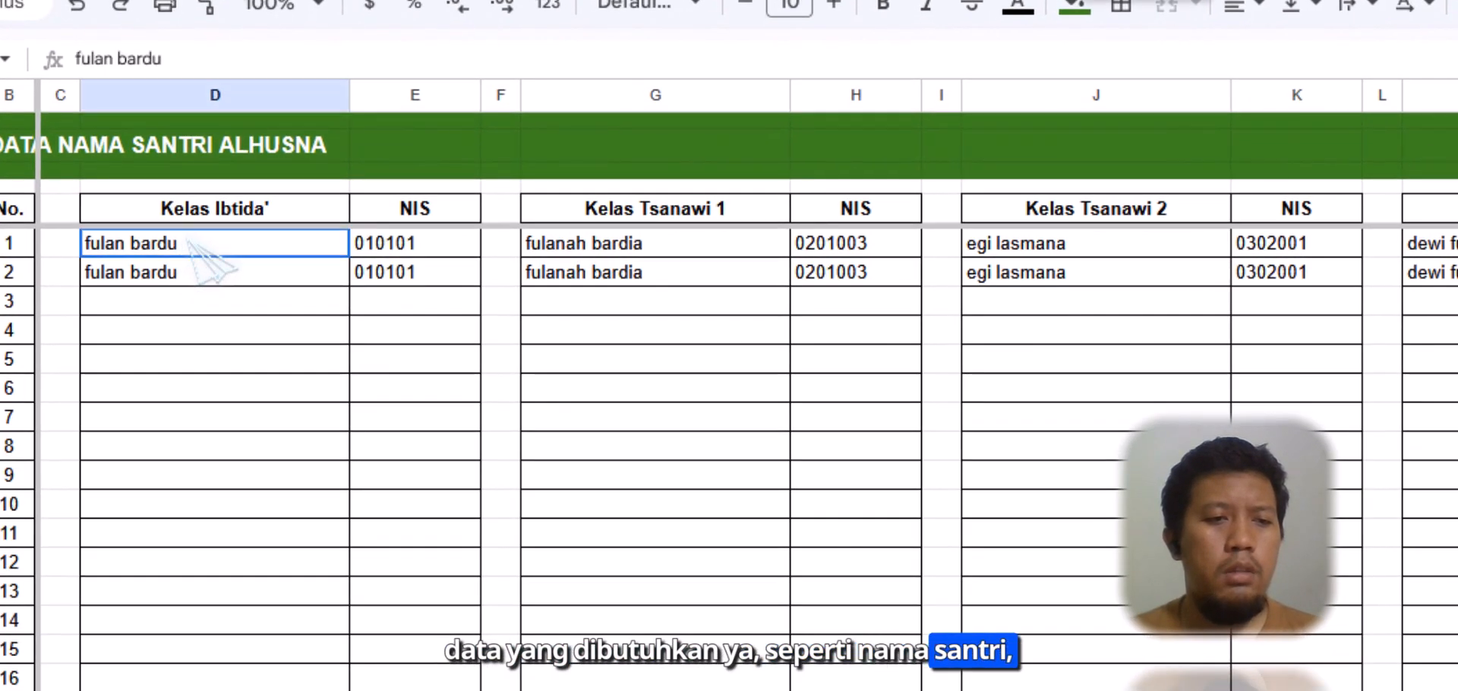
click(444, 247)
click(635, 243)
click(809, 245)
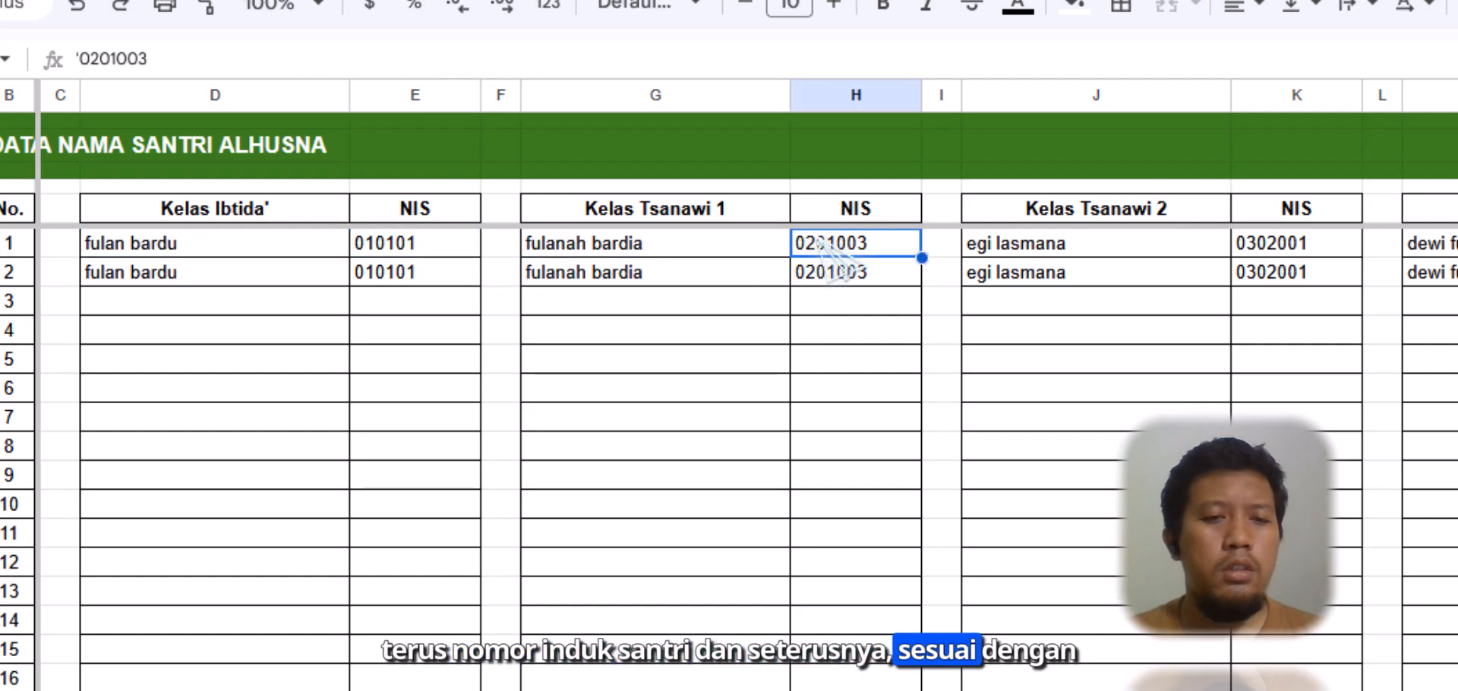
click(334, 245)
click(383, 247)
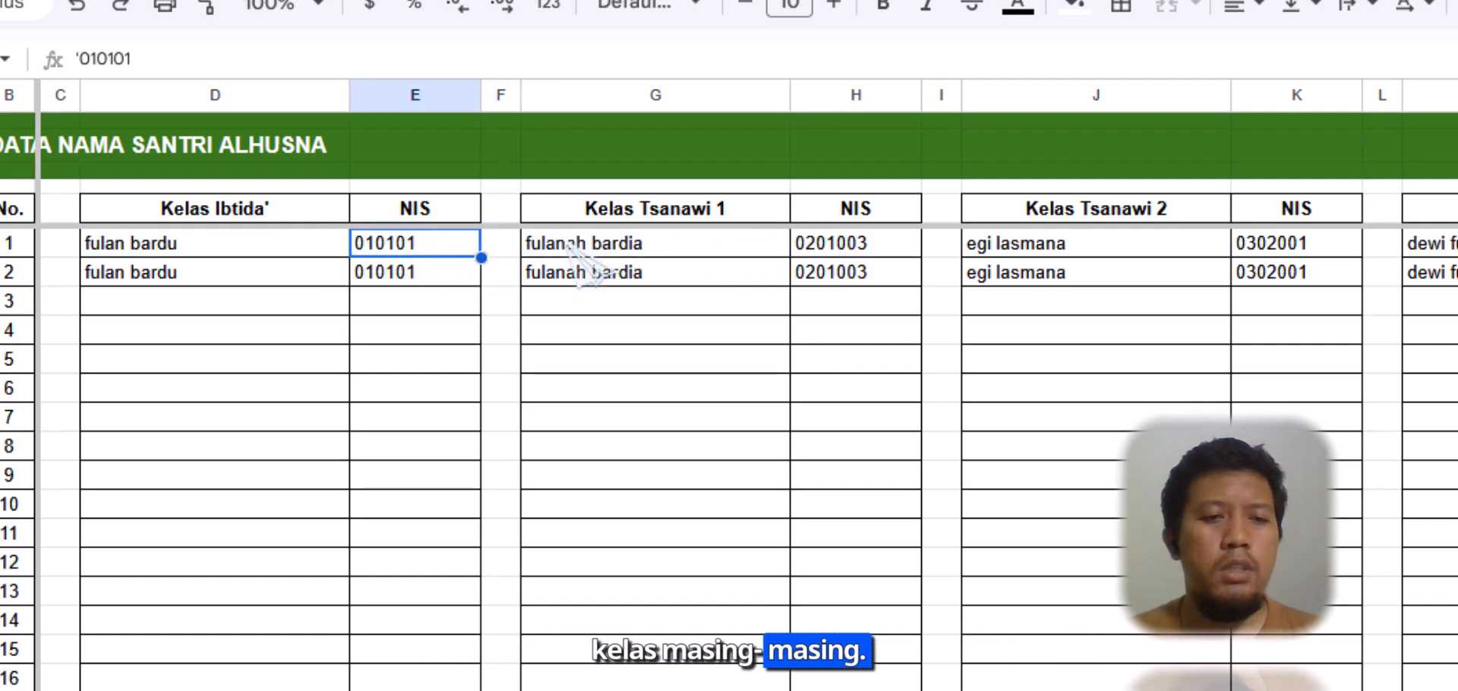
click(725, 247)
click(835, 247)
click(1055, 247)
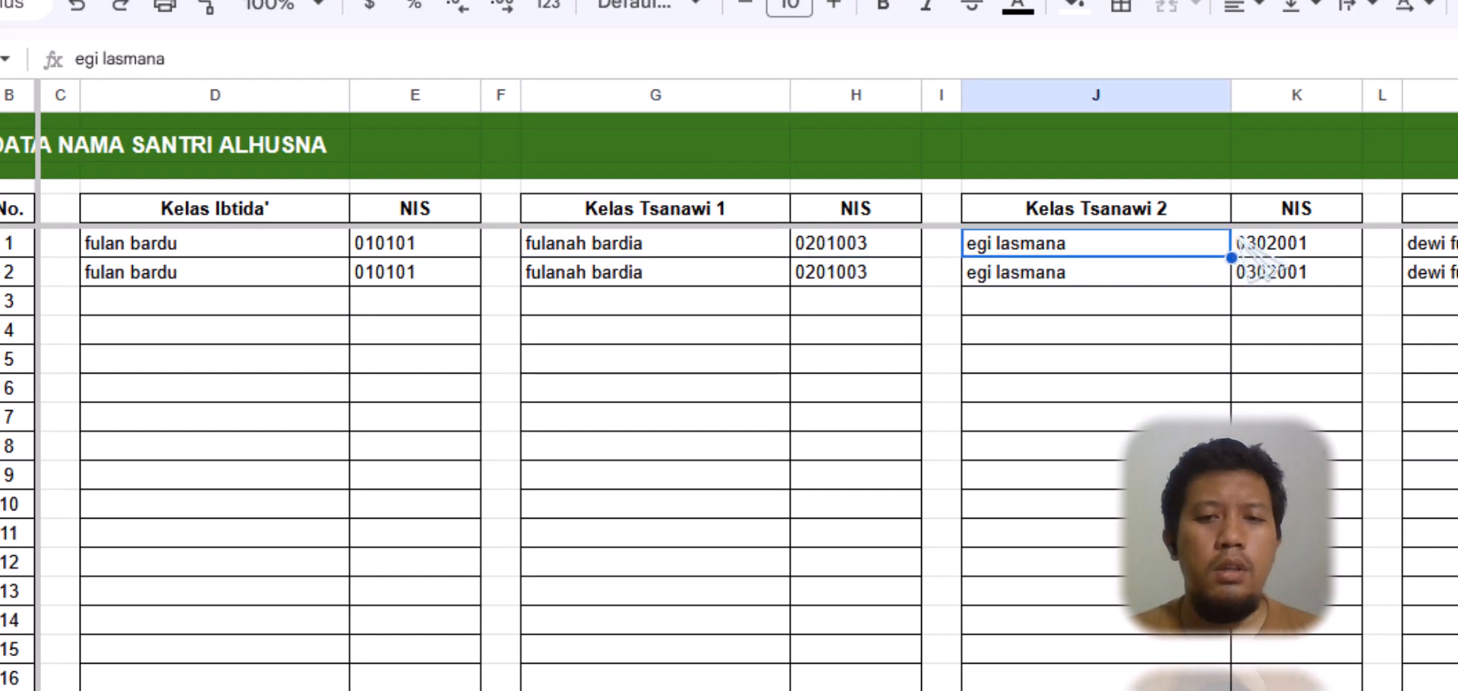
click(1321, 244)
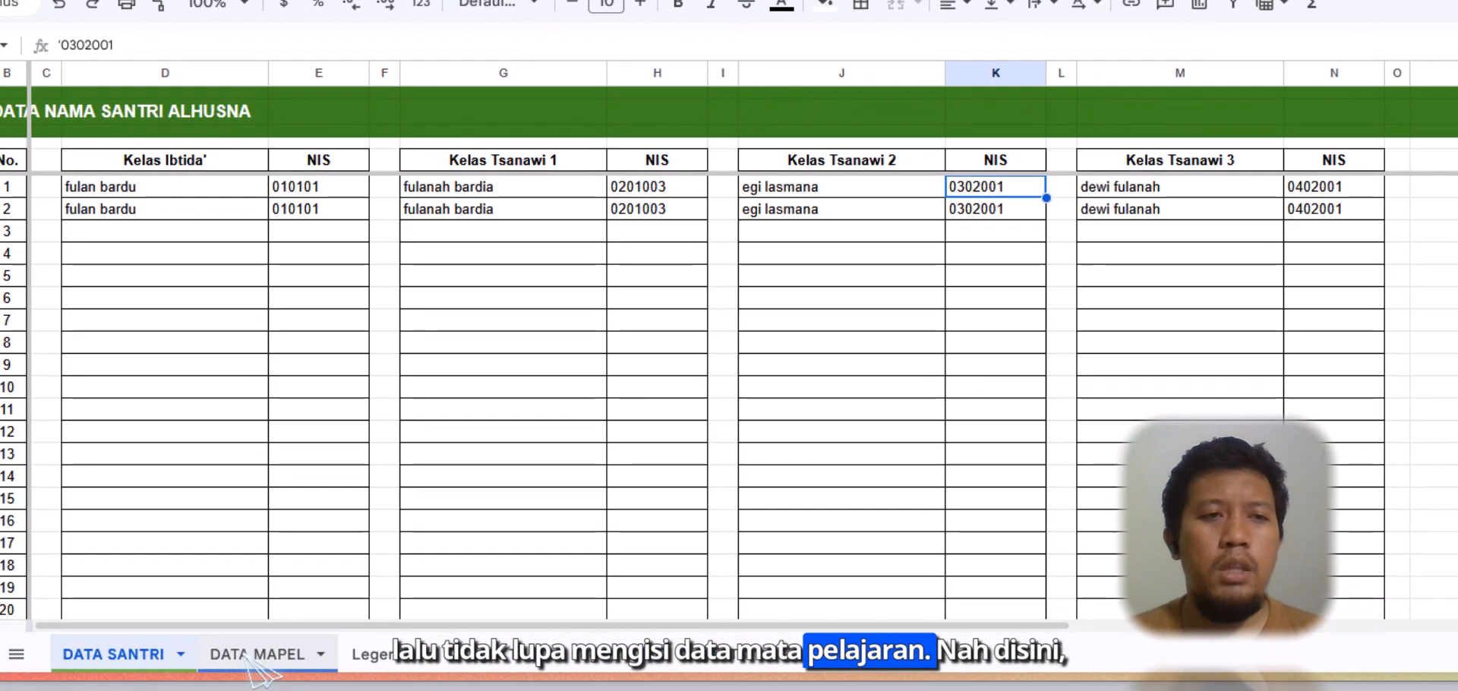
Review the subjects listed per class in the DATA MAPEL sheet and compare it with the DATA SANTRI sheet
click(262, 654)
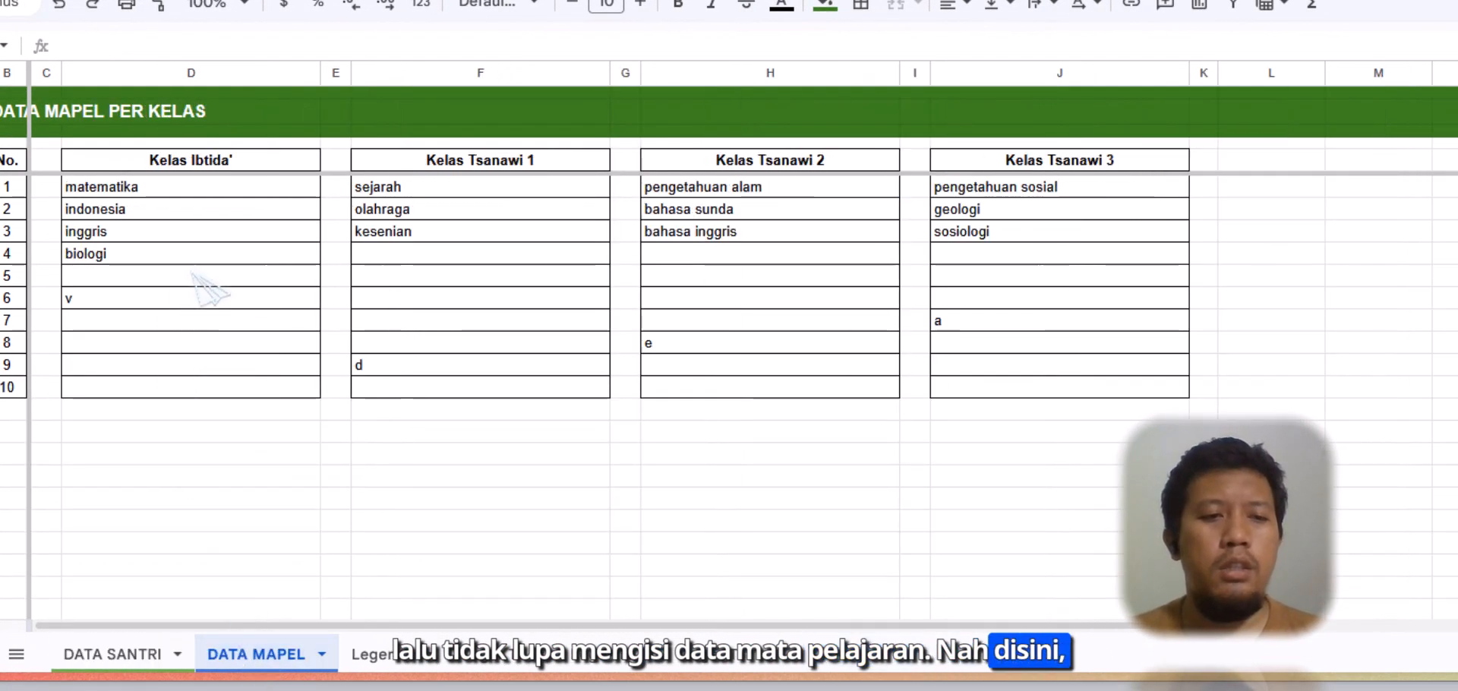
click(214, 236)
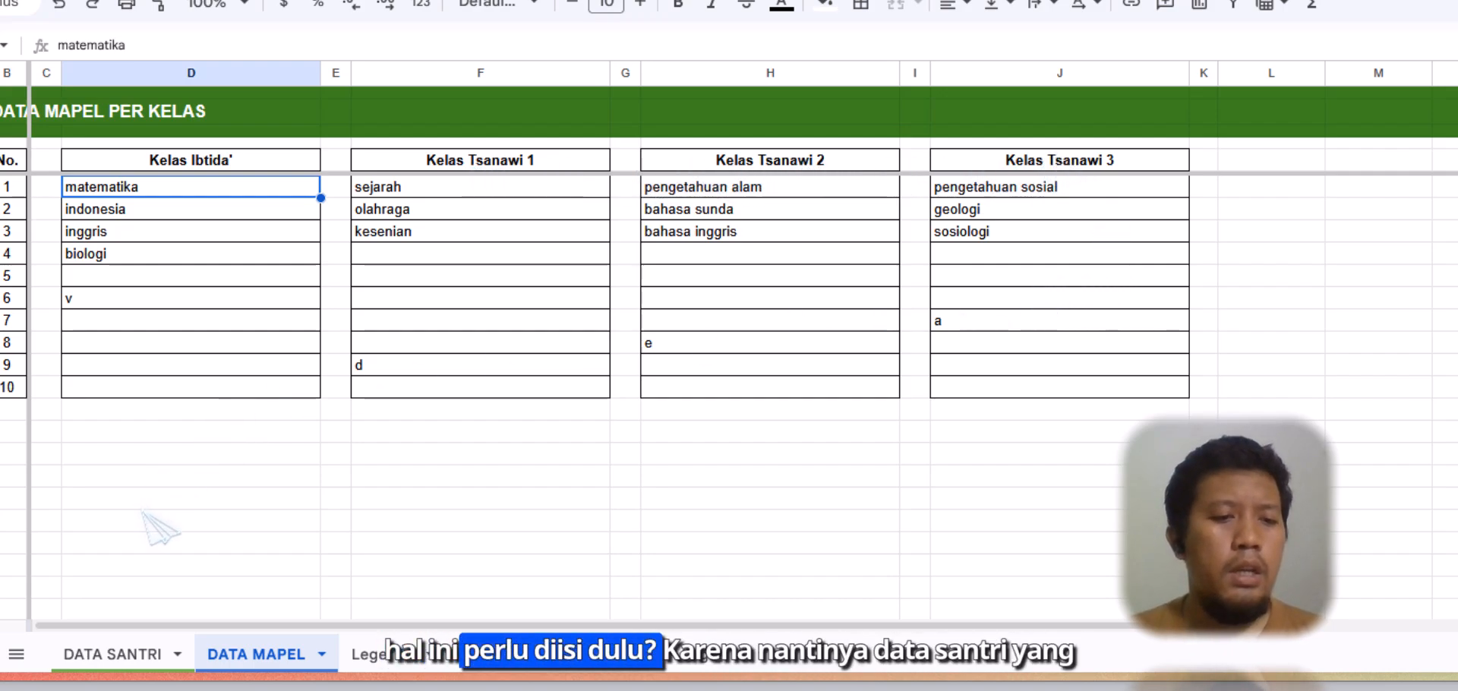
click(121, 653)
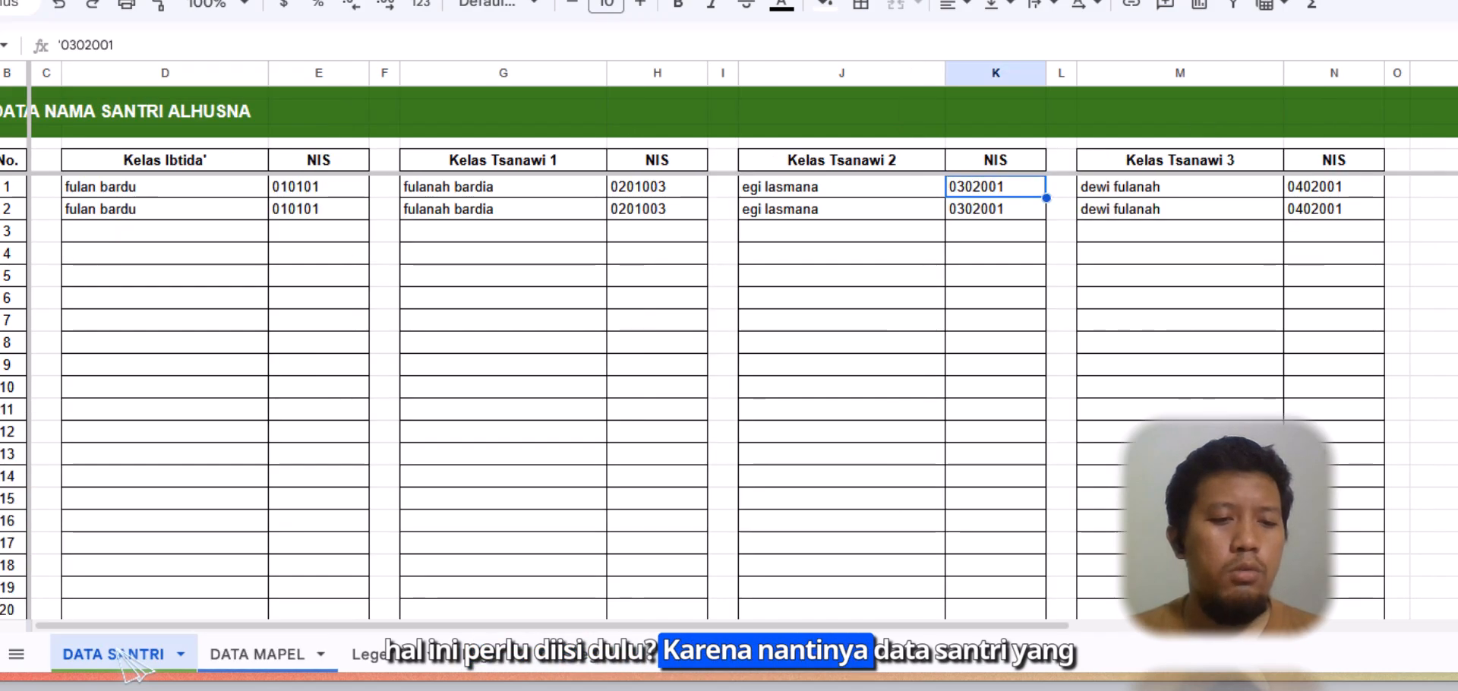
click(244, 653)
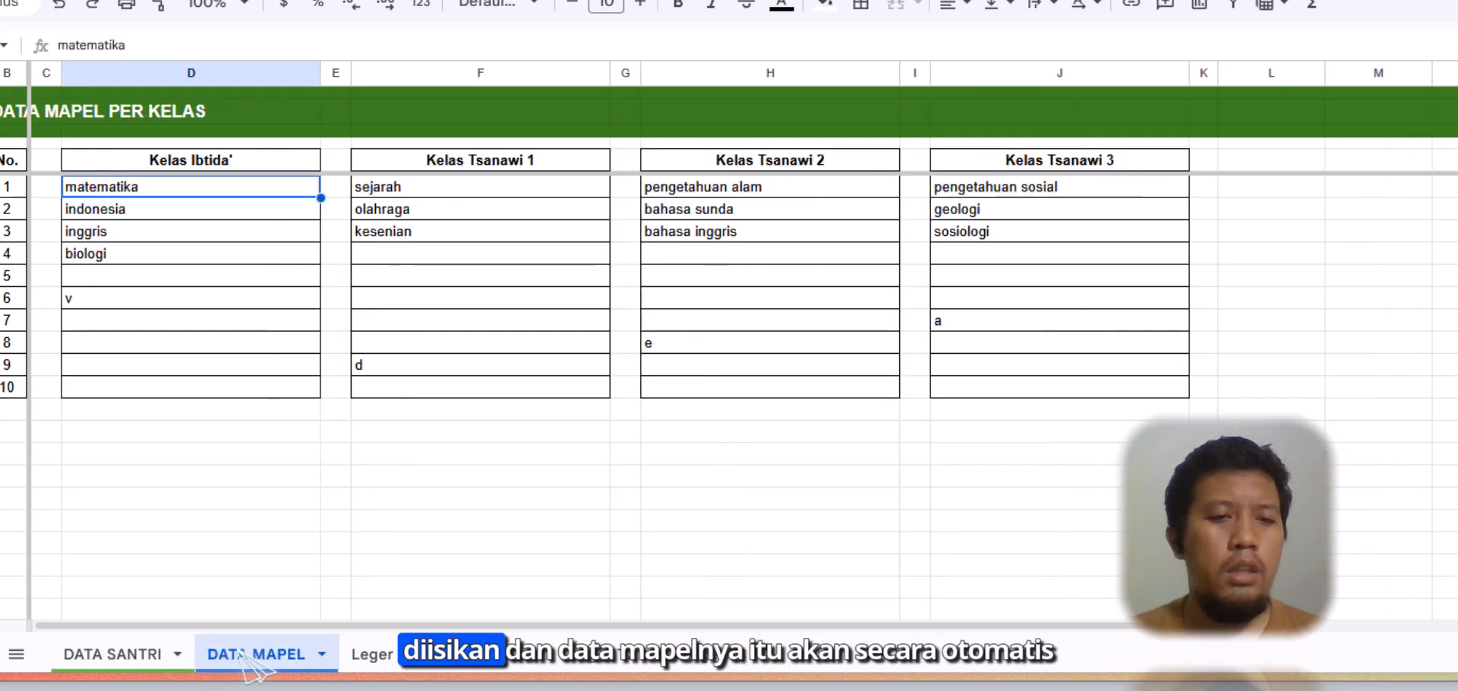
click(129, 653)
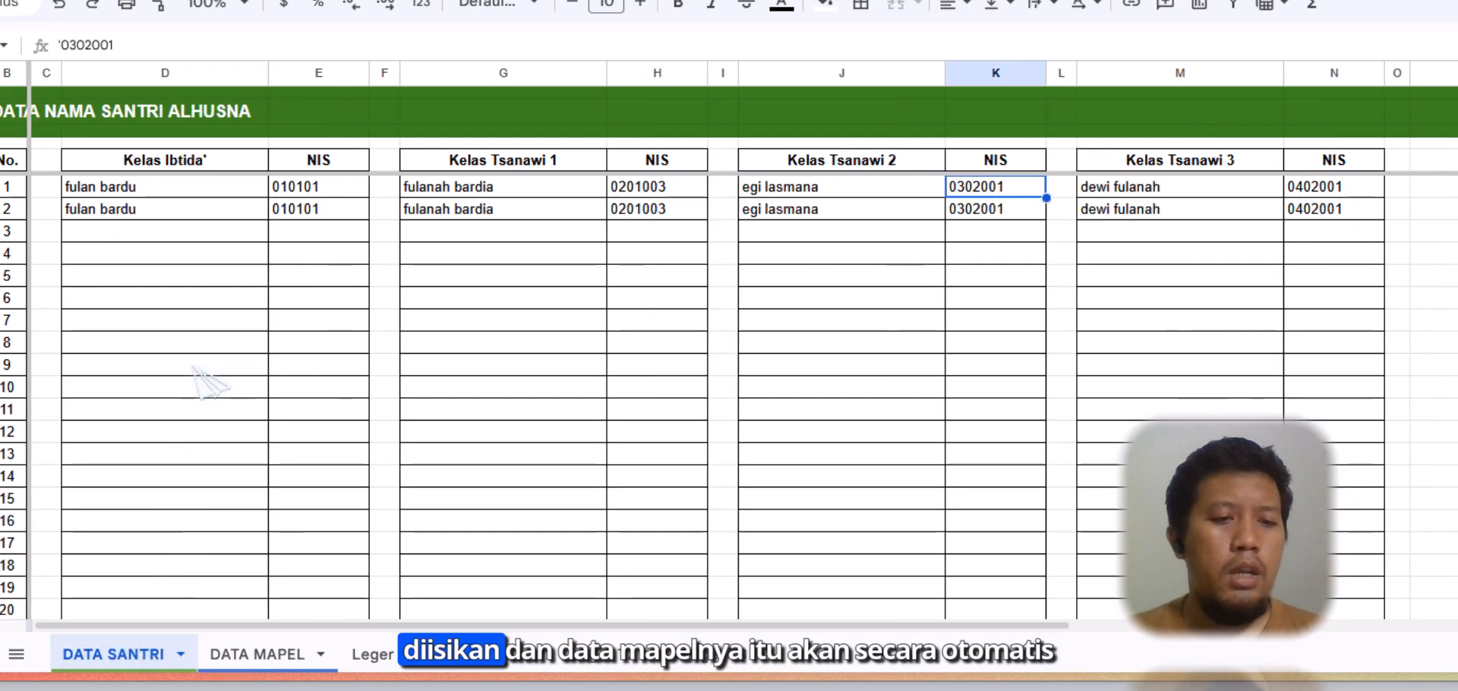
click(262, 655)
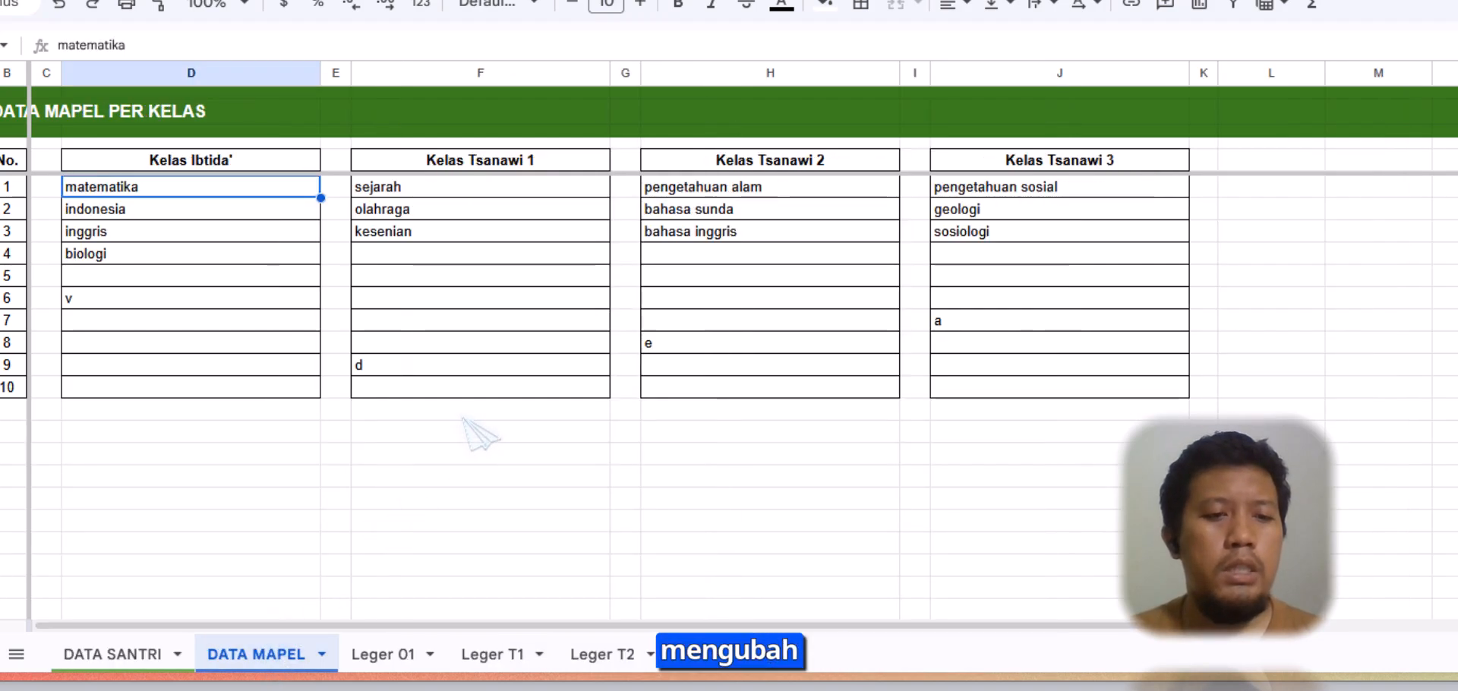
Look through the class grade ledgers from Leger 01 to Leger T3 and return to Leger 01
click(383, 654)
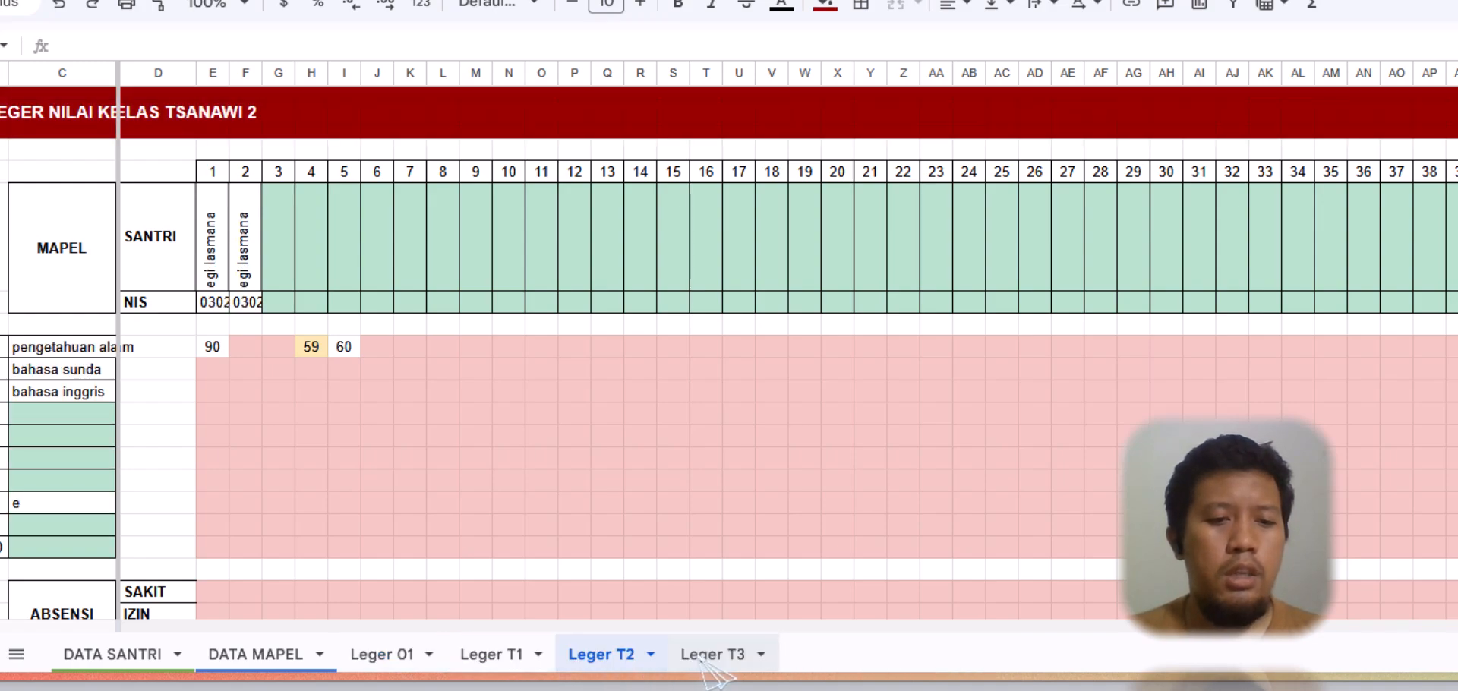
click(708, 654)
click(393, 657)
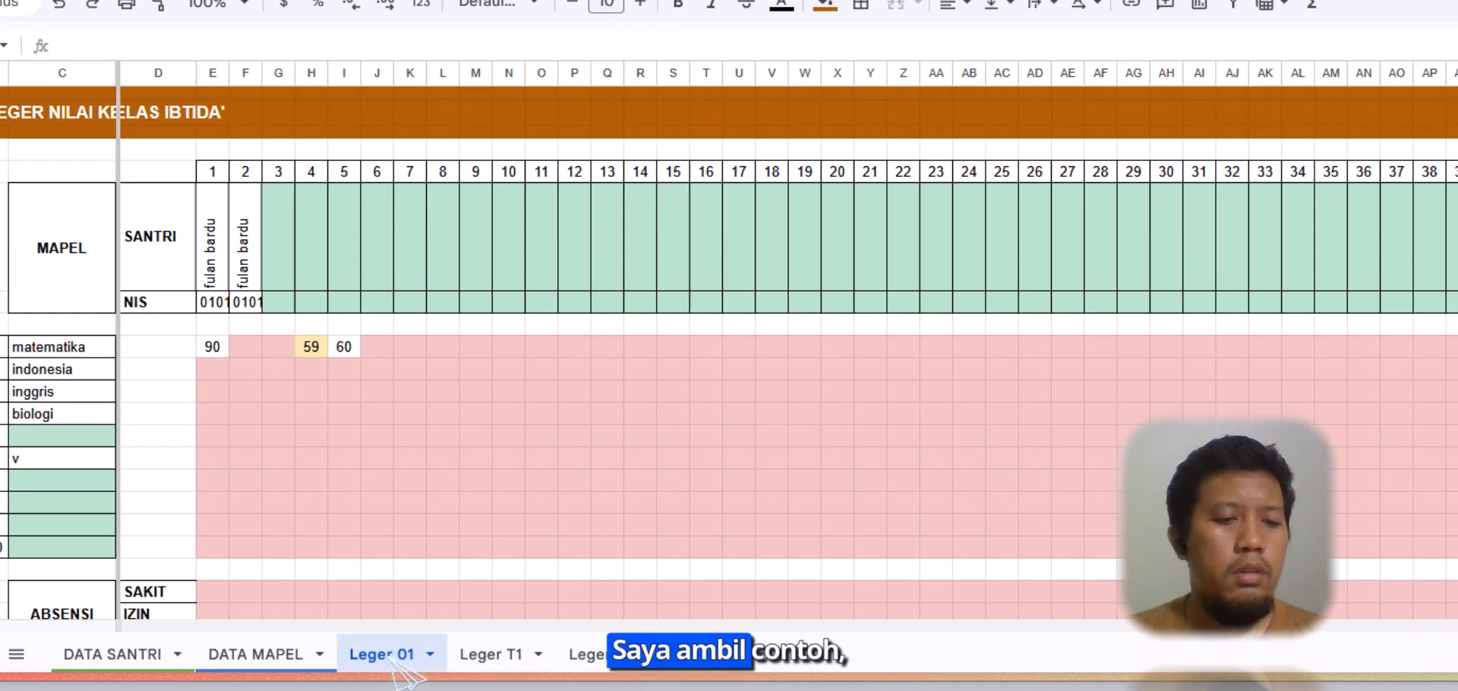
Change the first subject of Kelas Ibtida' in the DATA MAPEL sheet to sejarah
click(262, 654)
click(205, 211)
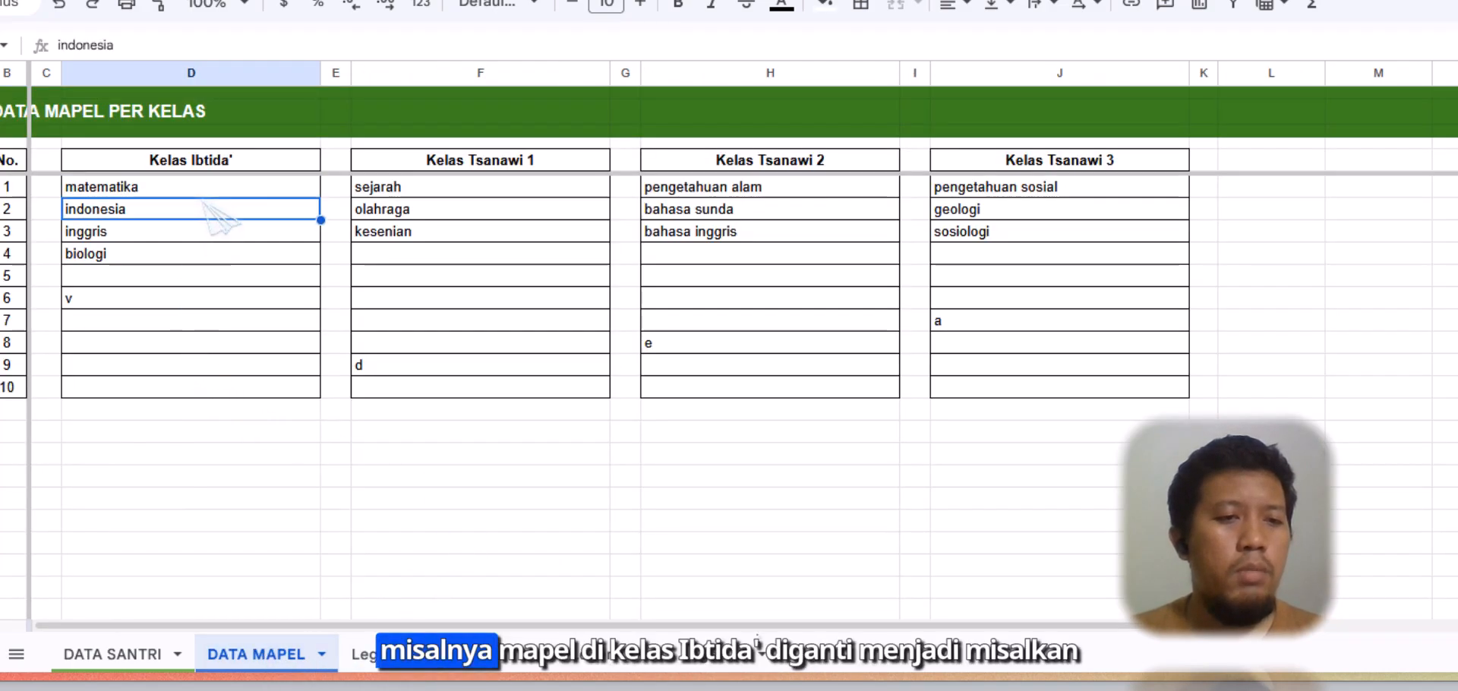
click(203, 194)
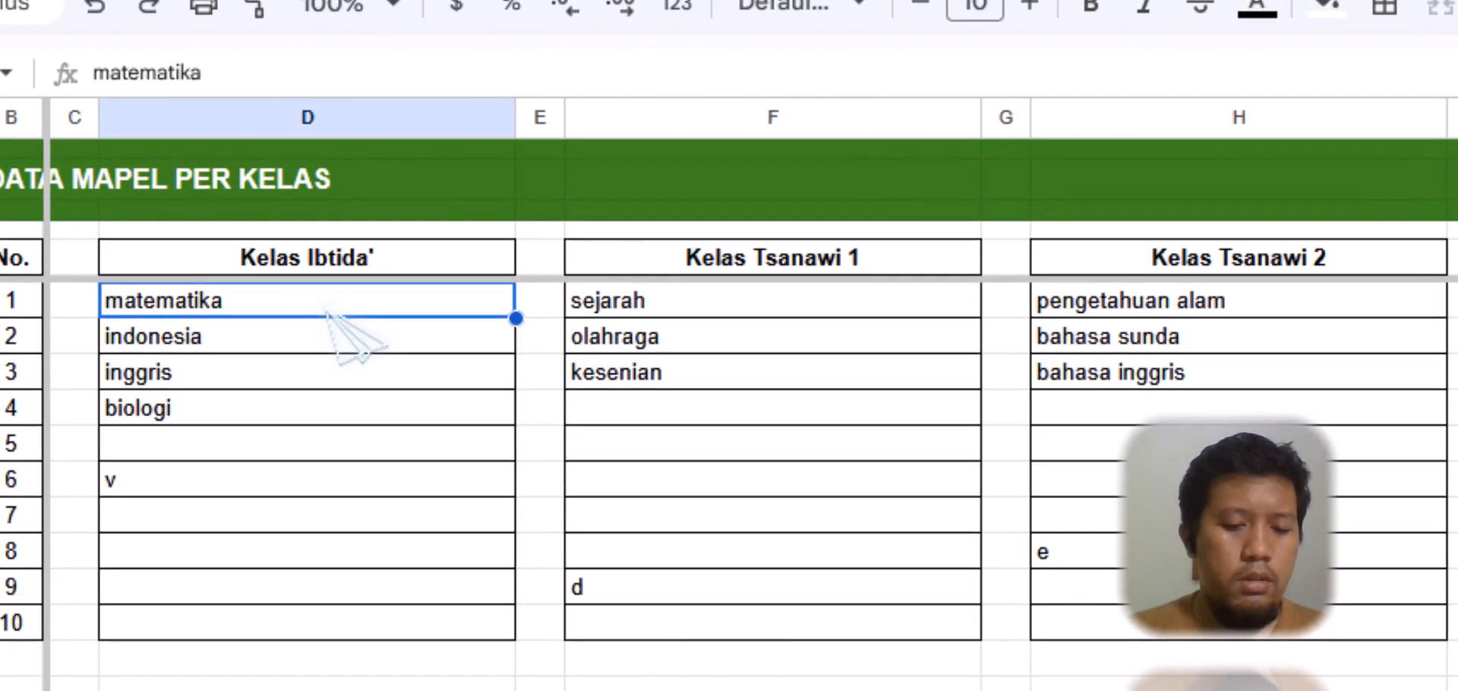
text(sejarah)
key(Return)
click(328, 310)
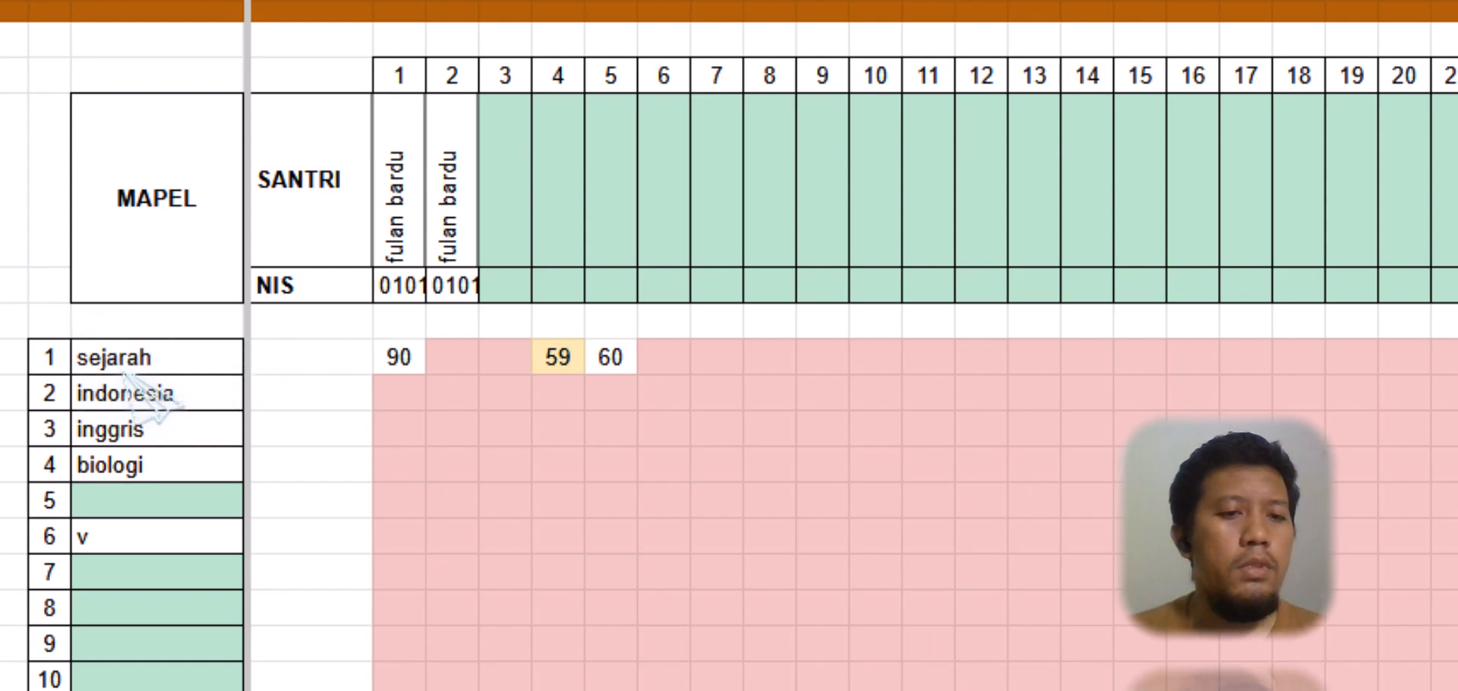
Examine the filled, empty and highlighted grade cells in the first subject row of the Leger 01 sheet
click(716, 392)
click(399, 357)
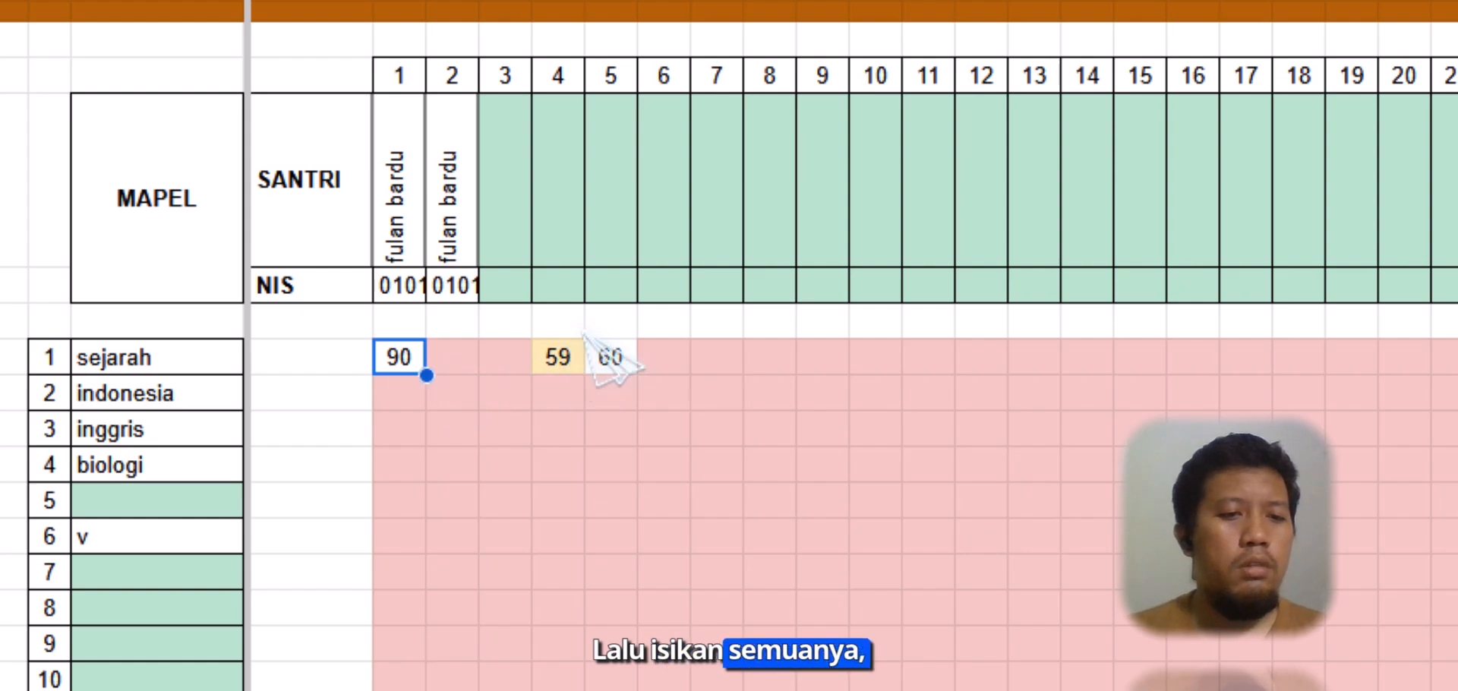
click(581, 343)
key(Right)
key(Right)
key(Right)
key(Down)
key(Left)
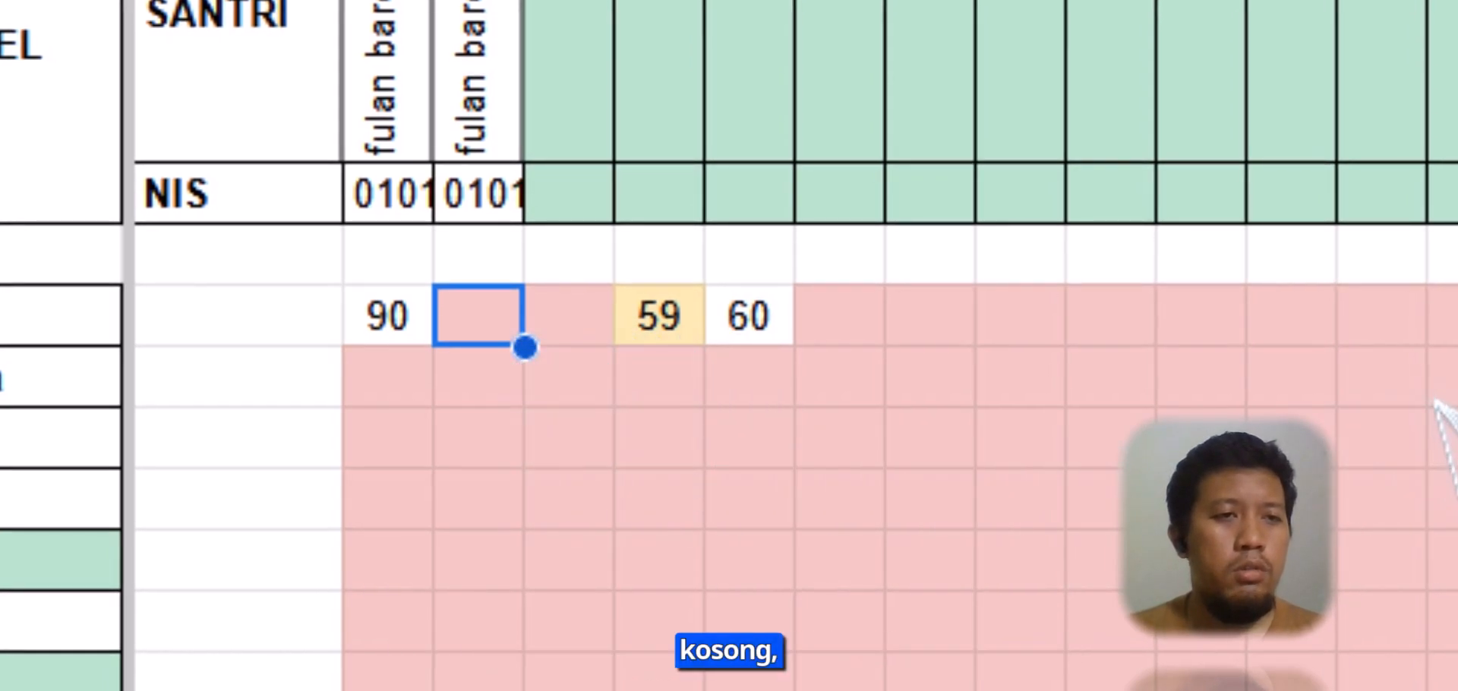
click(662, 323)
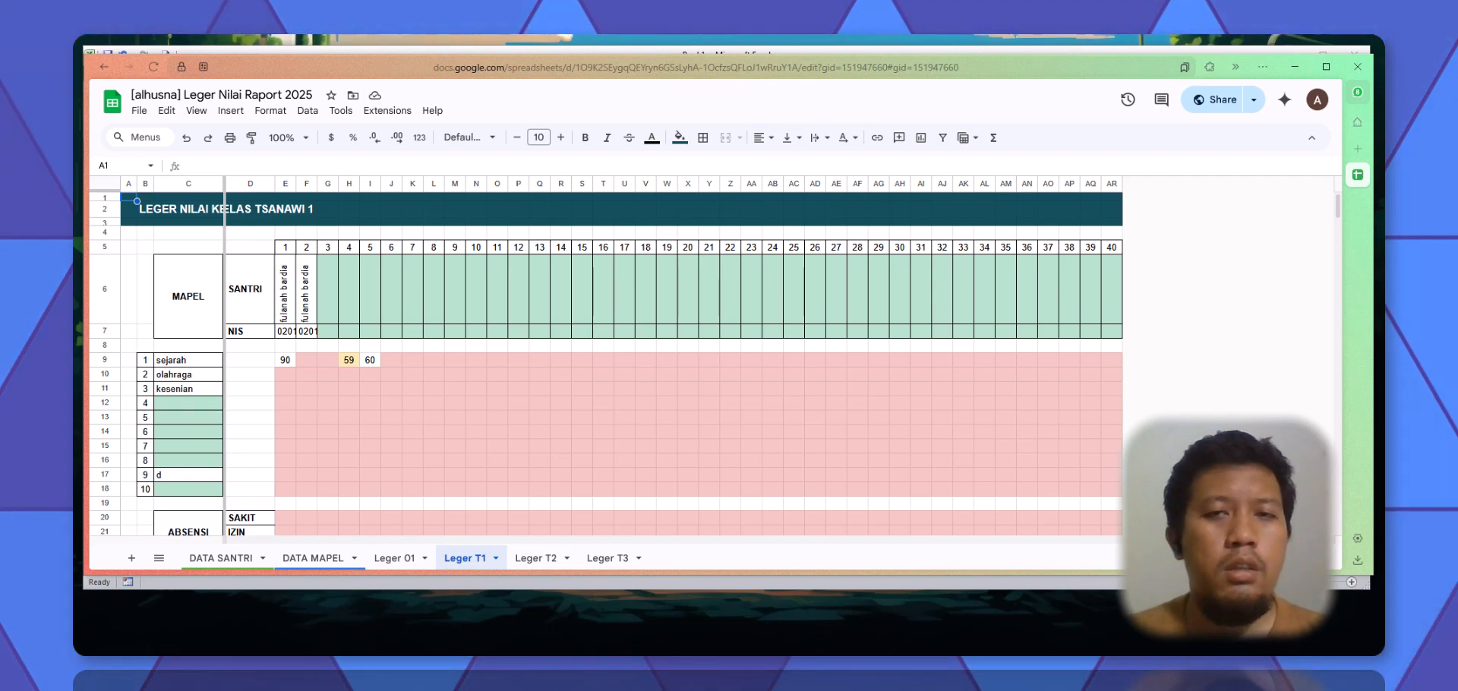
Switch to the file manager and duplicate (alhusna) template.xlsm within the final folder
key(alt+Tab)
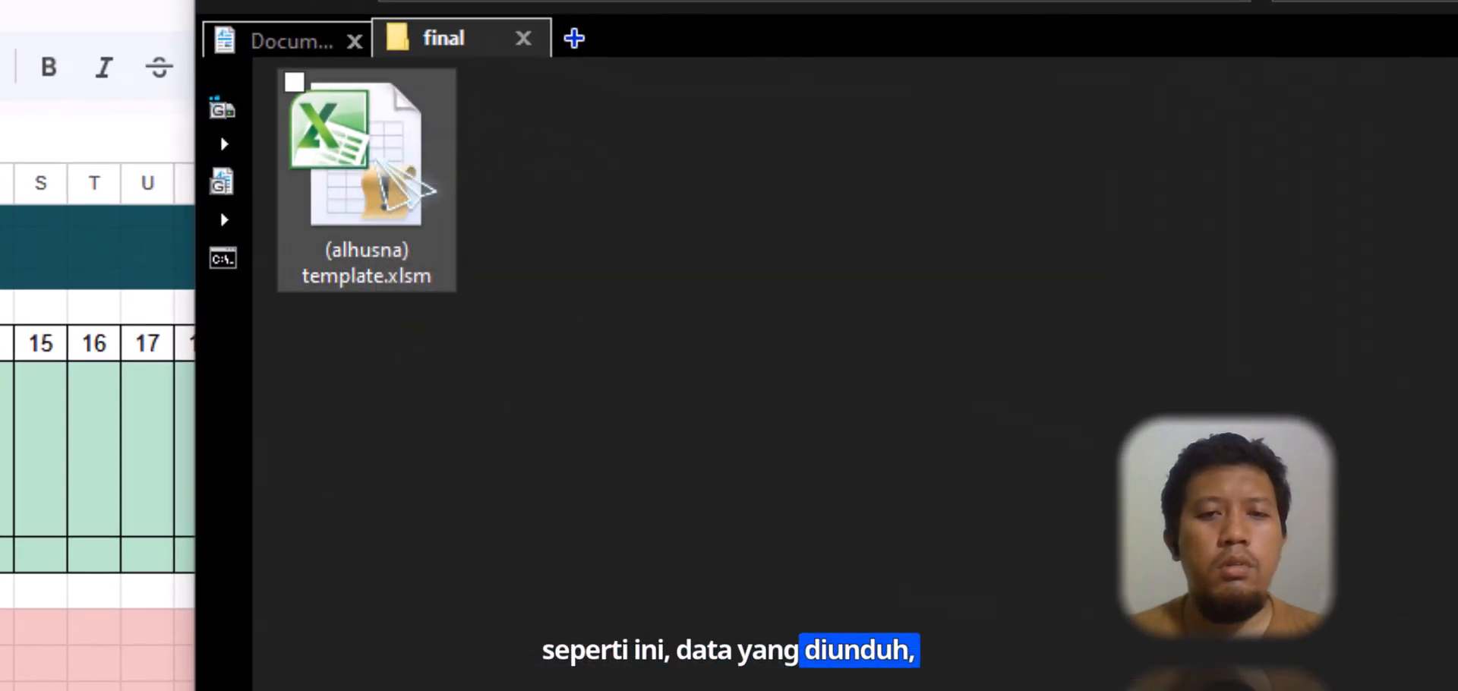
click(418, 155)
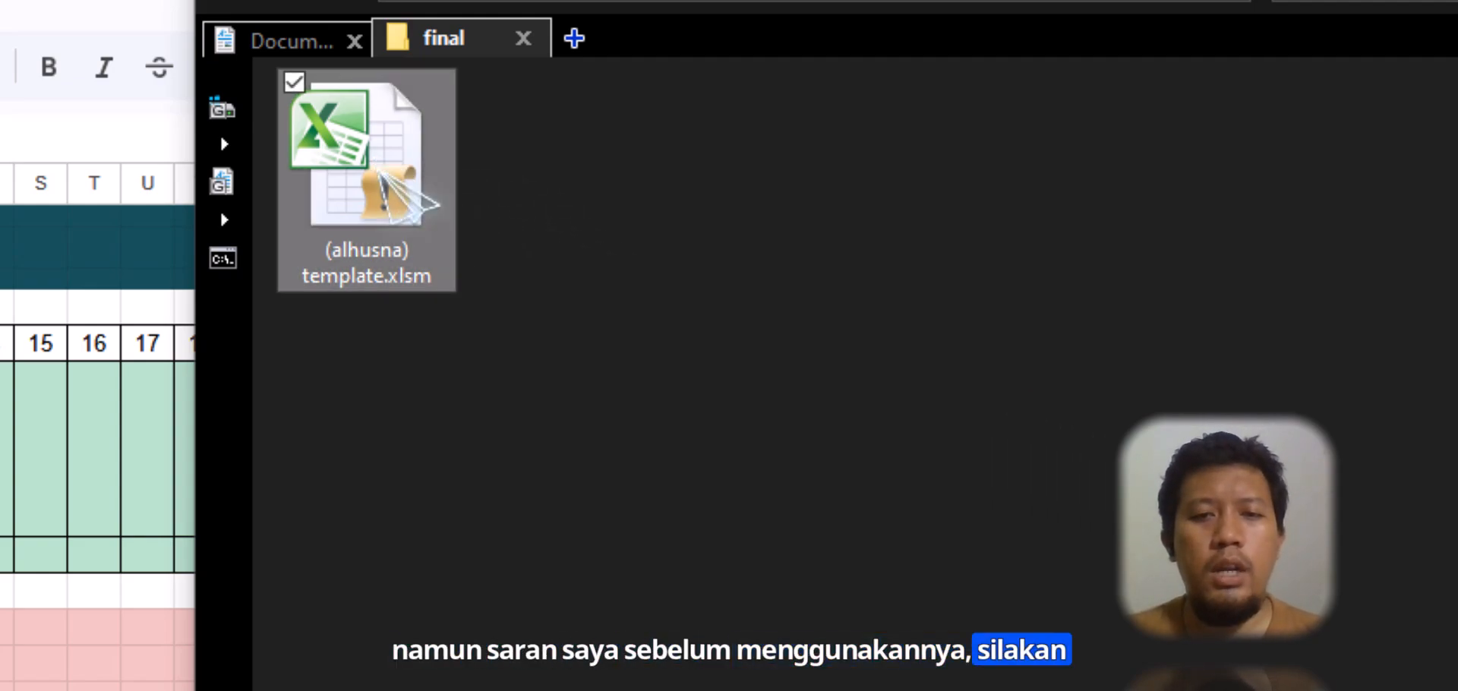
right_click(377, 169)
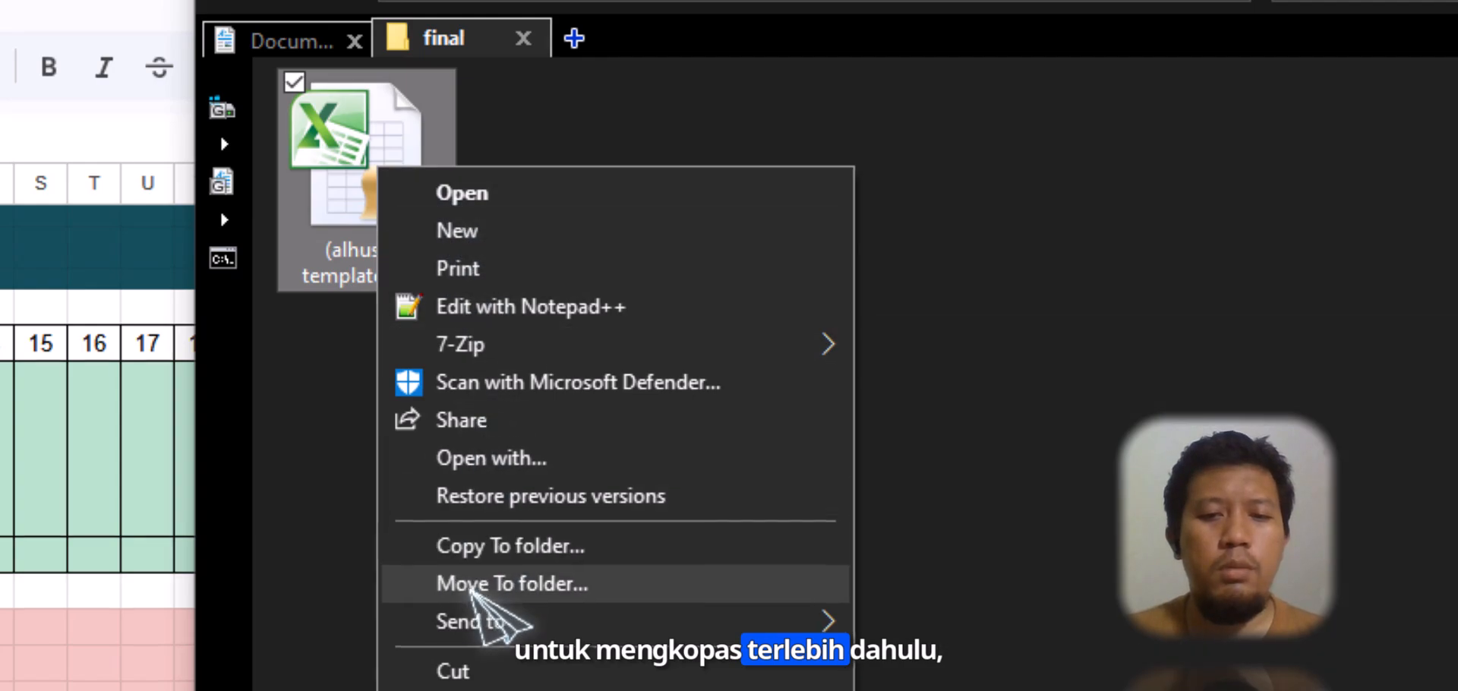
click(469, 619)
right_click(578, 192)
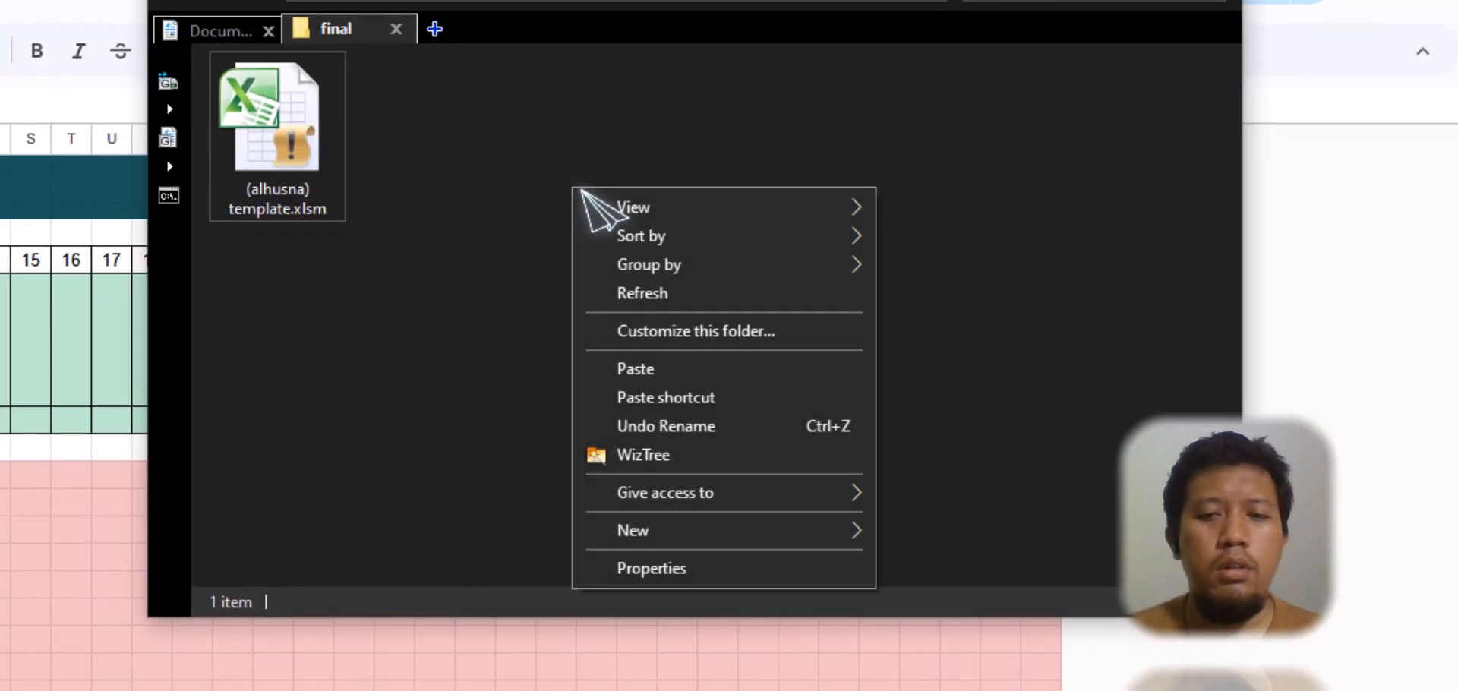
click(637, 369)
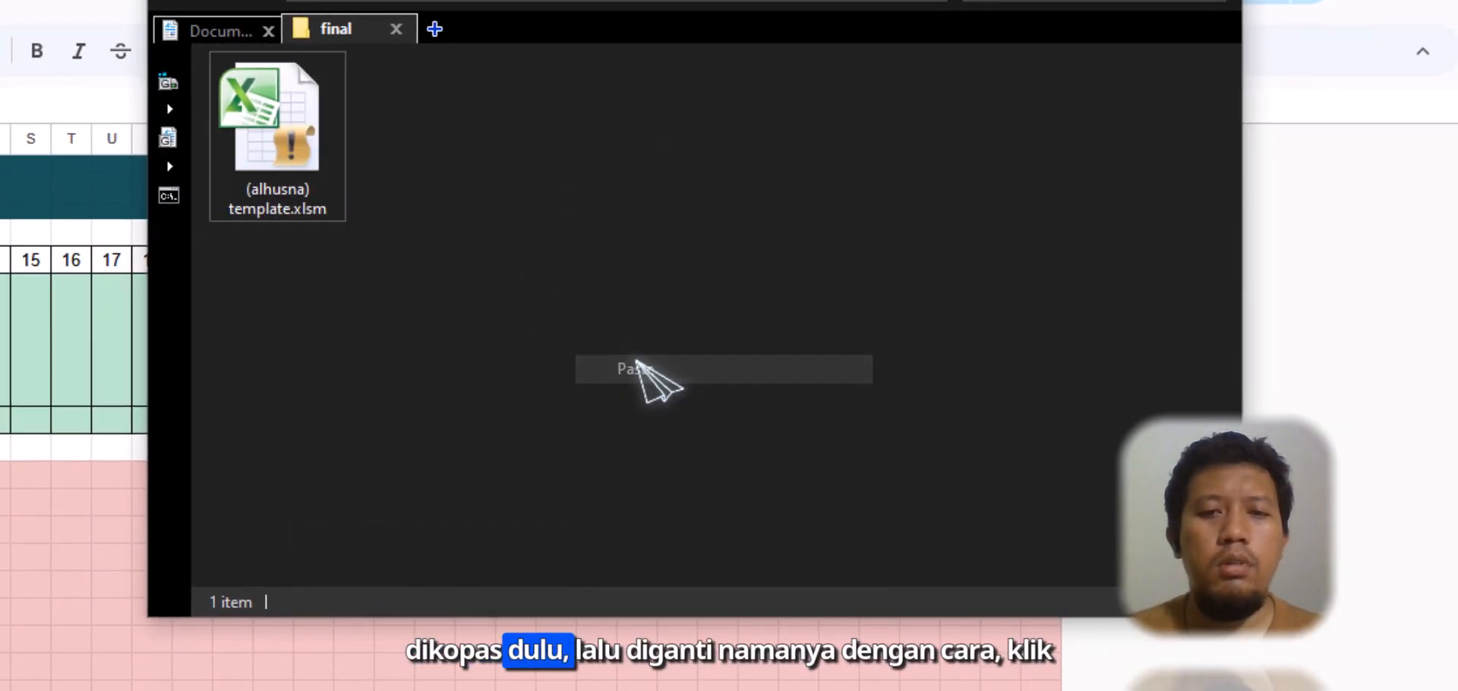
click(511, 302)
Rename the copied template file as (alhusna) ibtida' 2025.xlsm
click(279, 158)
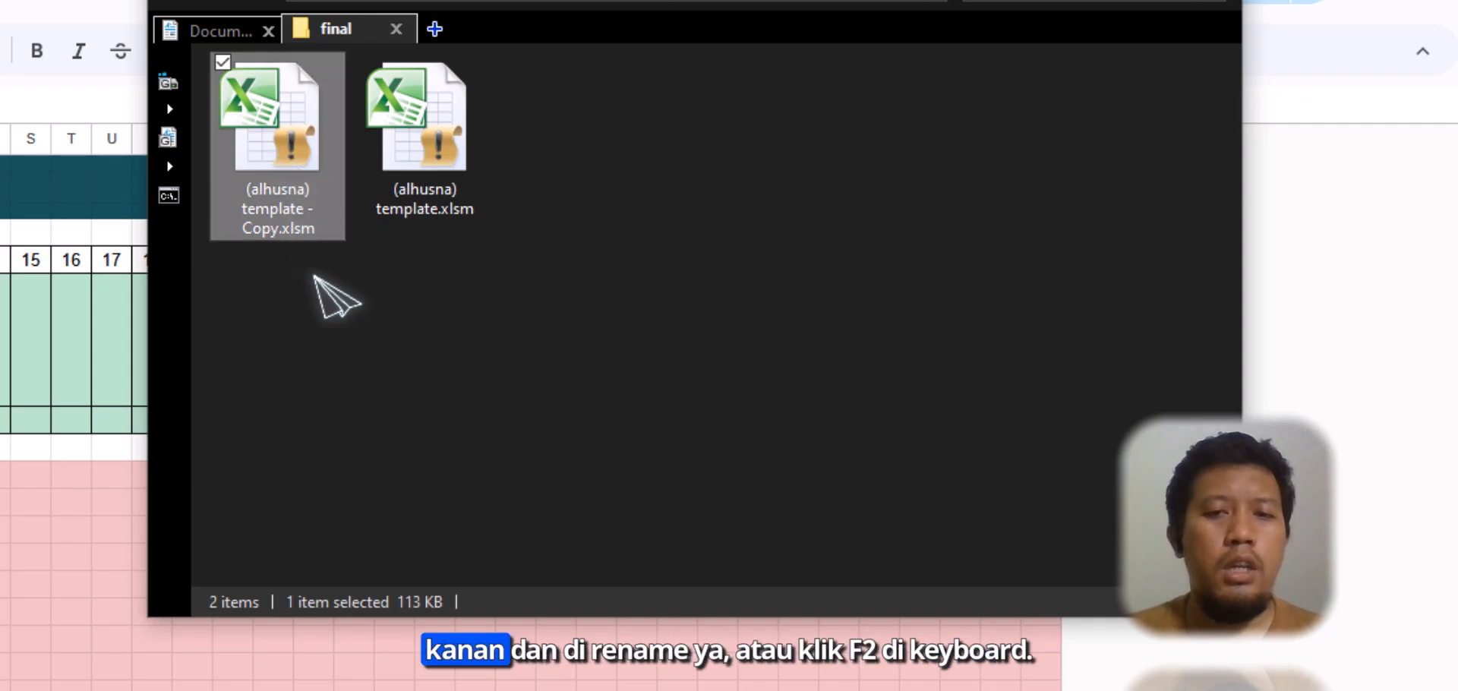
right_click(284, 124)
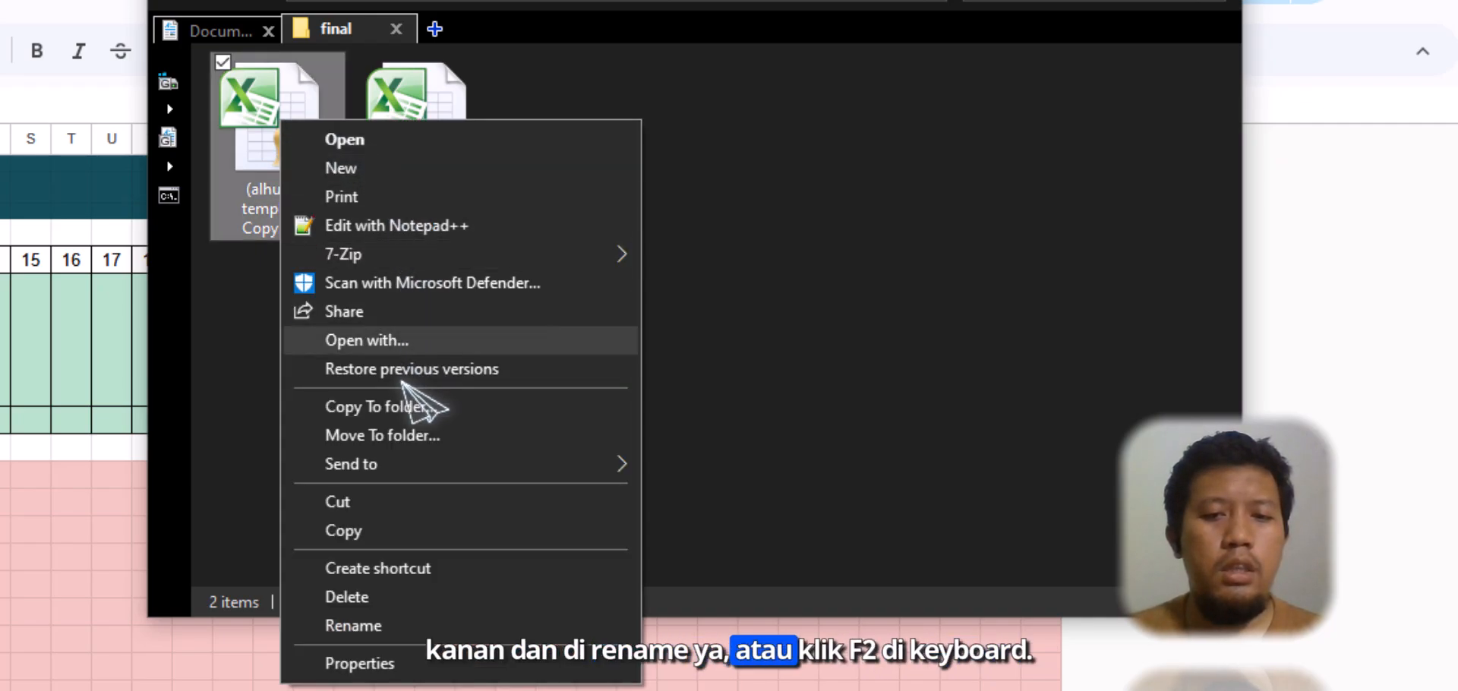
click(379, 620)
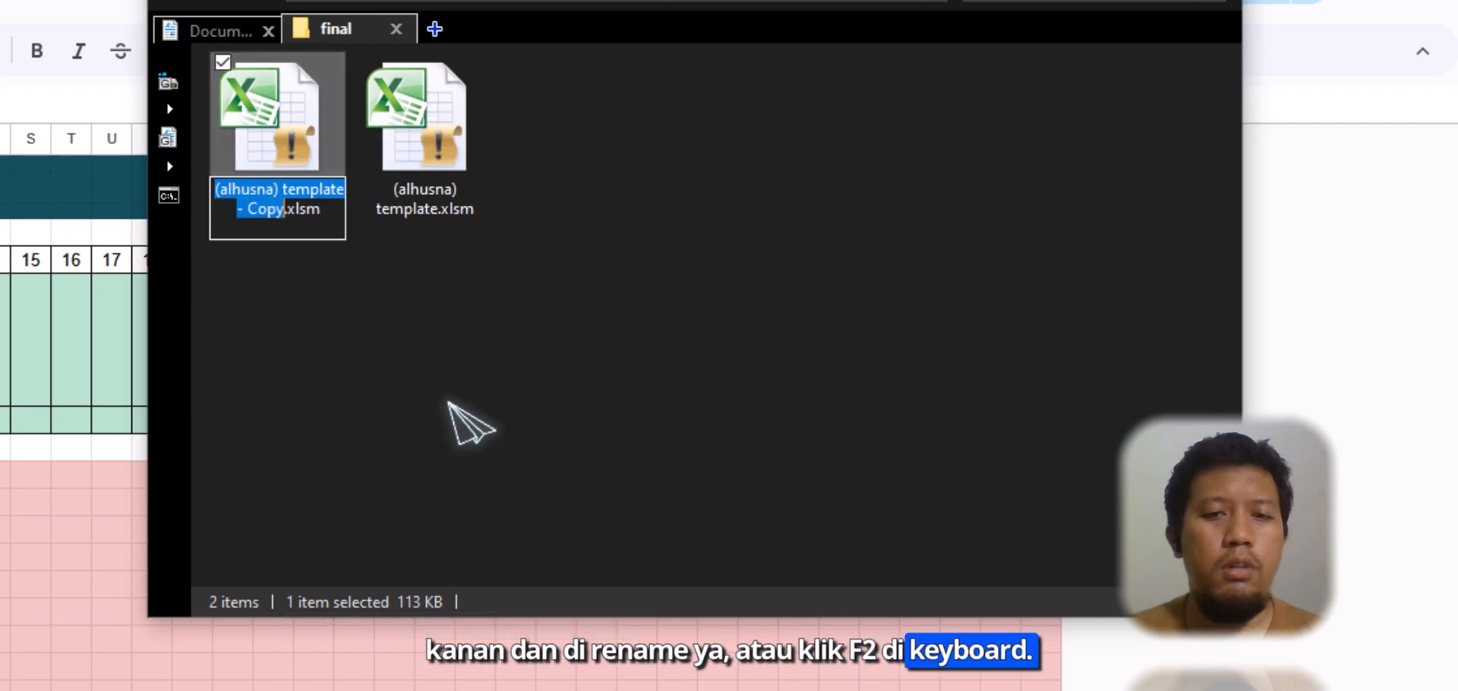
key(Right)
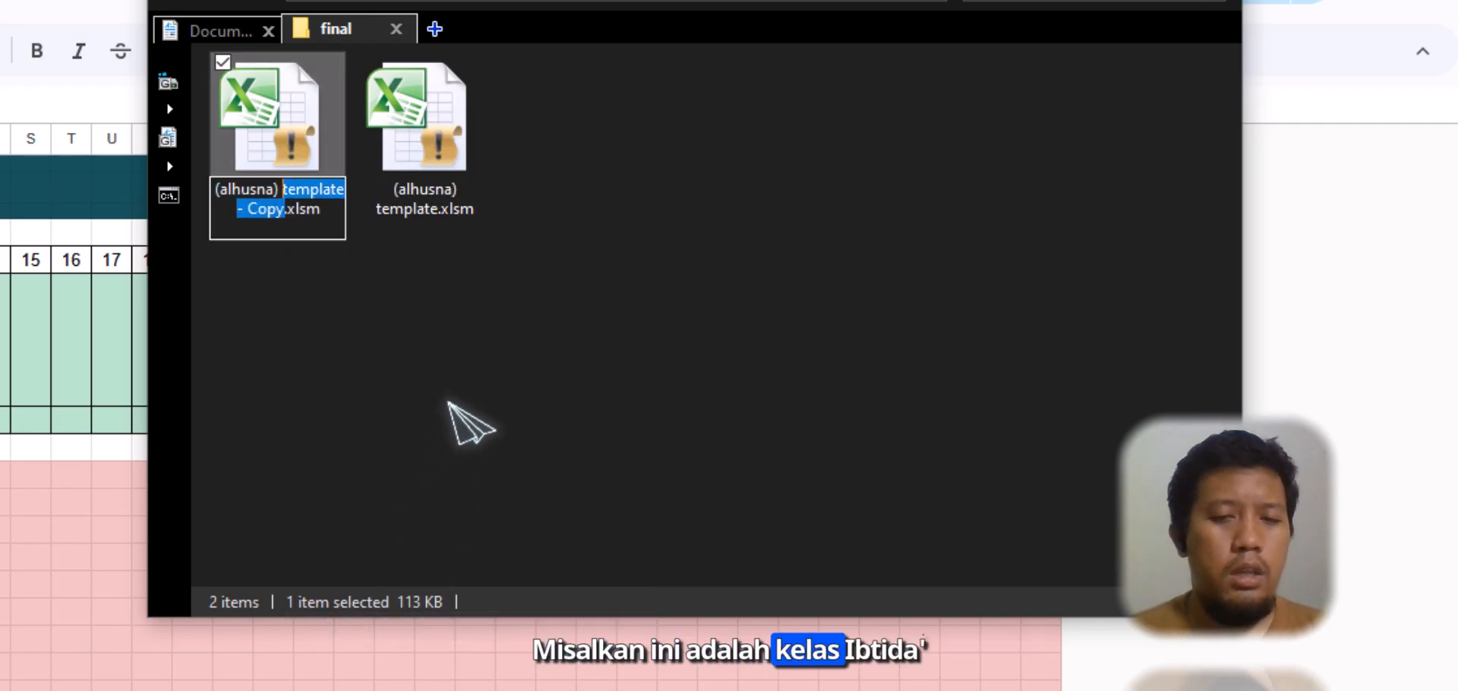
text(kelas)
key(BackSpace)
key(BackSpace)
key(BackSpace)
key(BackSpace)
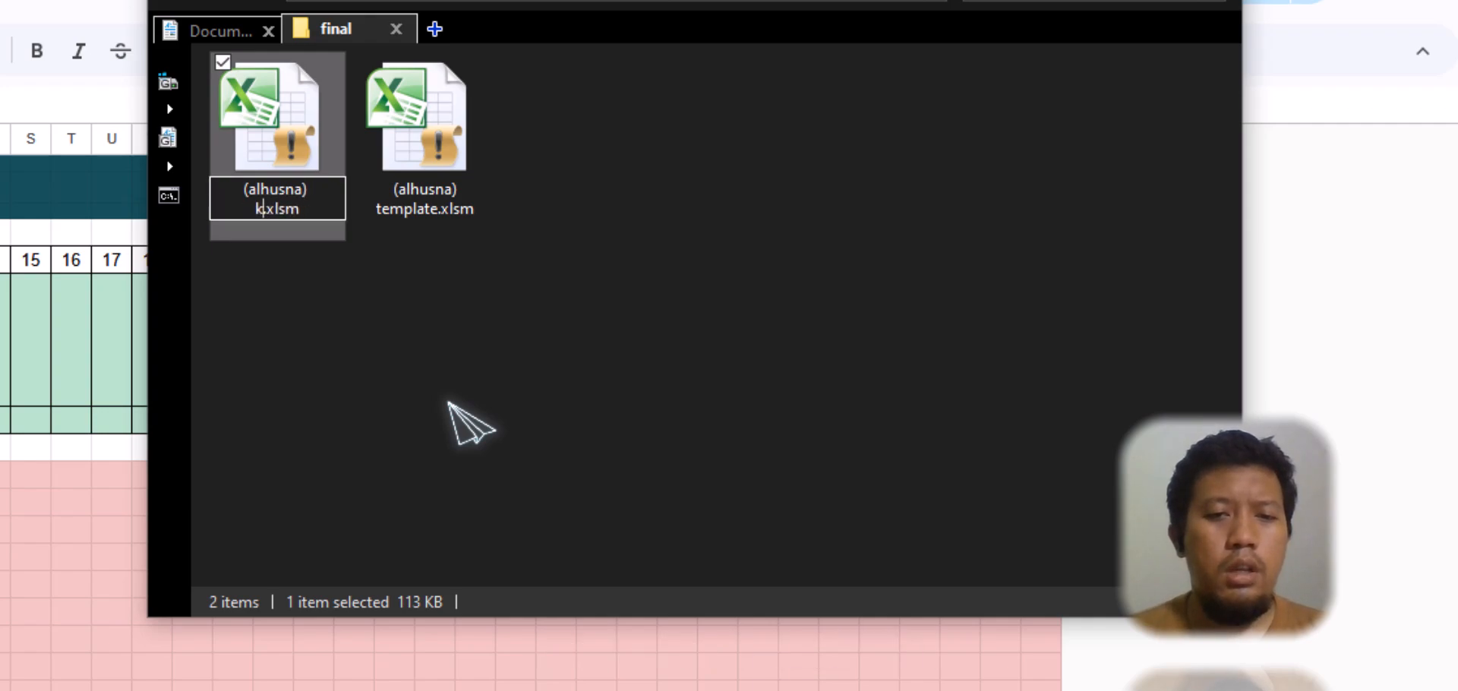
text(ibtida)
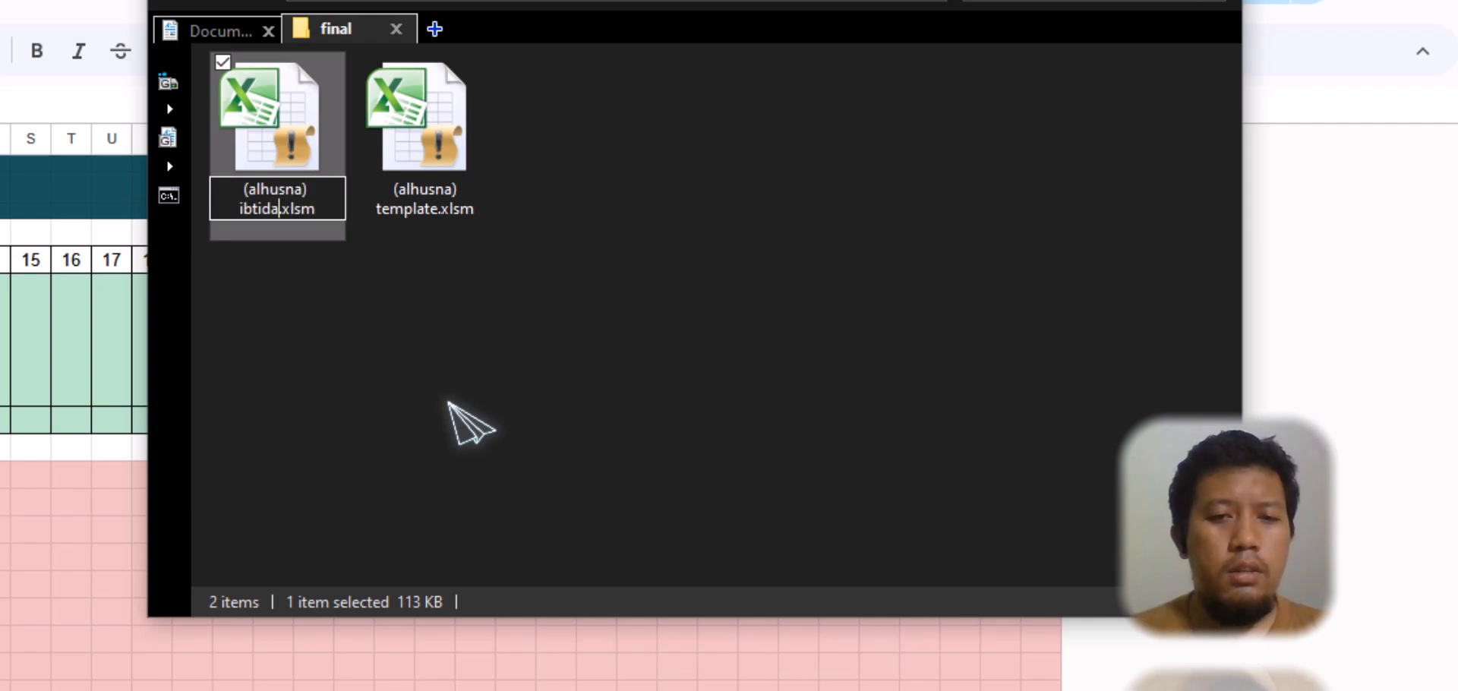
text(' 2025)
key(Return)
Open the (alhusna) ibtida' 2025.xlsm workbook in Excel and enable its macro content
key(Right)
key(Left)
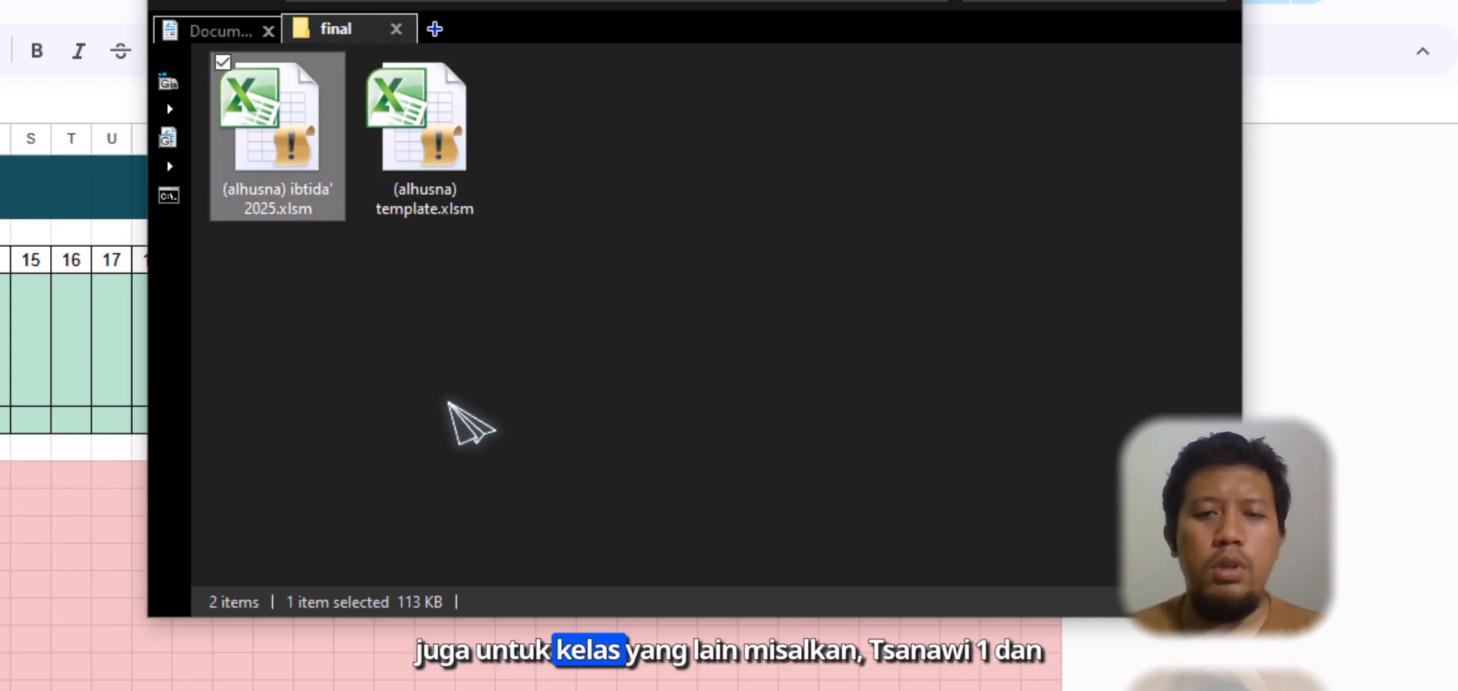
key(Right)
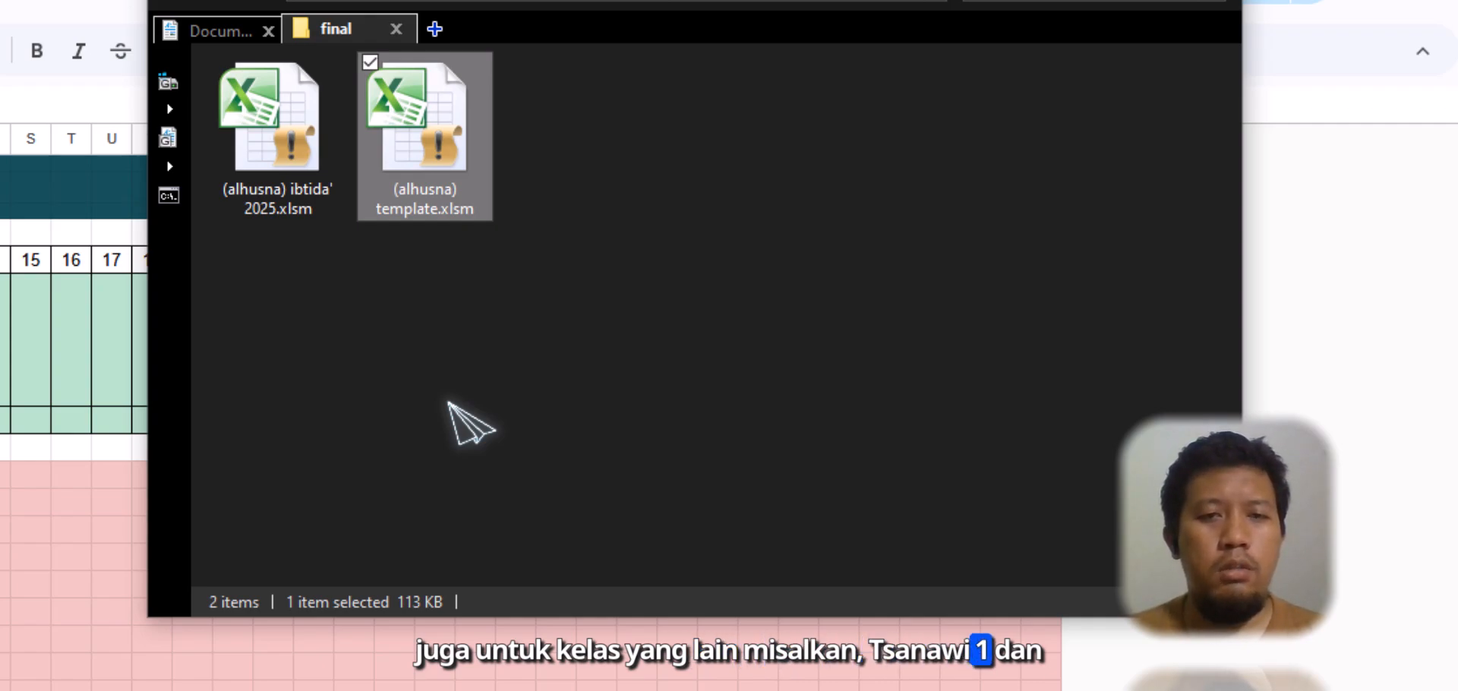
key(Left)
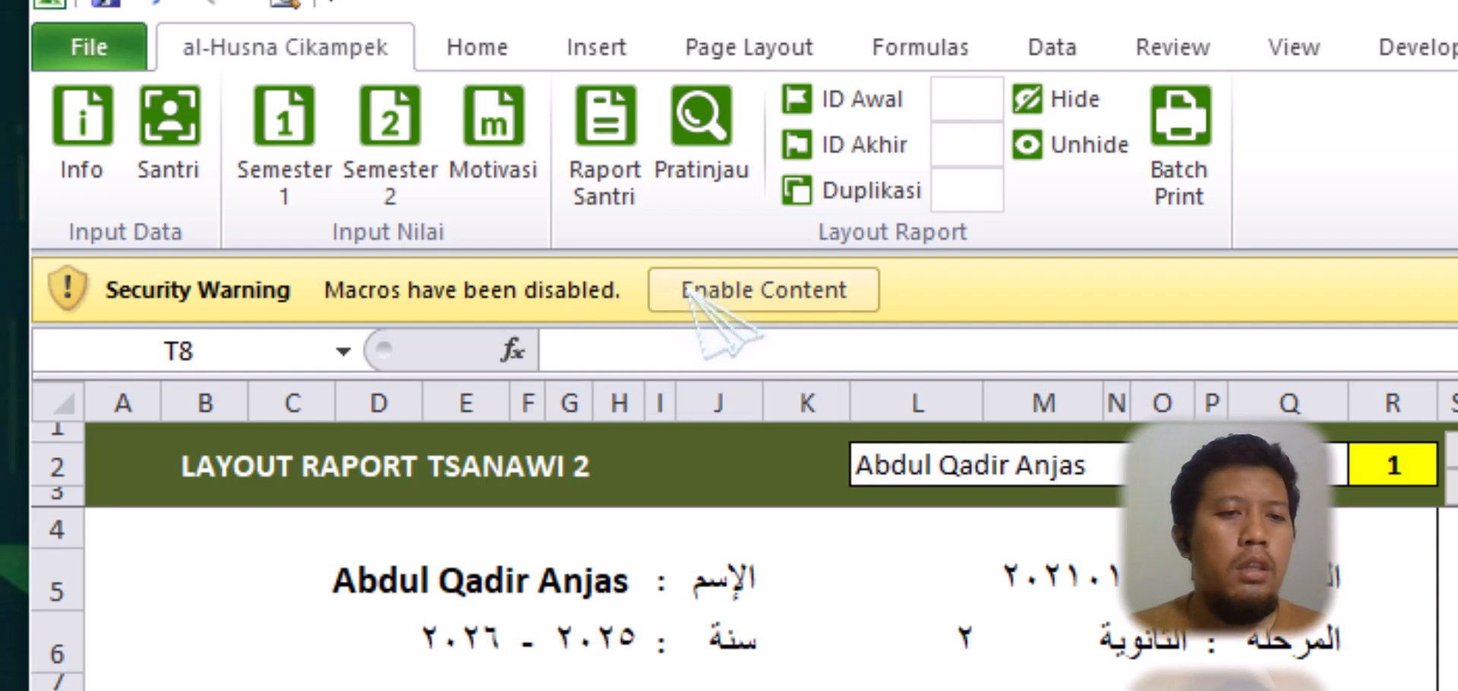
click(756, 291)
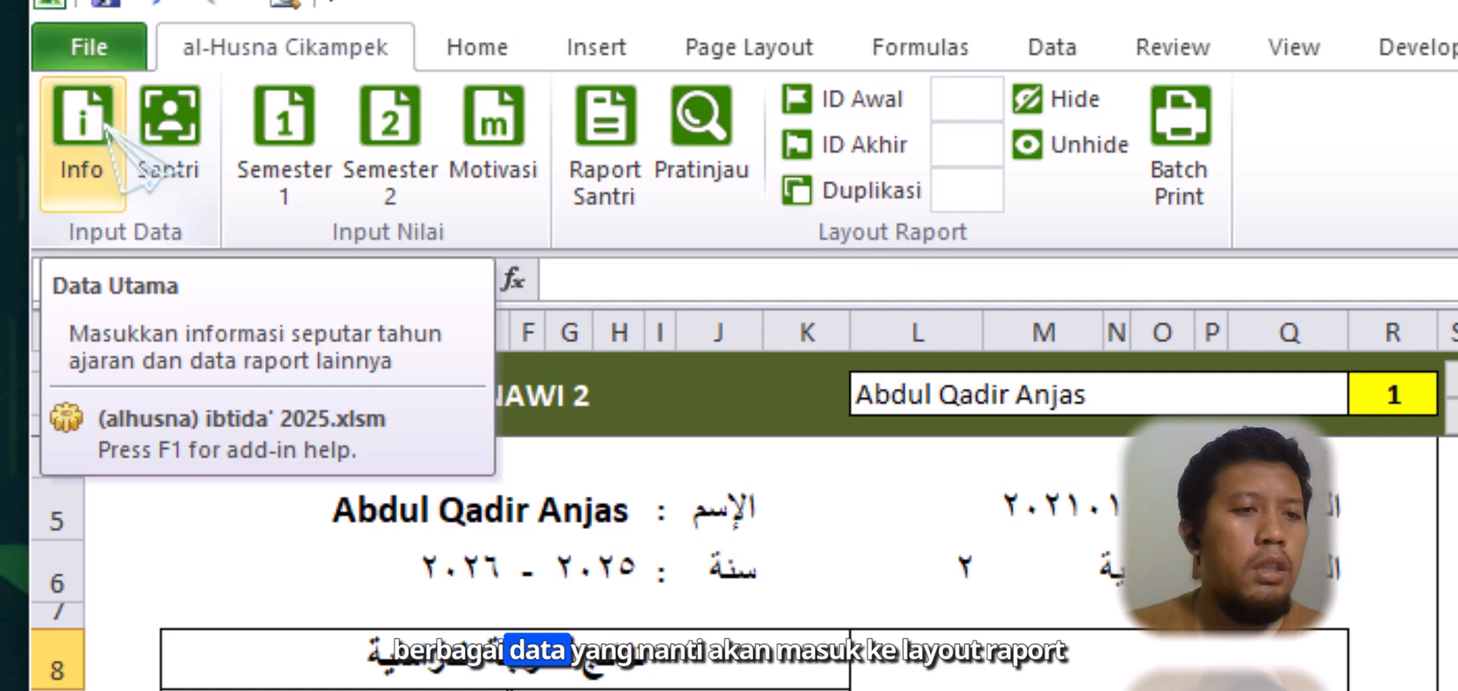
scroll(960, 559, down, 2)
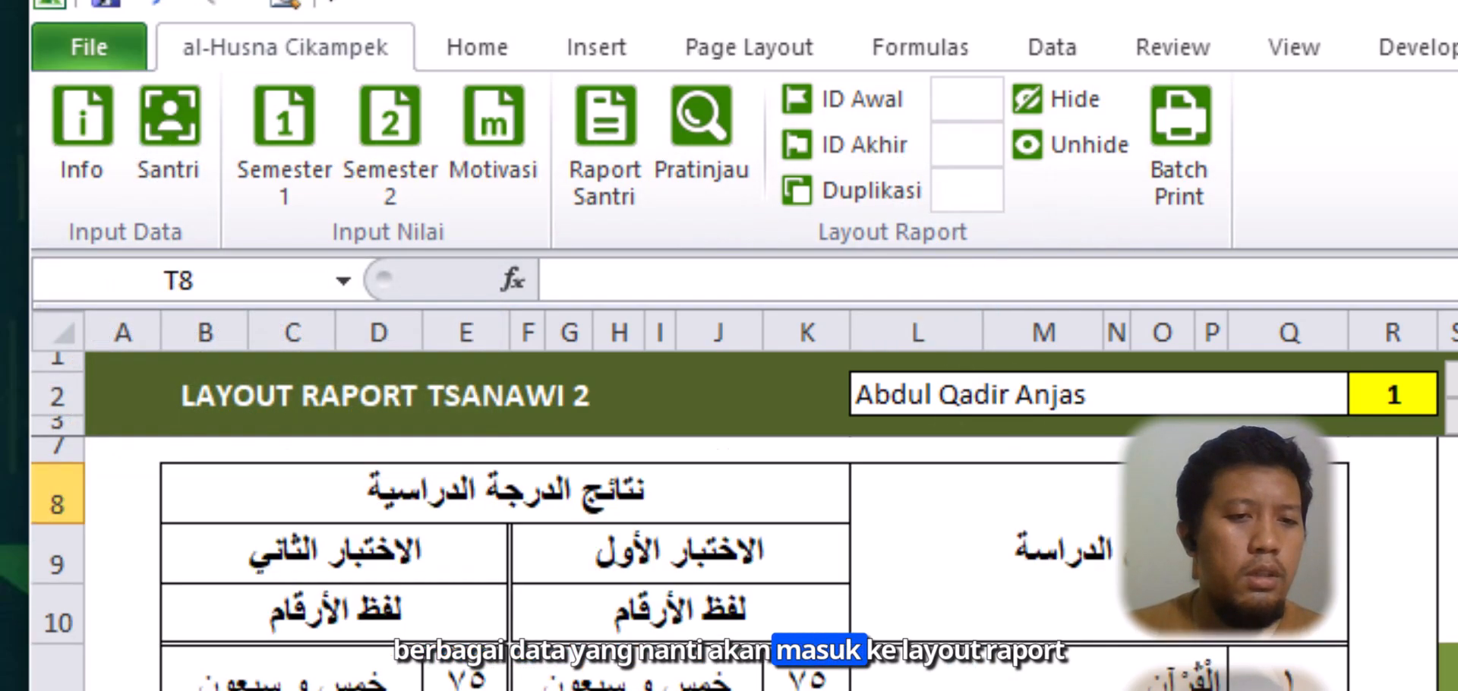
scroll(960, 559, up, 2)
scroll(960, 560, down, 5)
scroll(960, 559, up, 5)
scroll(759, 531, down, 4)
scroll(759, 532, up, 4)
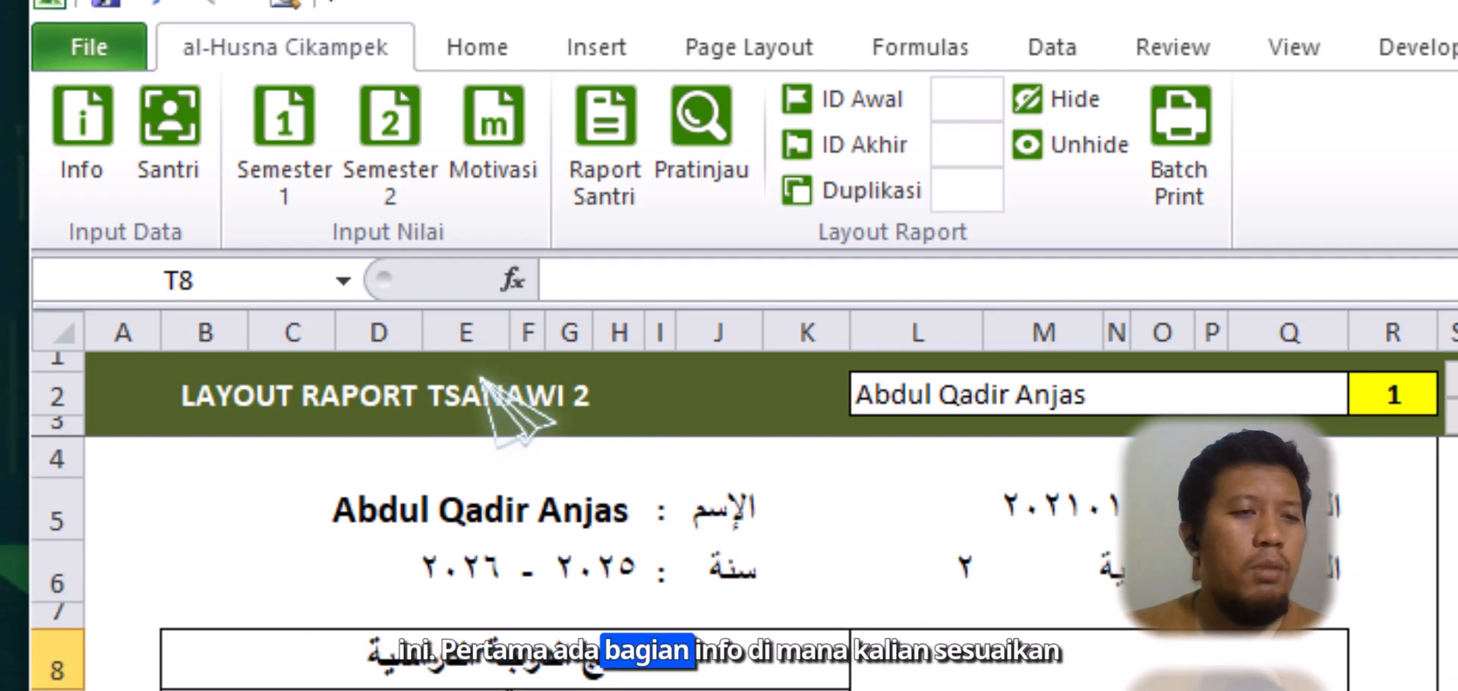
Open the class information sheet and set the Marhalah to Ibtida'
click(113, 173)
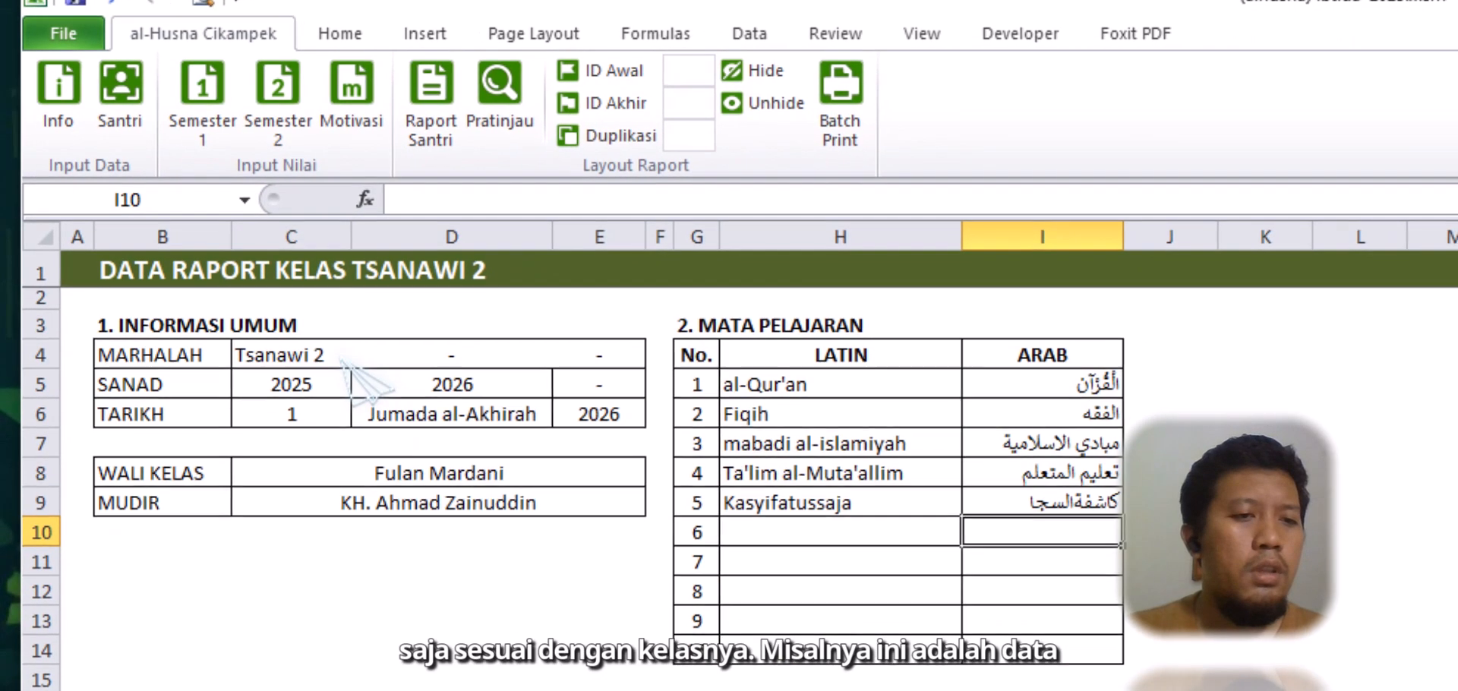
click(315, 360)
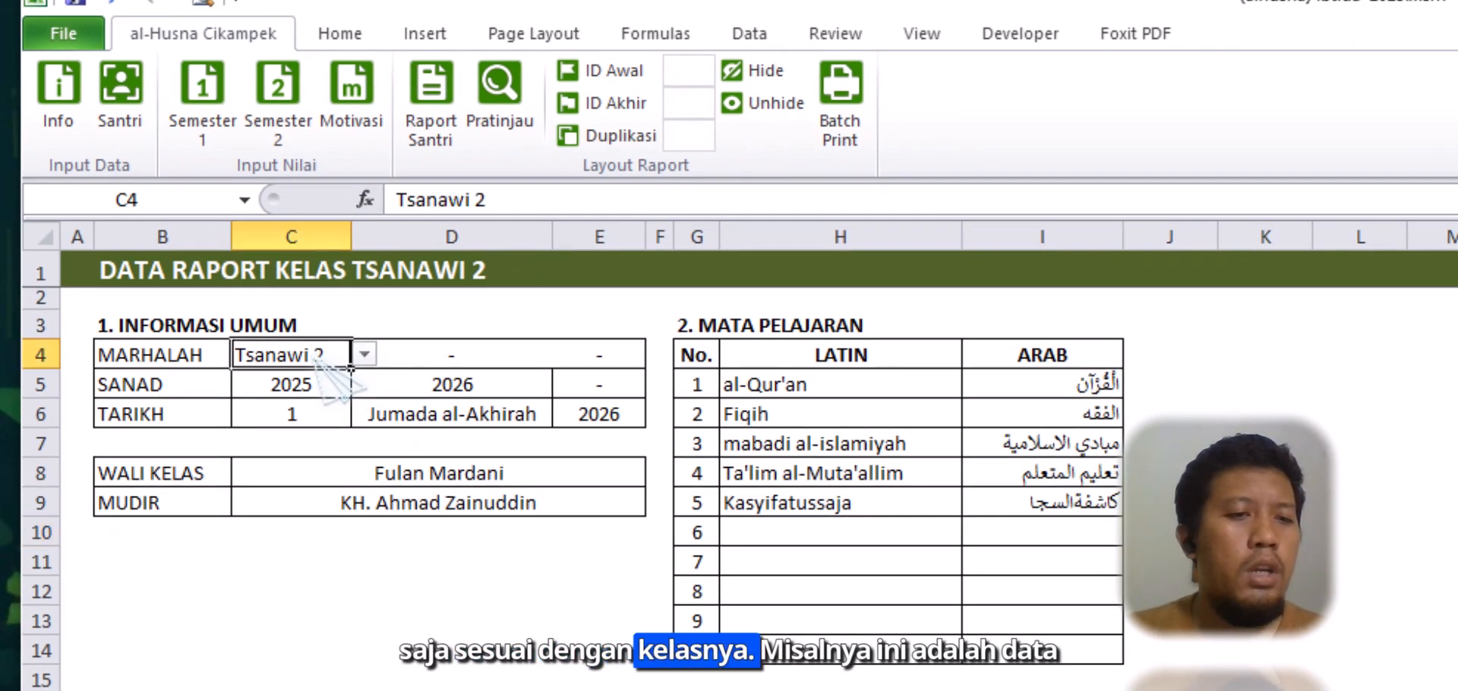
click(365, 354)
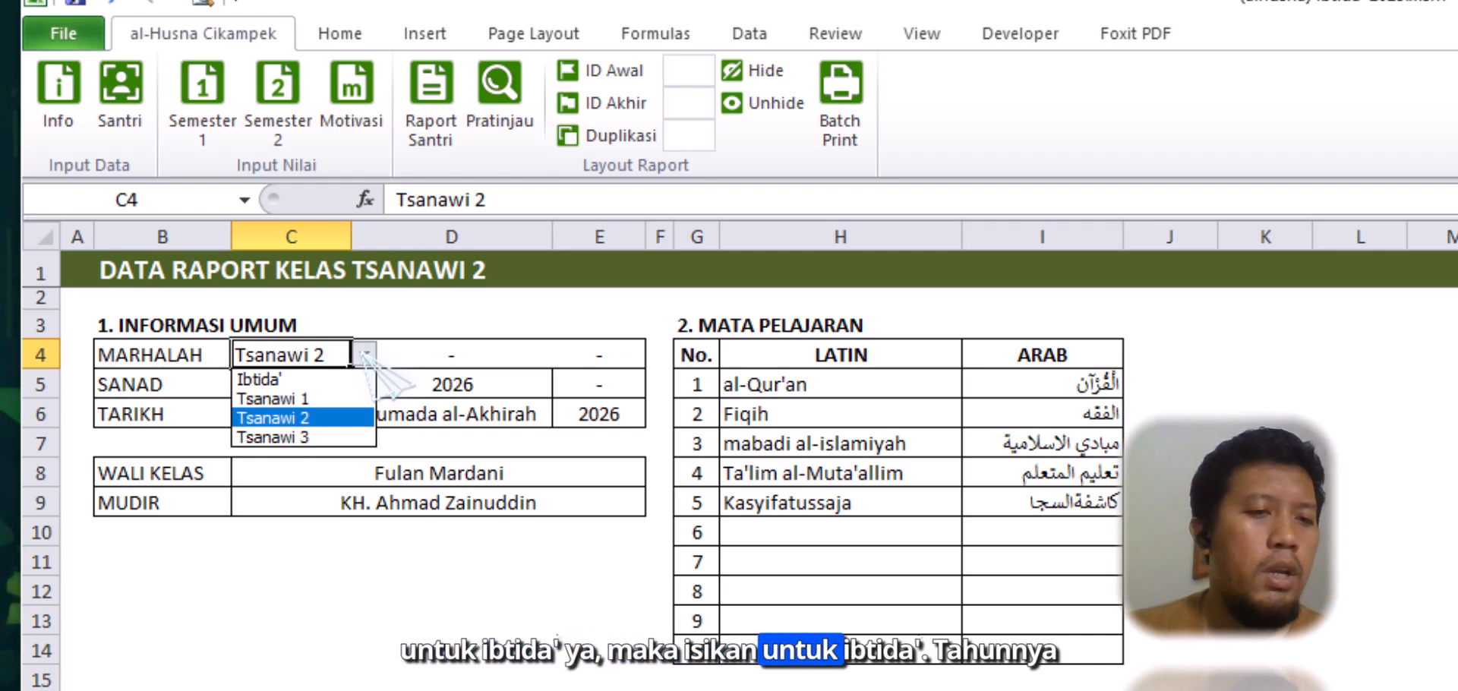
click(353, 378)
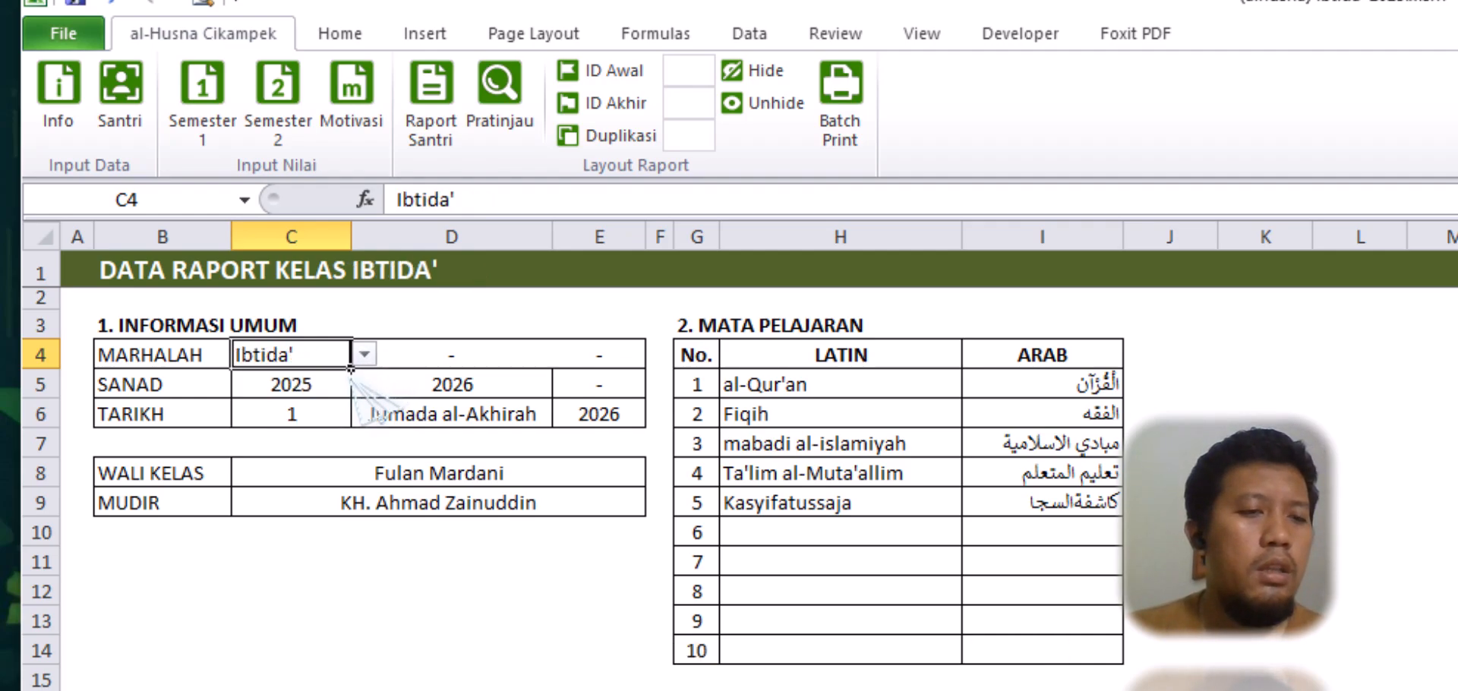
Review the Sanad years and the day, month and year cells of the Tarikh row
click(330, 395)
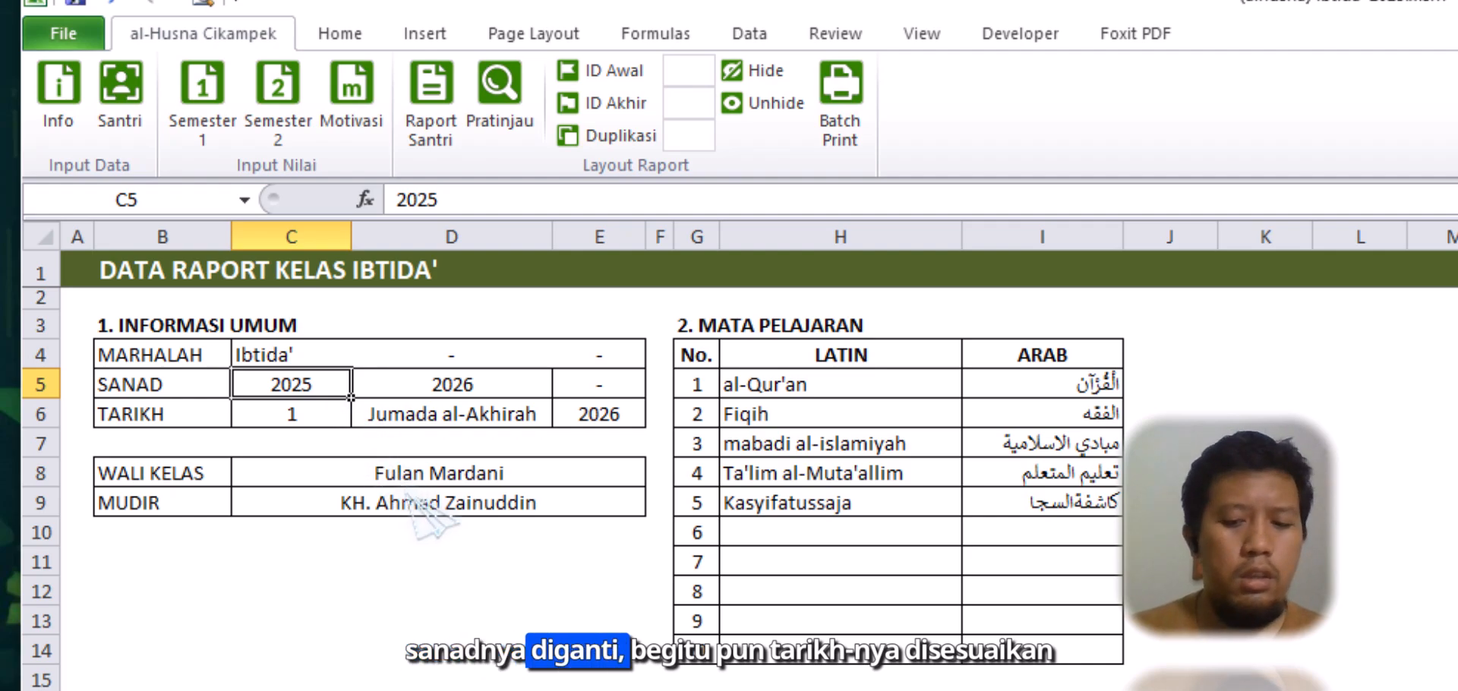
key(Right)
key(Down)
key(Left)
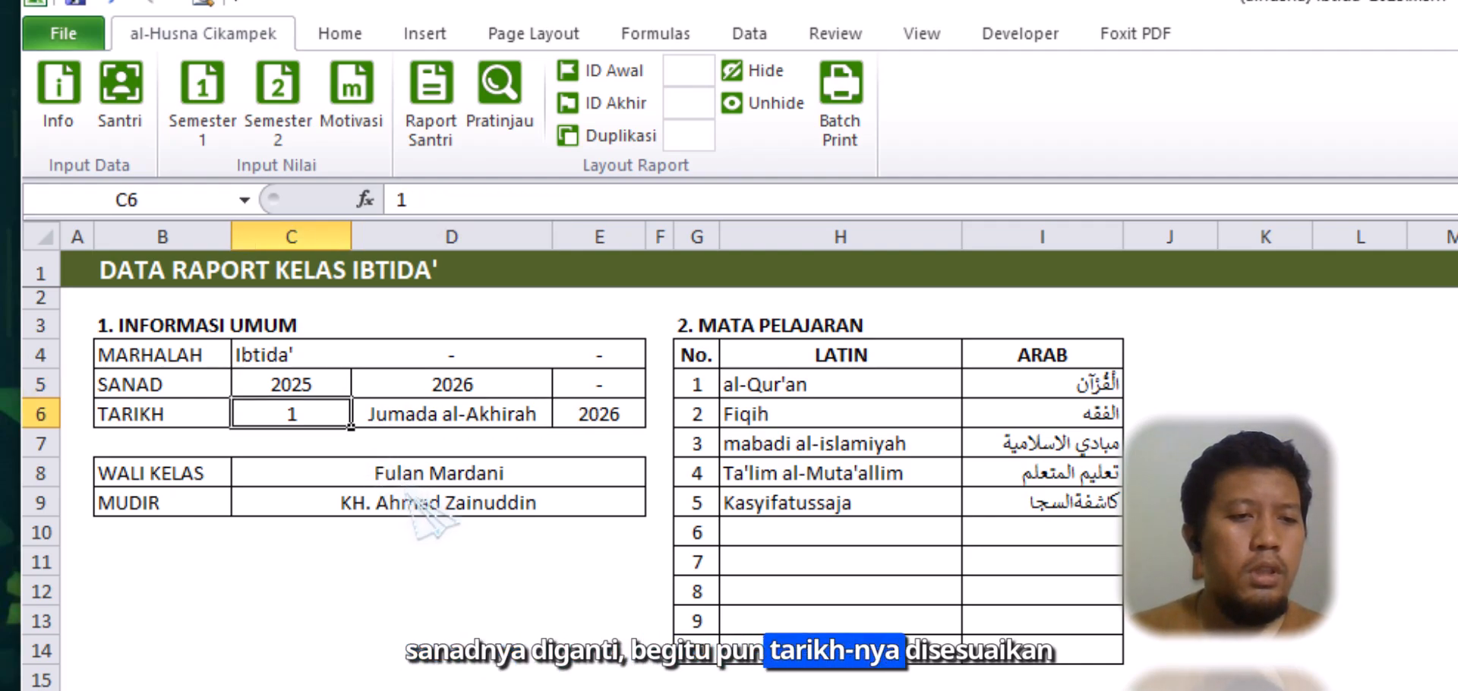
key(Right)
key(Right)
key(Left)
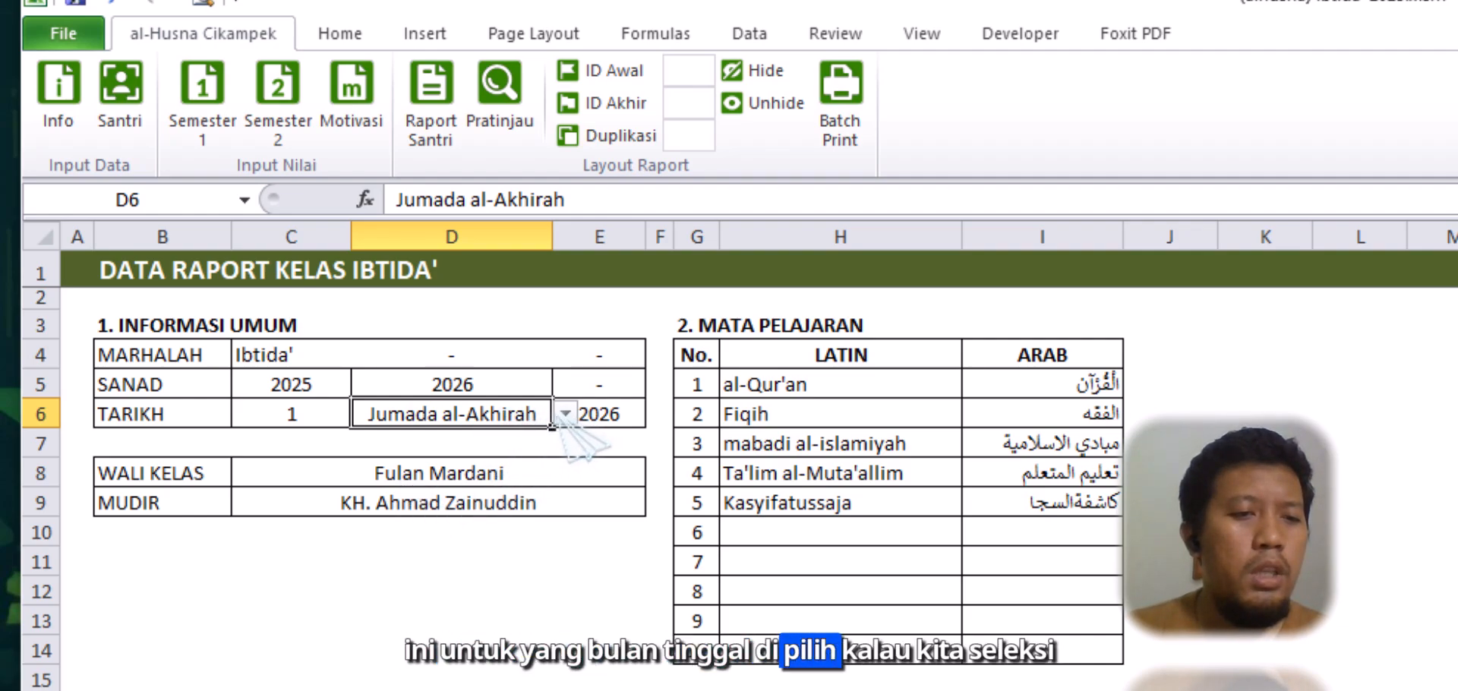
Browse the month options for the Tarikh row and set the month to Rabi'ul Awwal
click(543, 387)
click(543, 416)
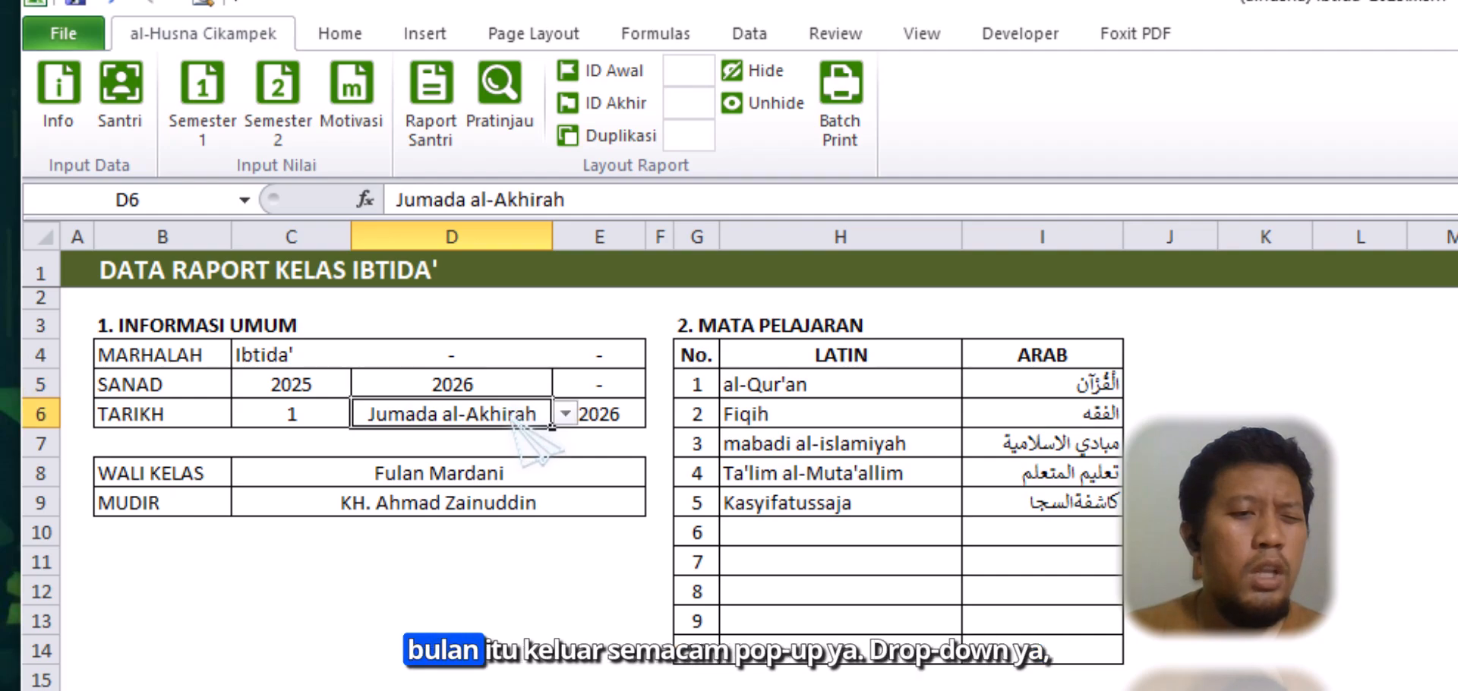
click(565, 414)
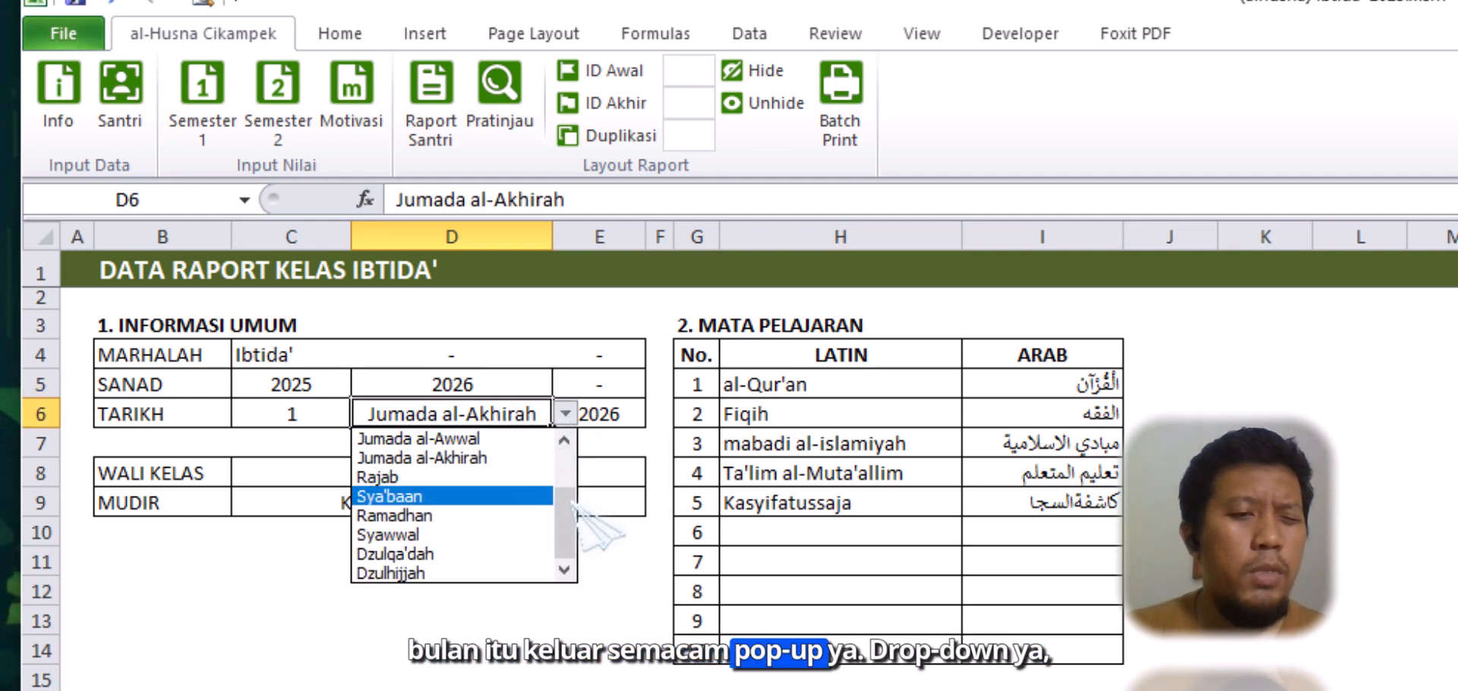
scroll(566, 470, up, 2)
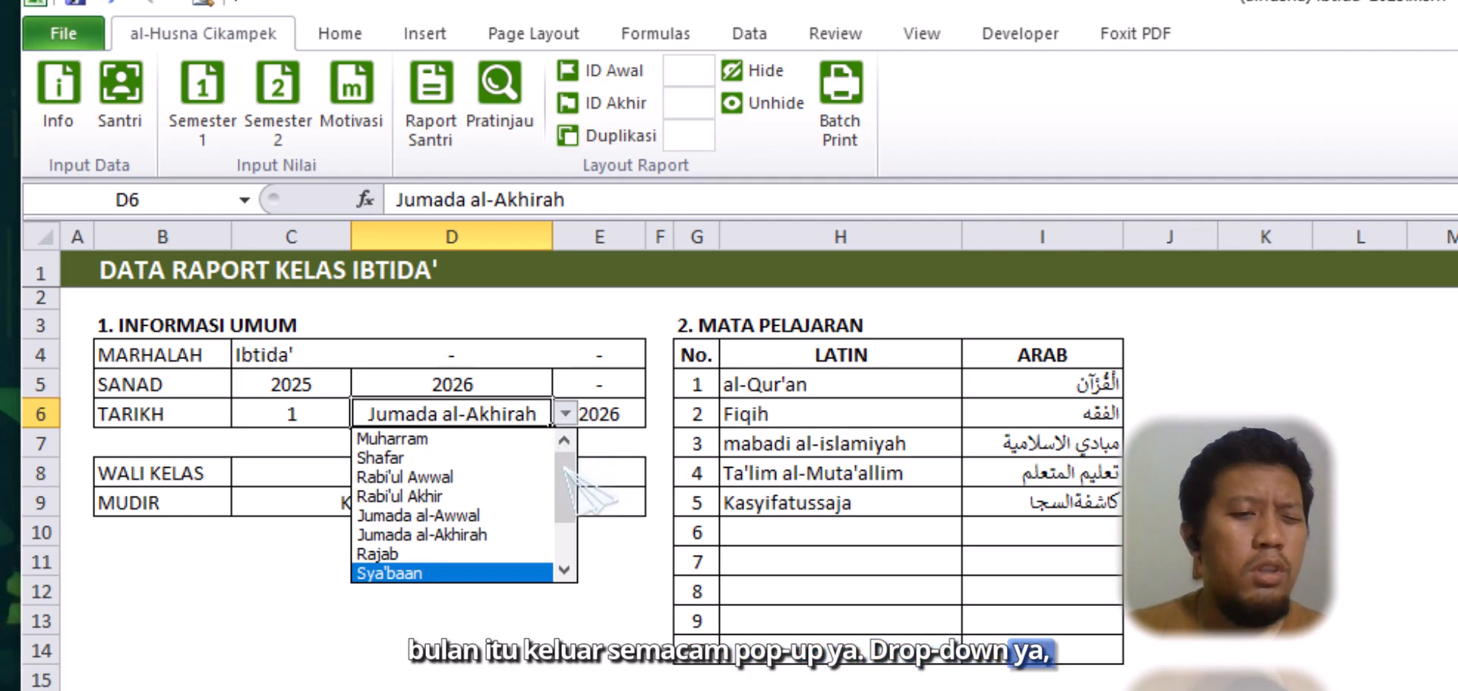
scroll(563, 509, down, 2)
scroll(565, 524, up, 2)
scroll(567, 527, down, 2)
scroll(568, 501, up, 2)
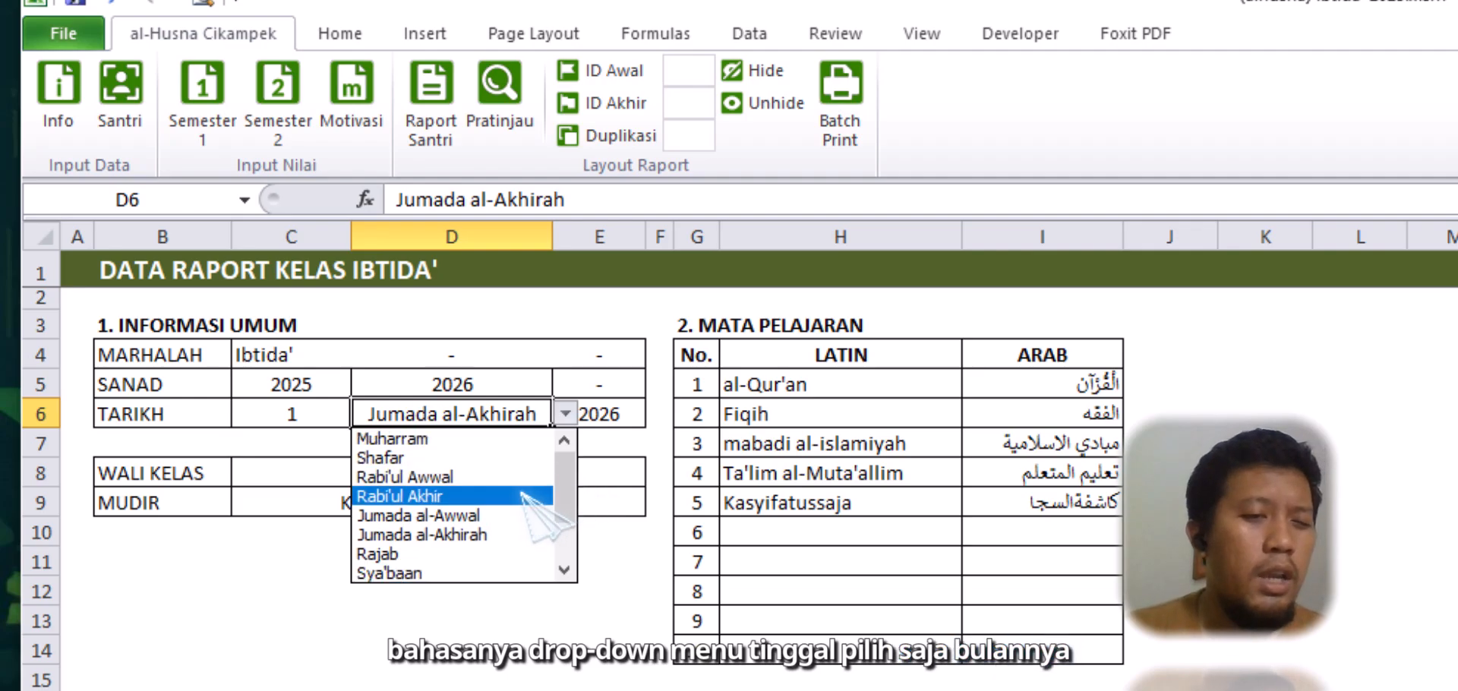
click(456, 477)
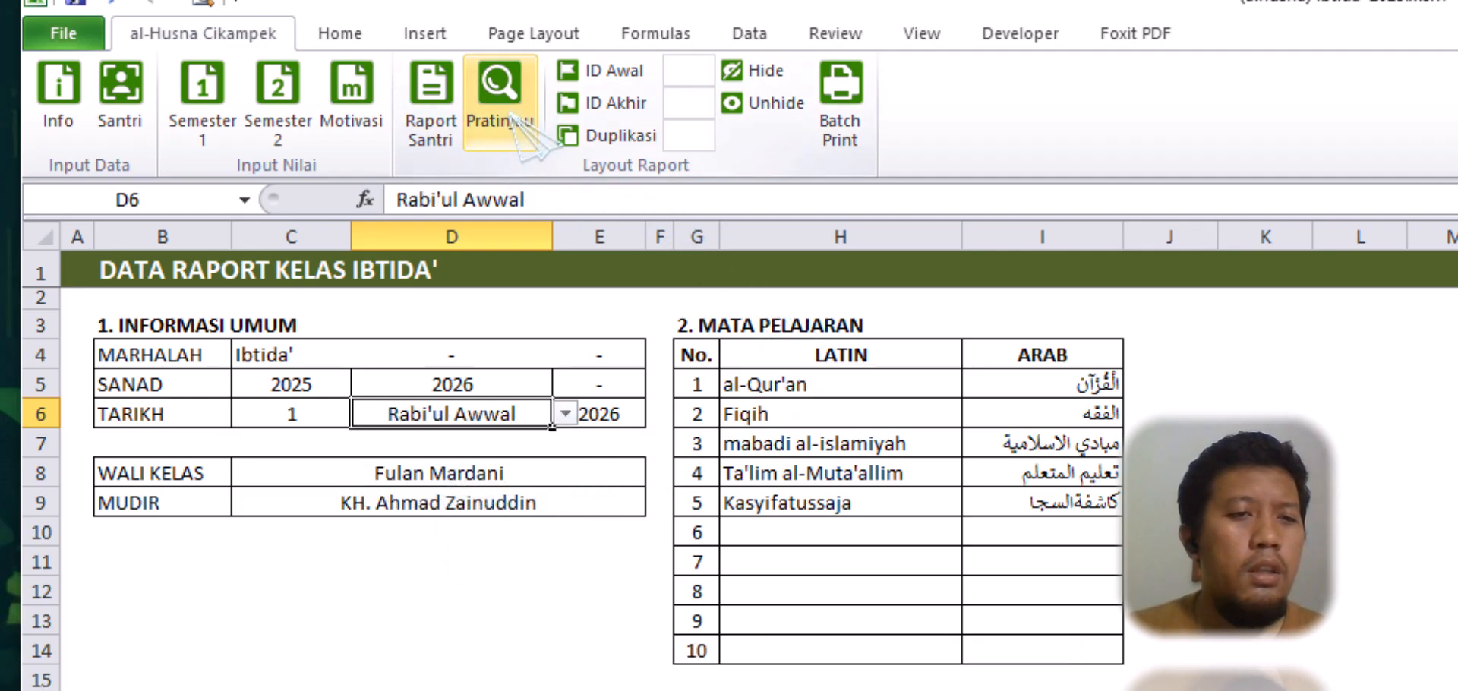
Open the student report layout and check the month in the date line near its end
click(424, 108)
scroll(554, 596, down, 7)
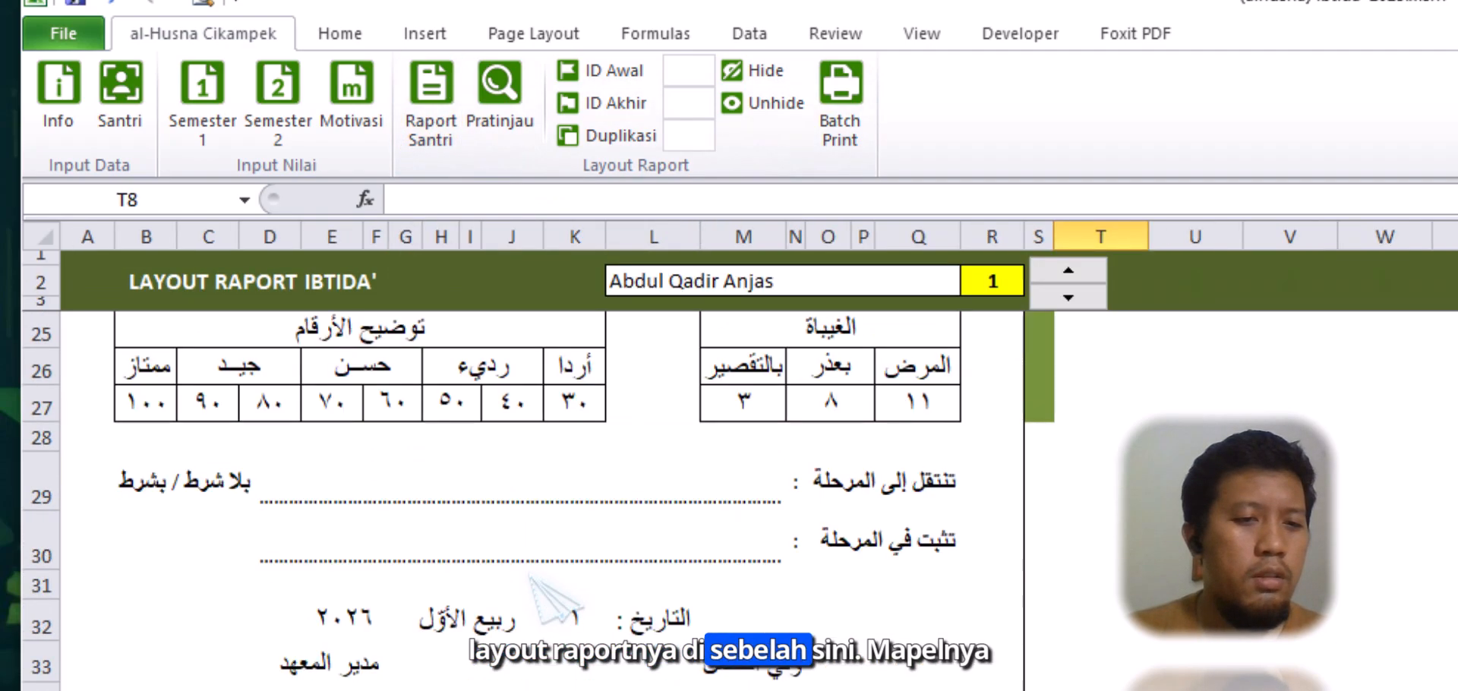
scroll(555, 596, up, 1)
scroll(464, 616, down, 1)
click(471, 635)
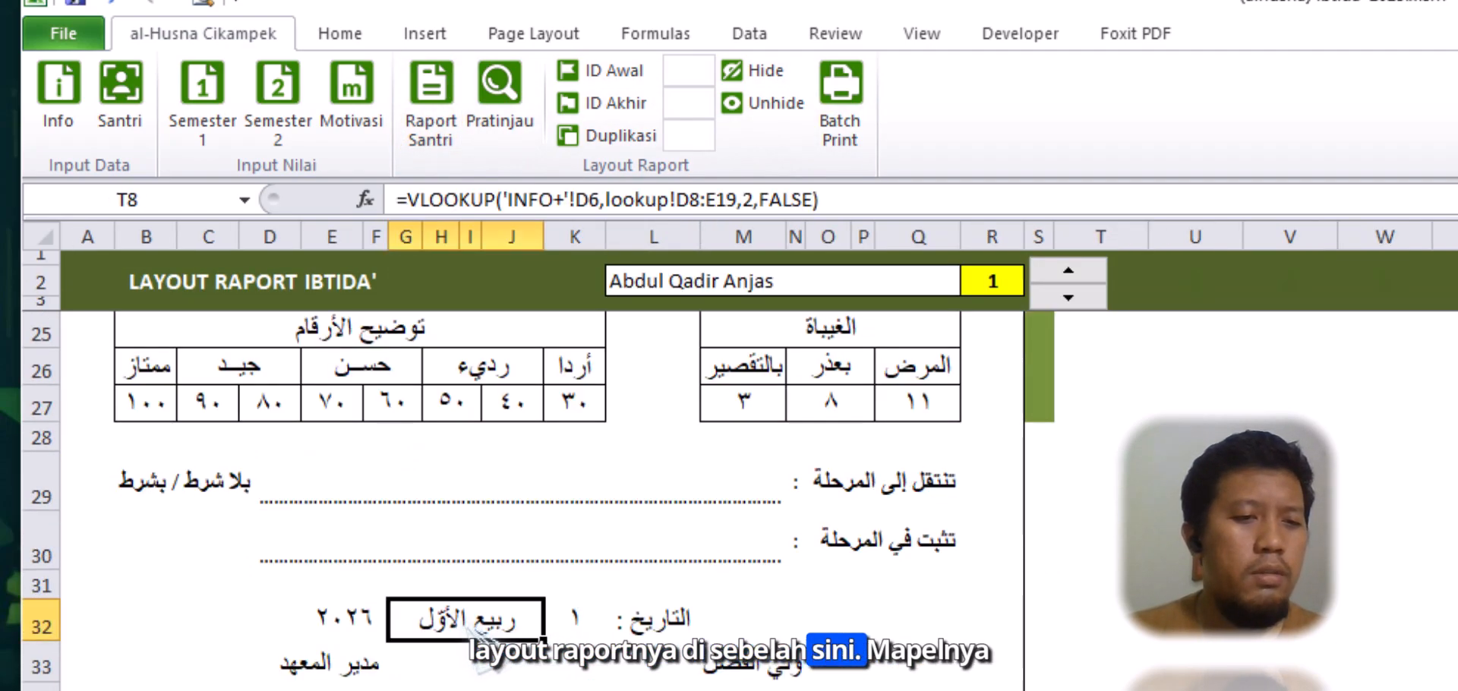
scroll(533, 610, up, 7)
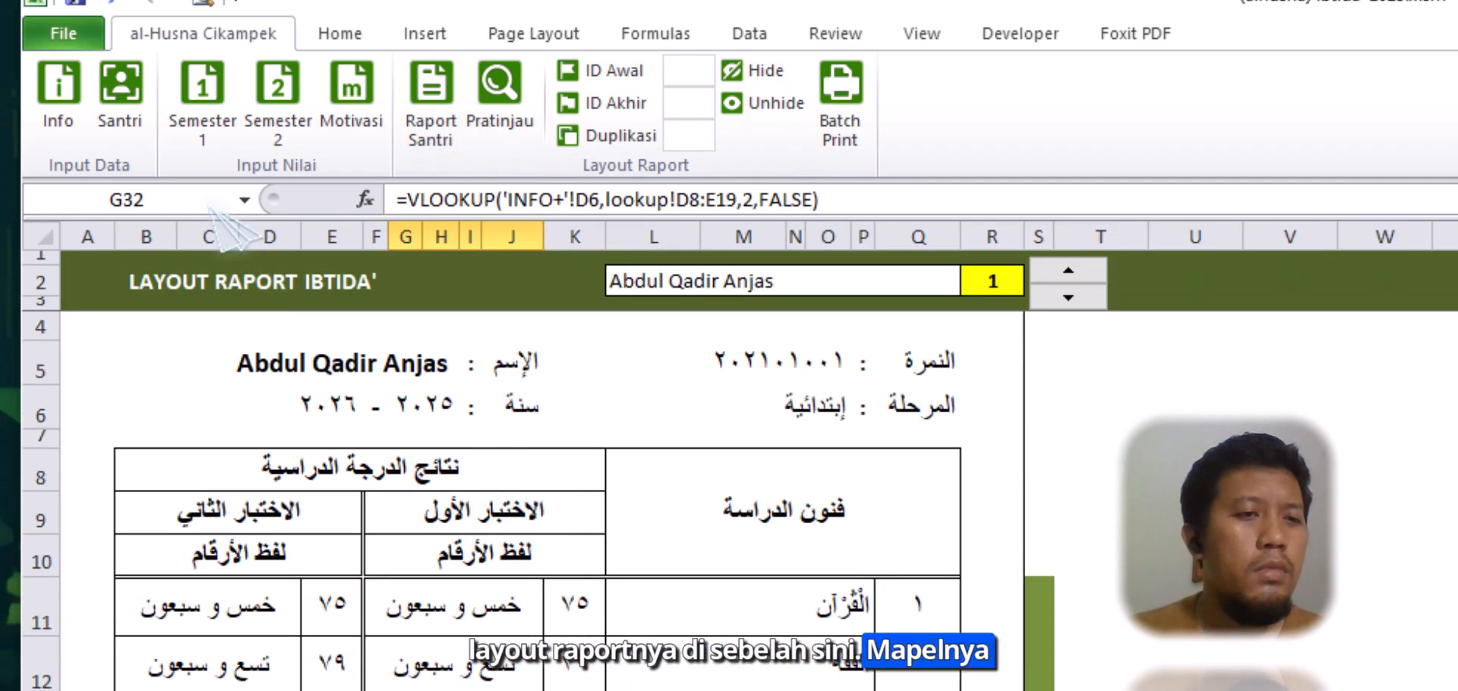
Return to the class information sheet and review the first subject and the Wali Kelas and Mudir fields
click(59, 97)
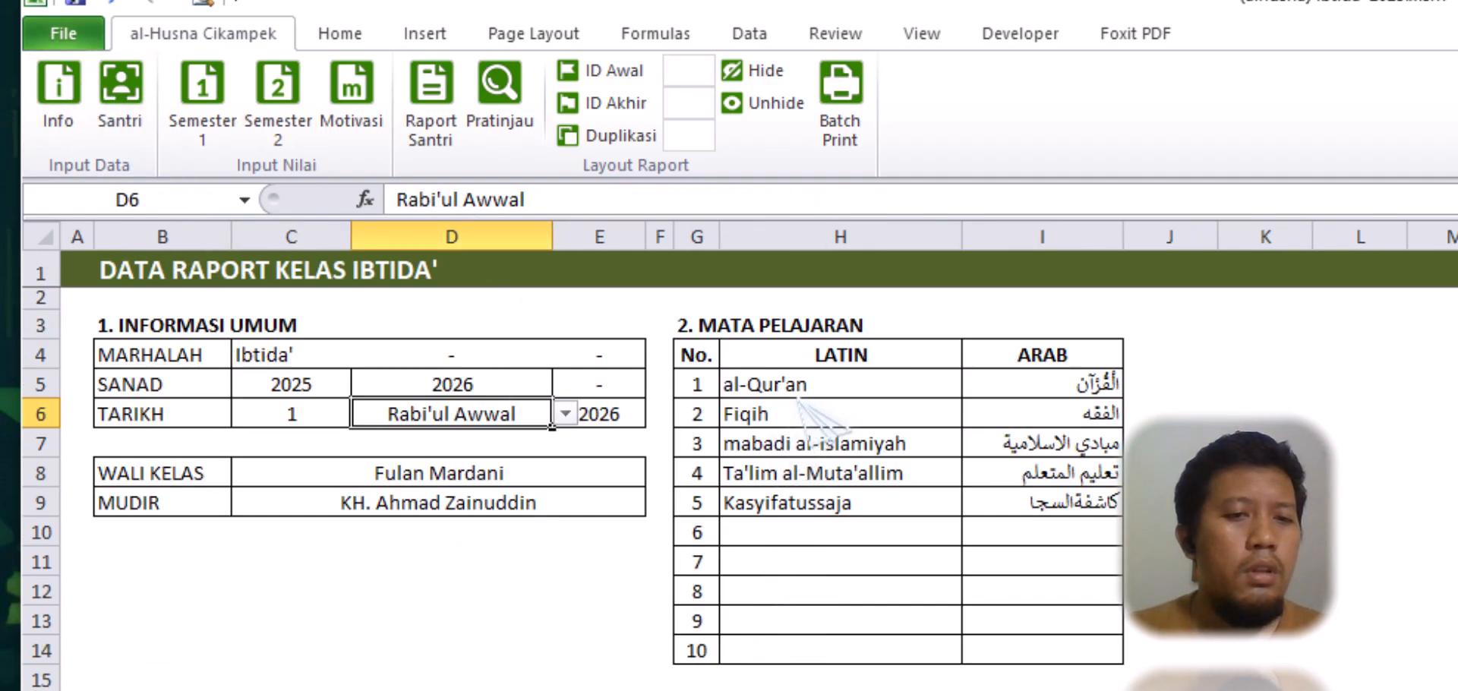
click(830, 394)
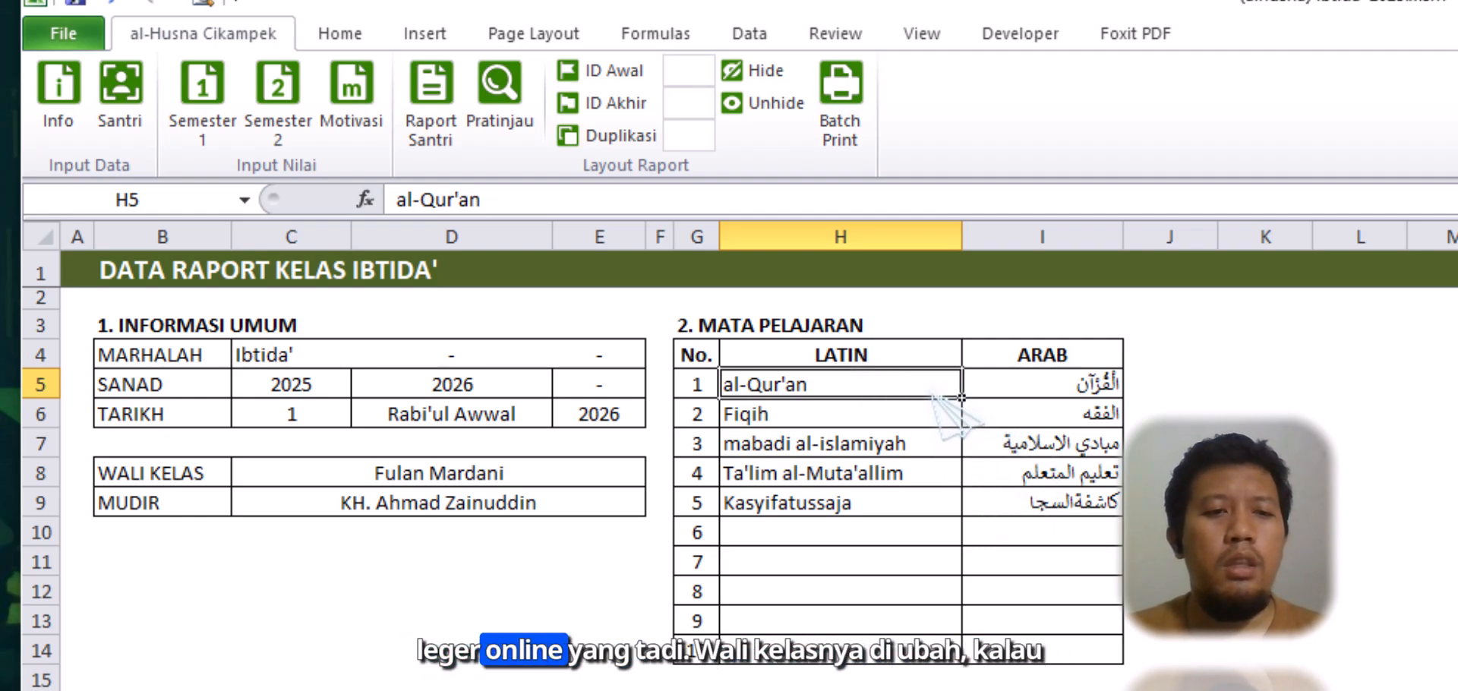
click(530, 478)
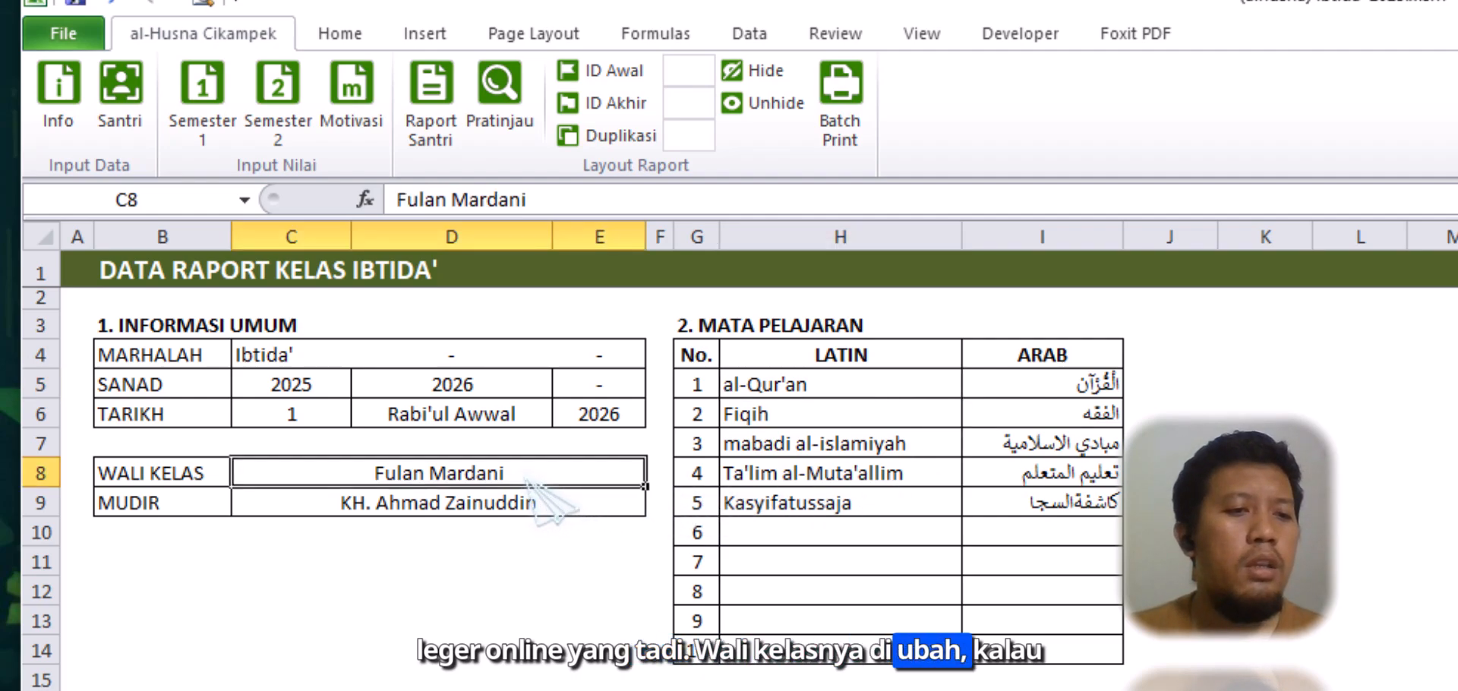
click(560, 507)
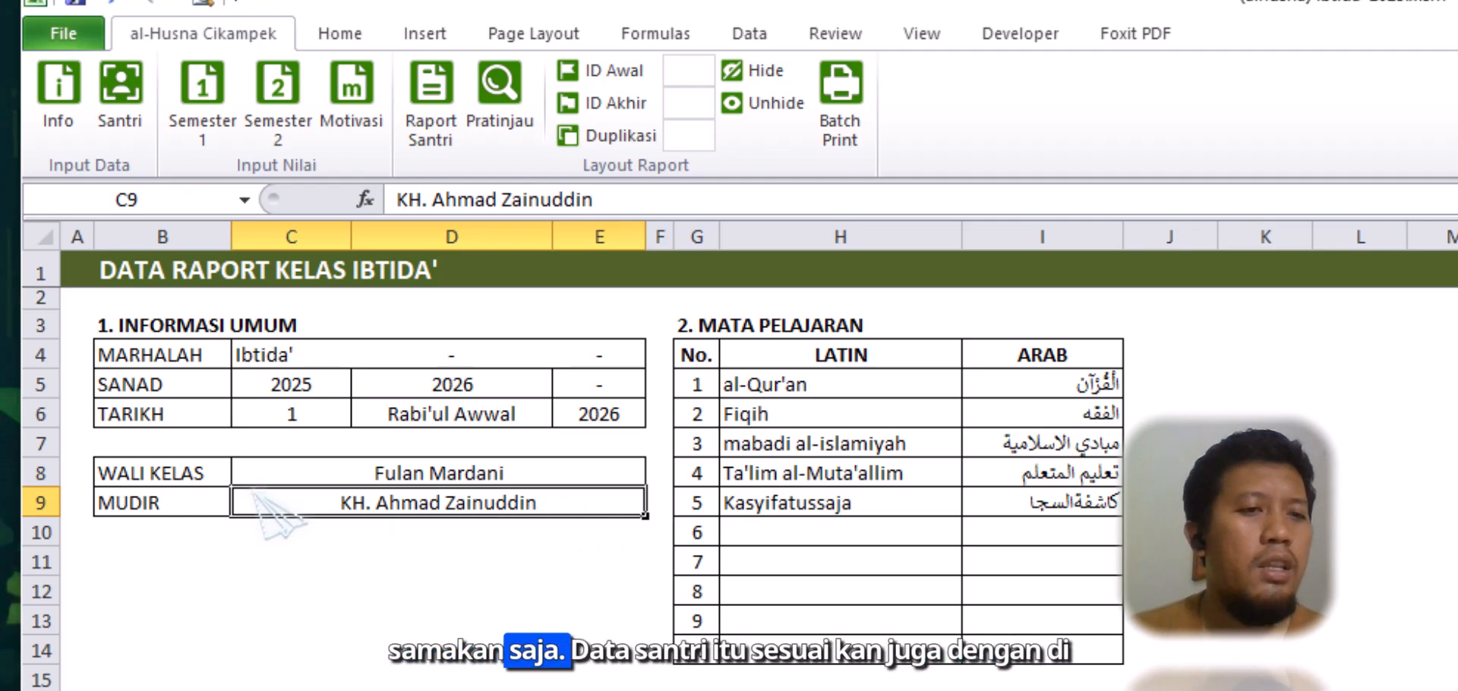
Review the student name list and the Semester 1 grade ledger of the workbook
click(120, 107)
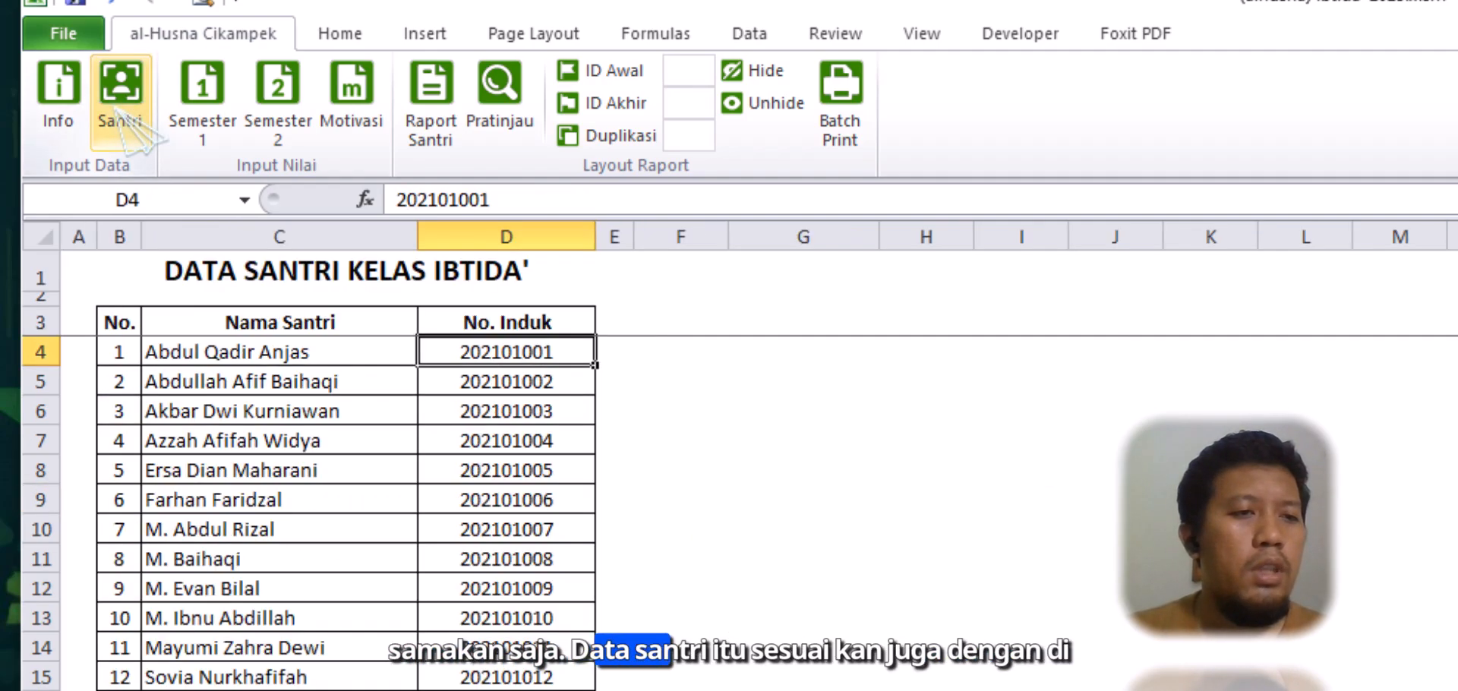
click(343, 360)
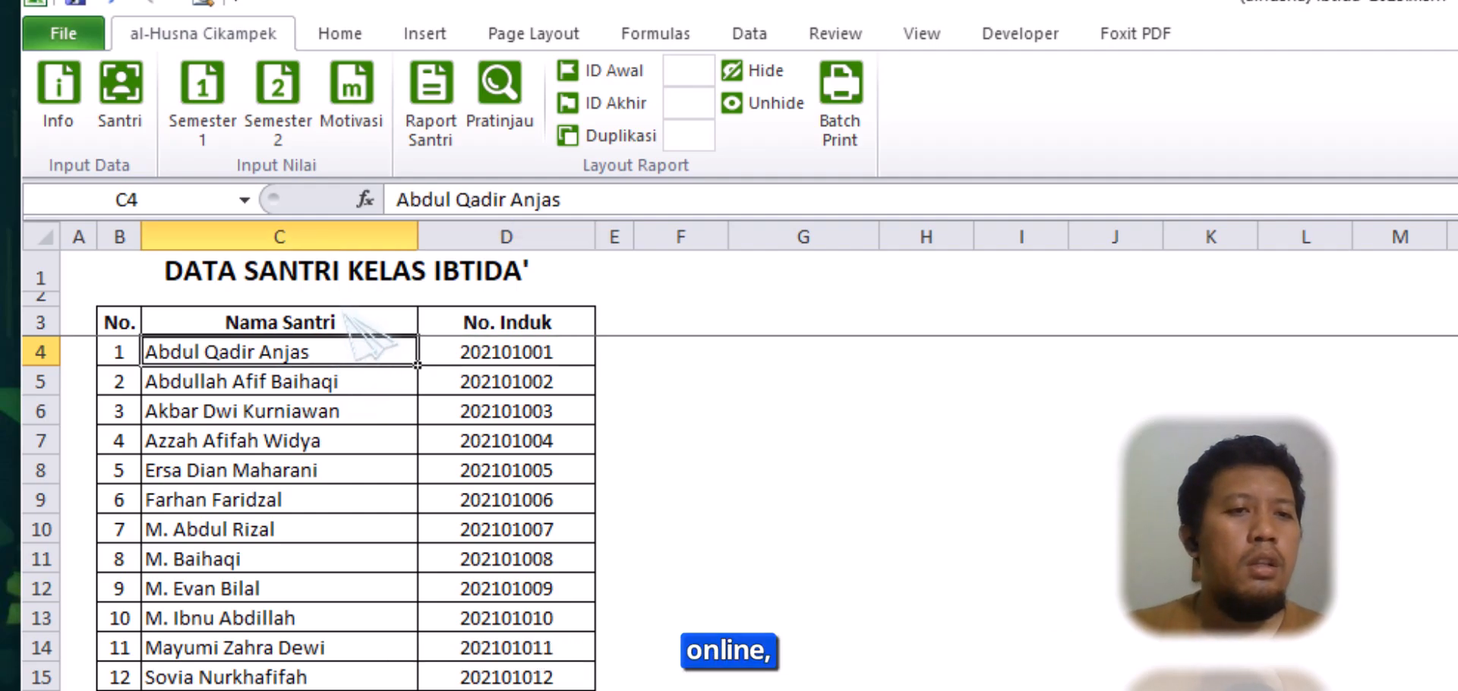
click(206, 100)
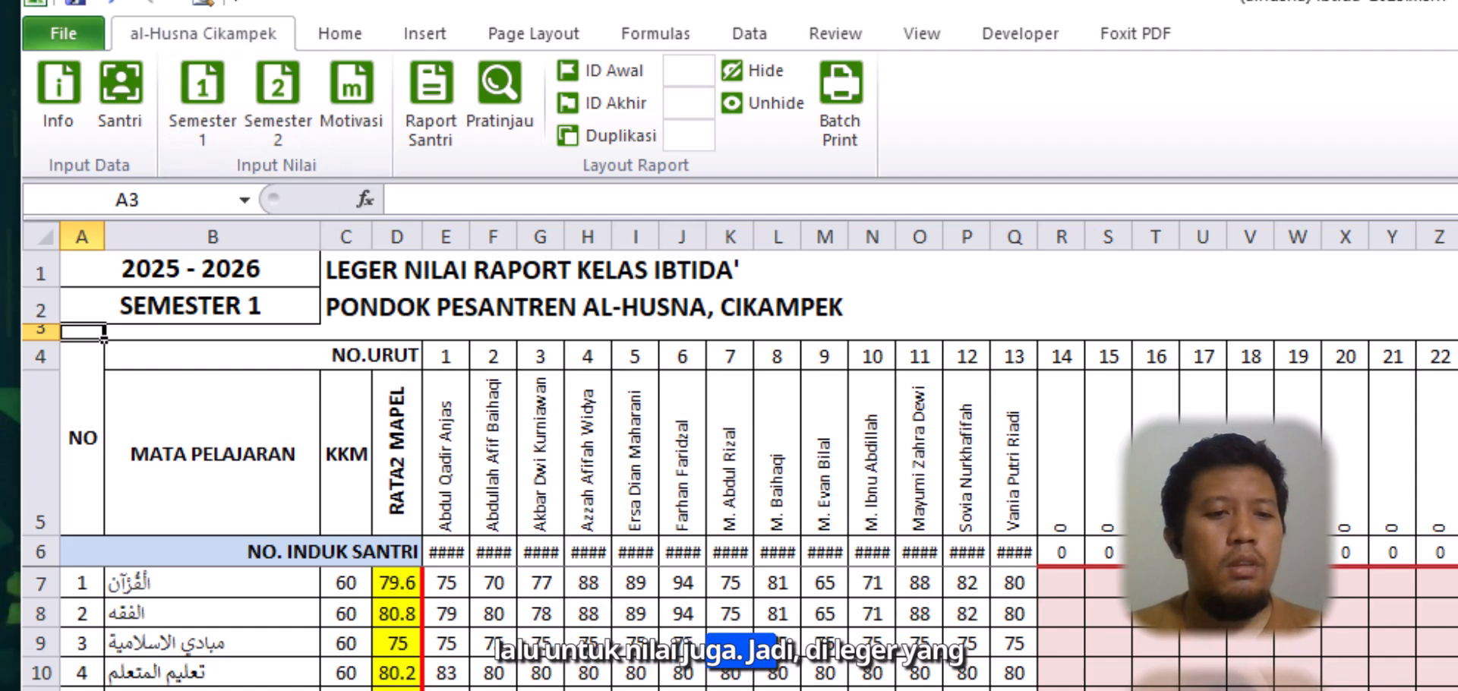
click(460, 589)
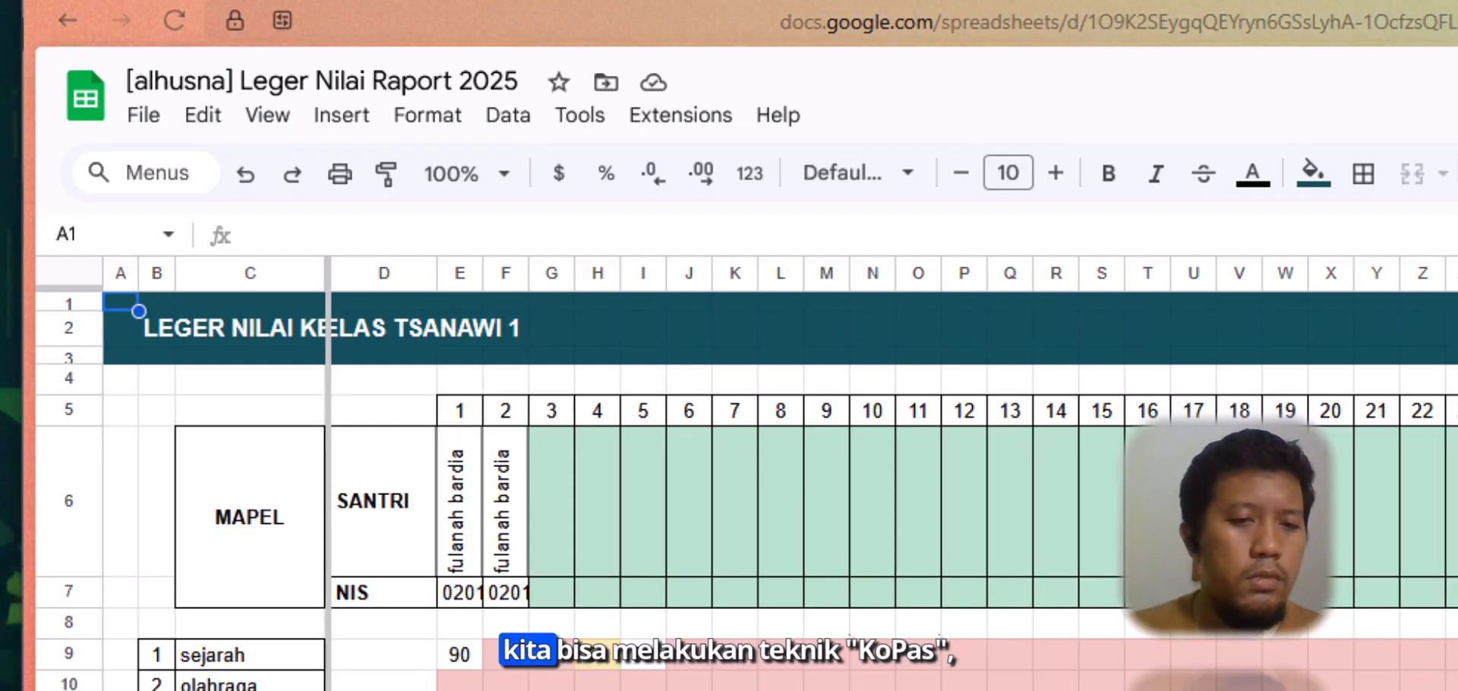
In the Google Sheets ledger, copy the whole grade range E9:AR18 from the Leger T1 sheet
drag(460, 655, 872, 689)
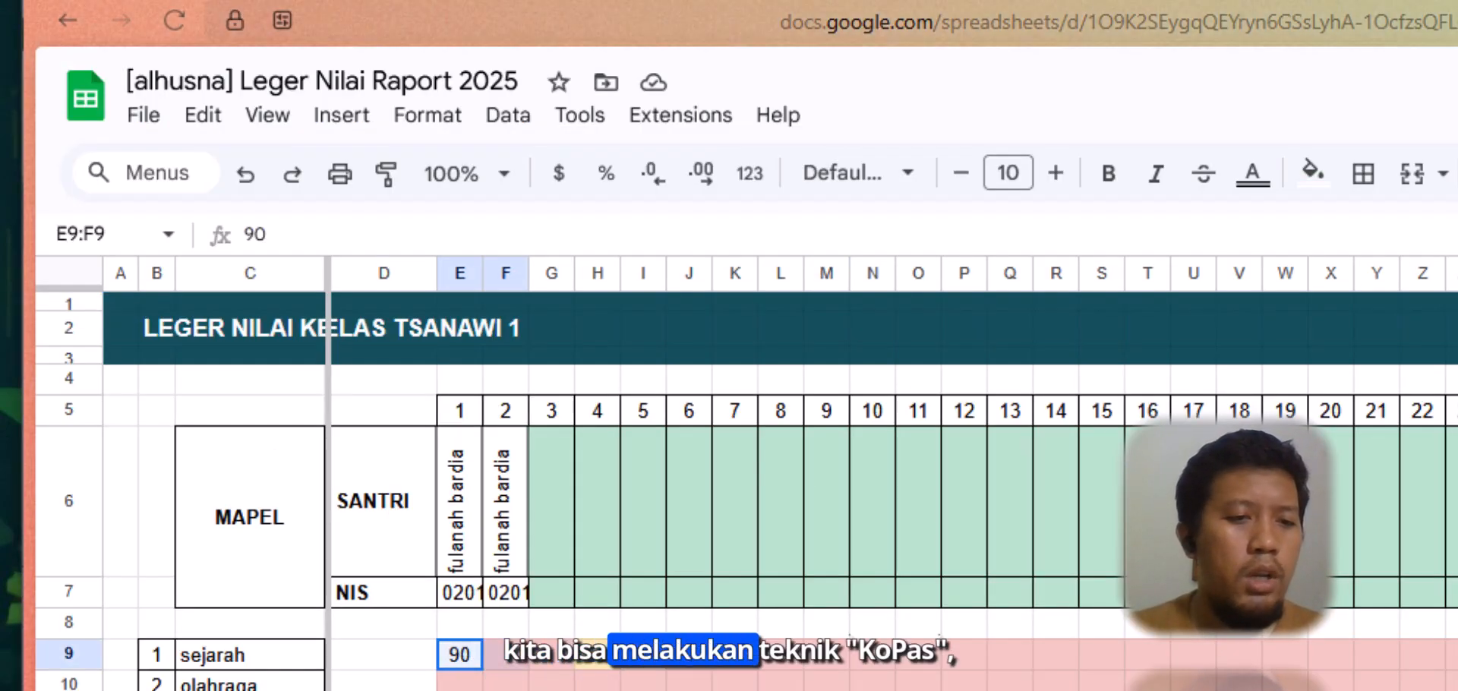
drag(1435, 639, 1435, 600)
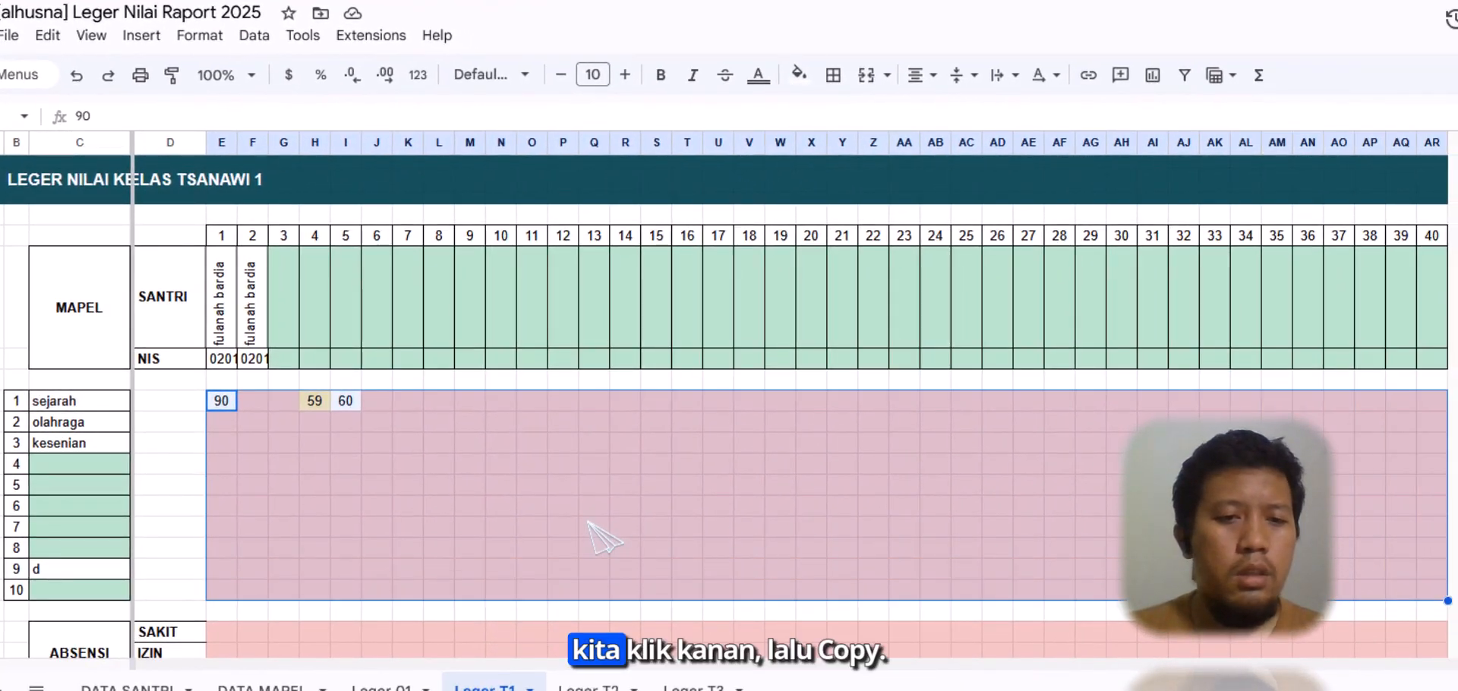
right_click(393, 439)
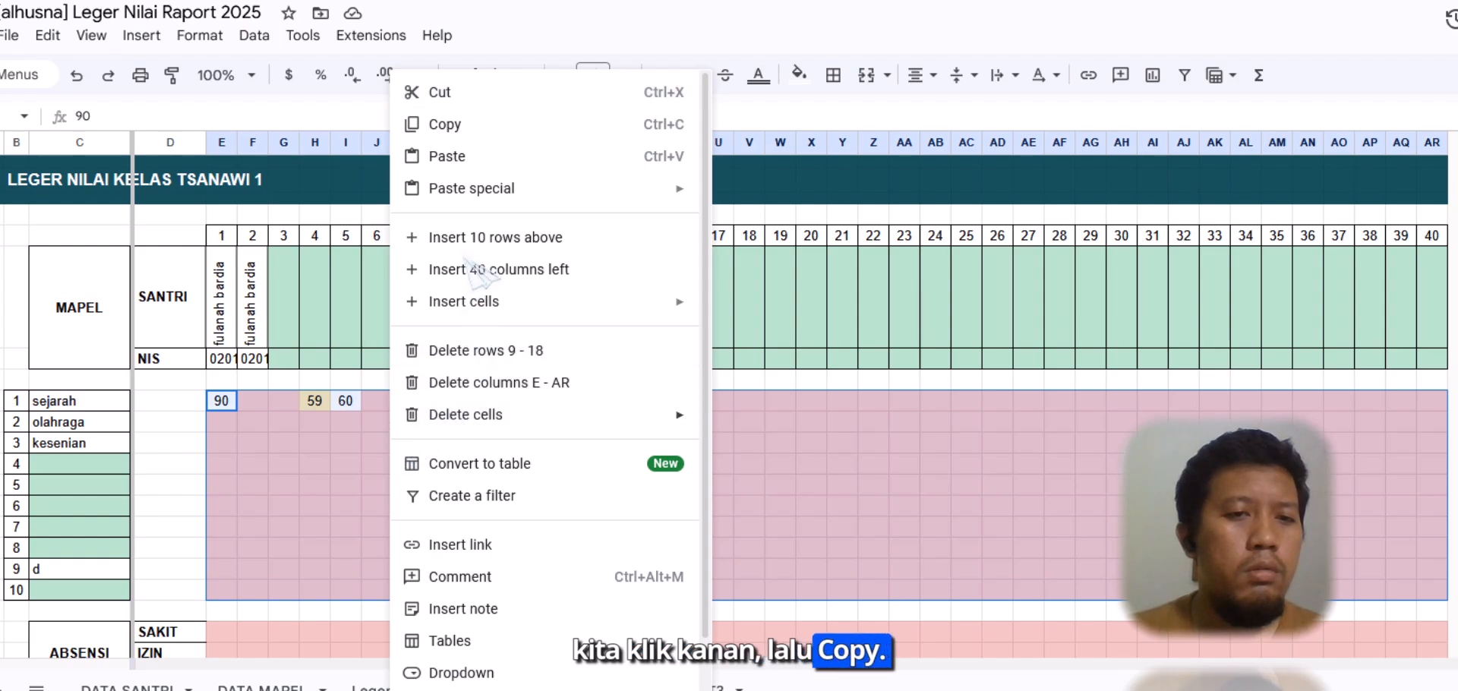
click(444, 124)
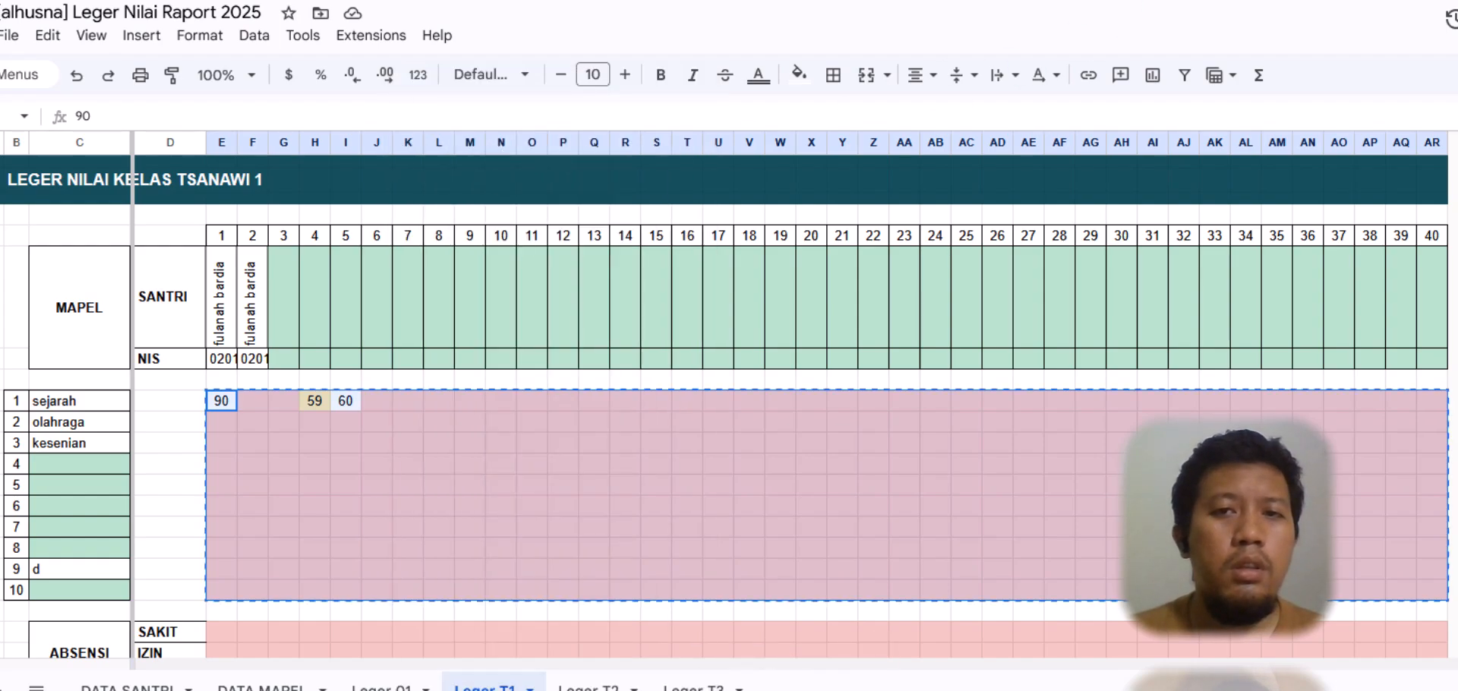
Switch back to Excel and paste the copied grades into the Semester 1 ledger from cell E7, using Match Destination Formatting
key(alt+Tab)
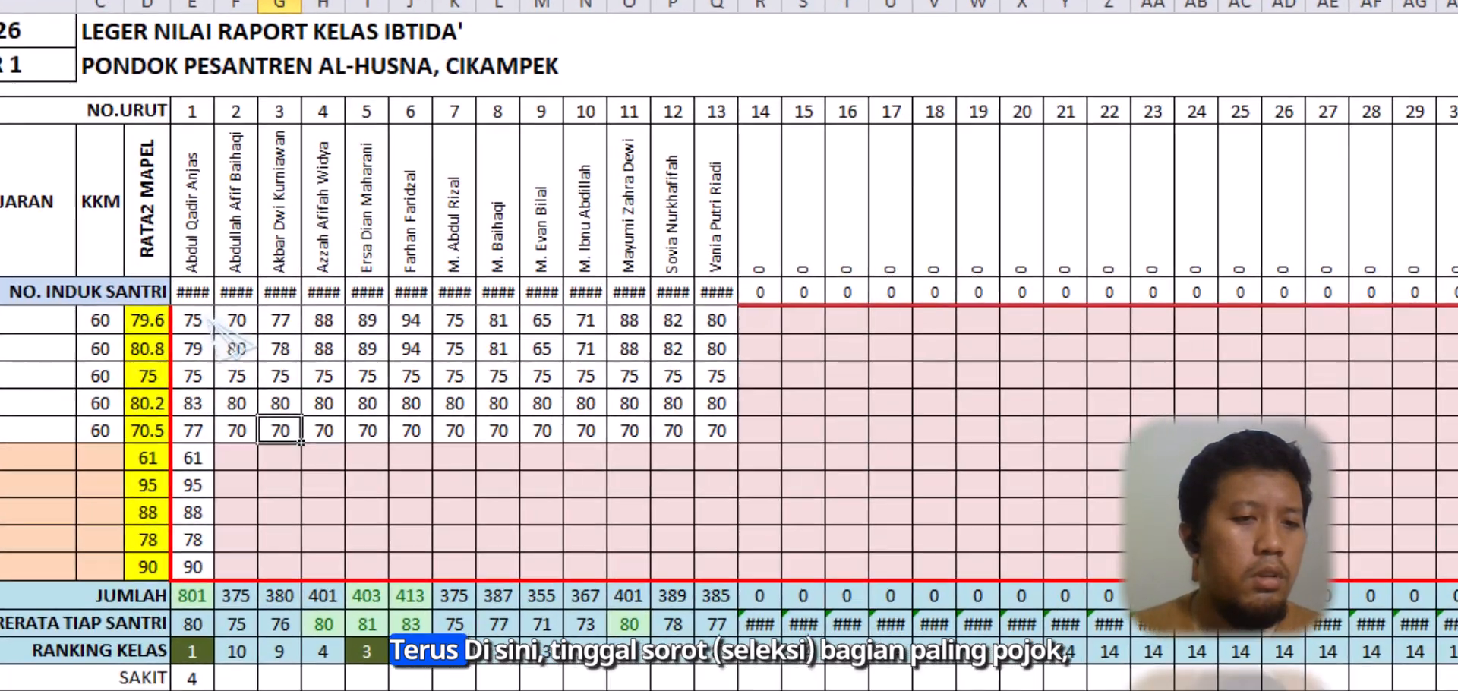
click(212, 351)
click(244, 368)
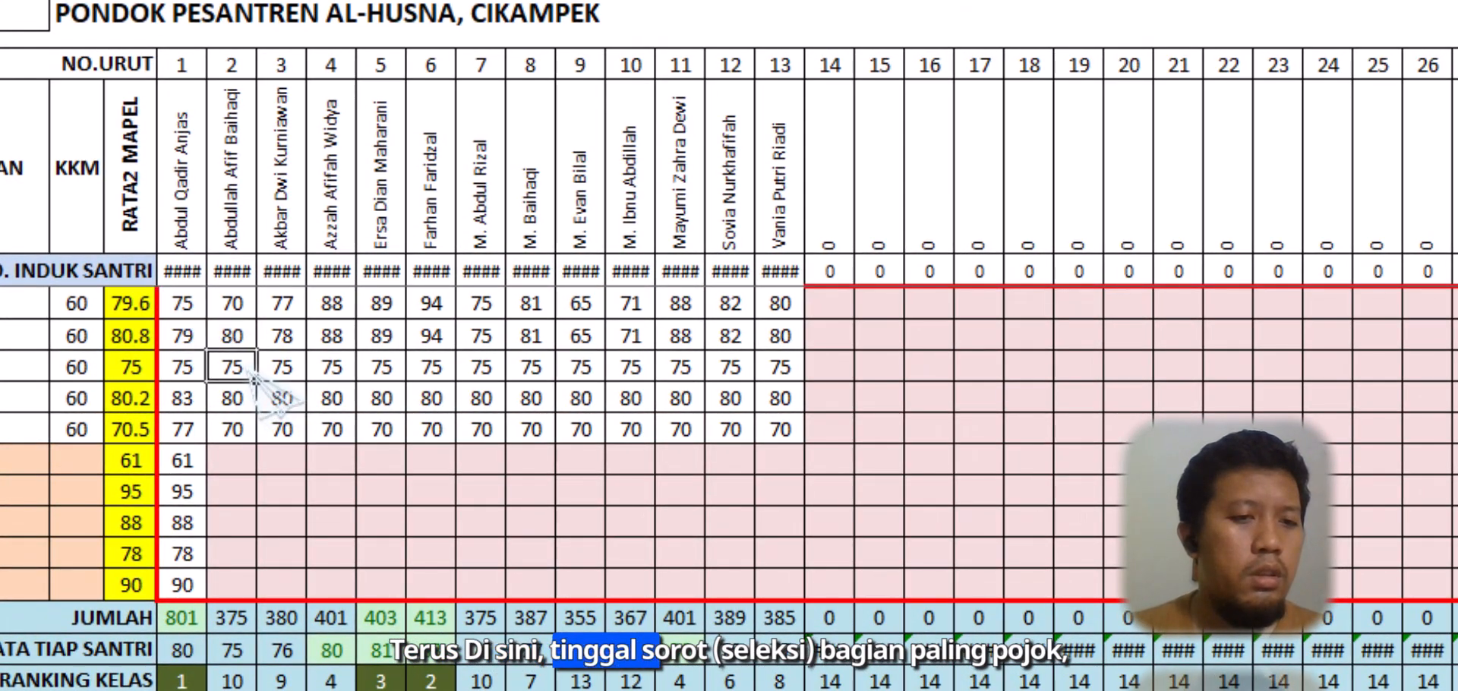
click(177, 310)
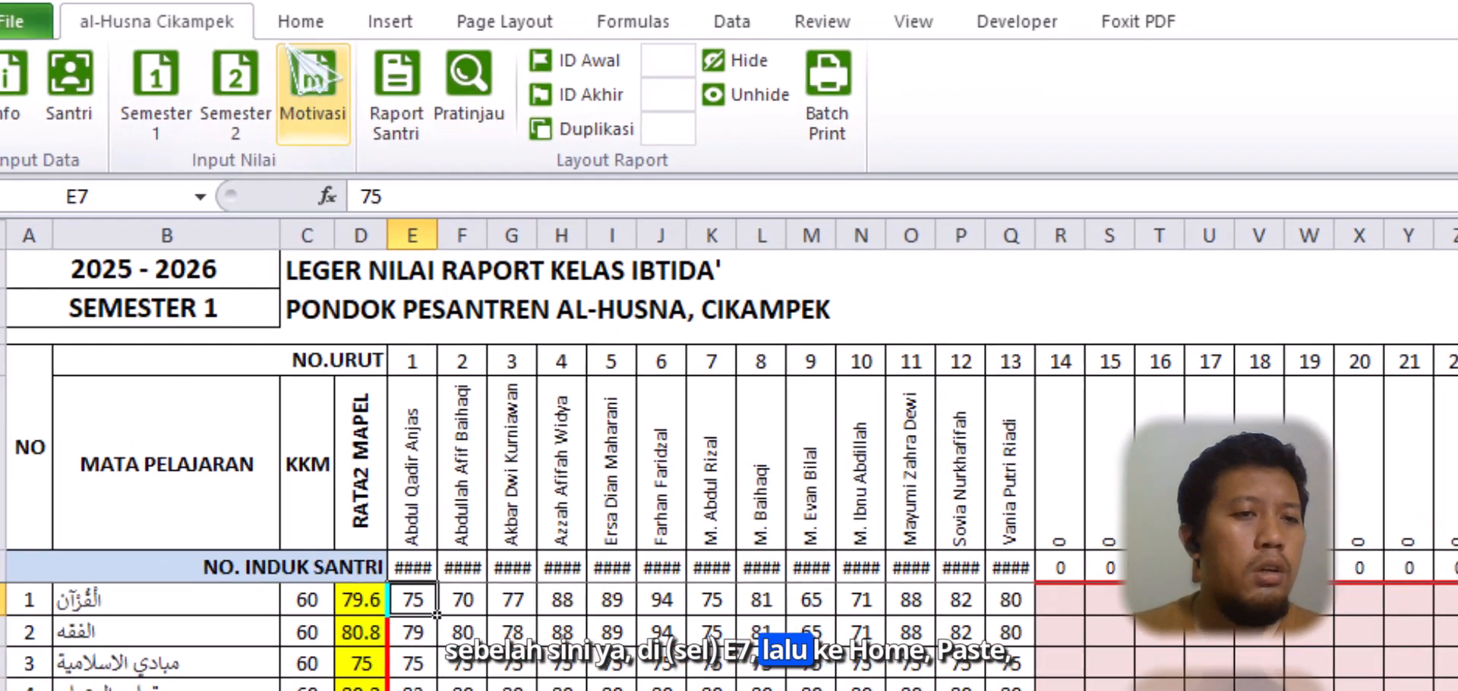
click(312, 38)
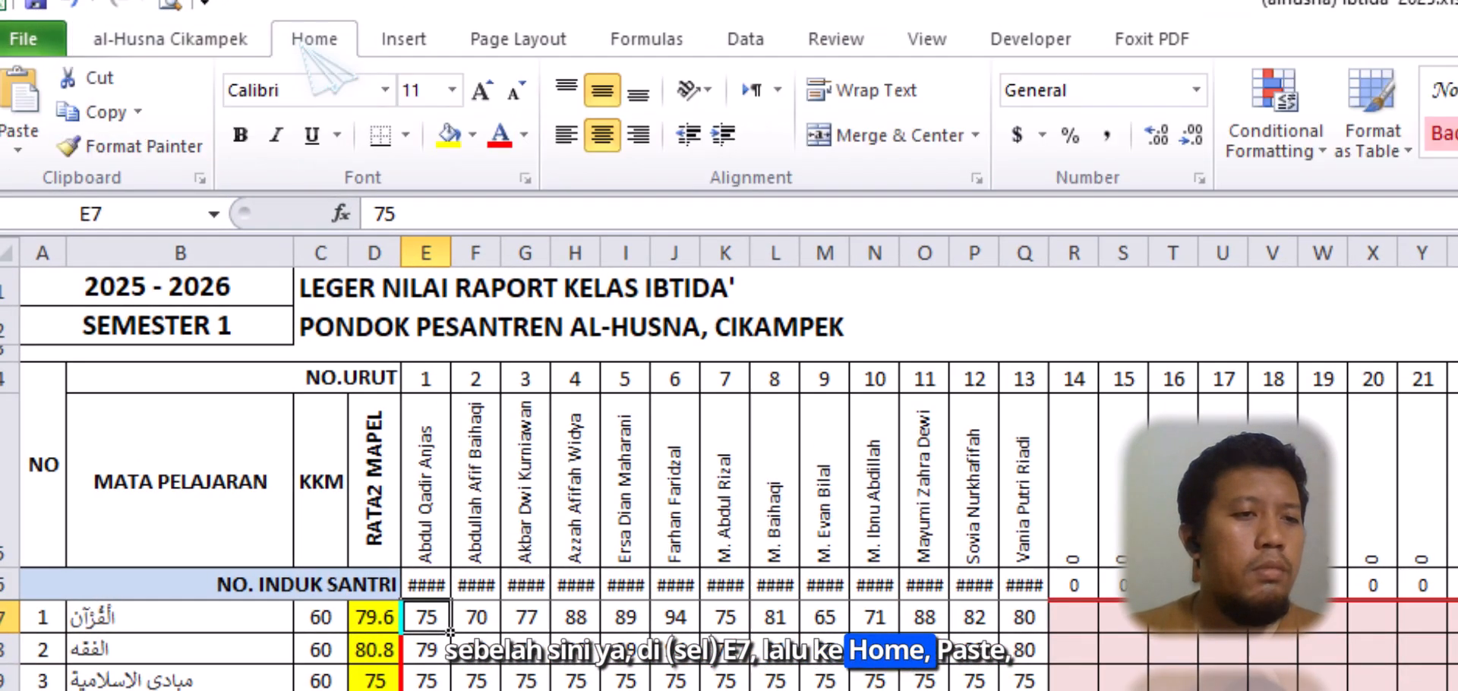
click(11, 146)
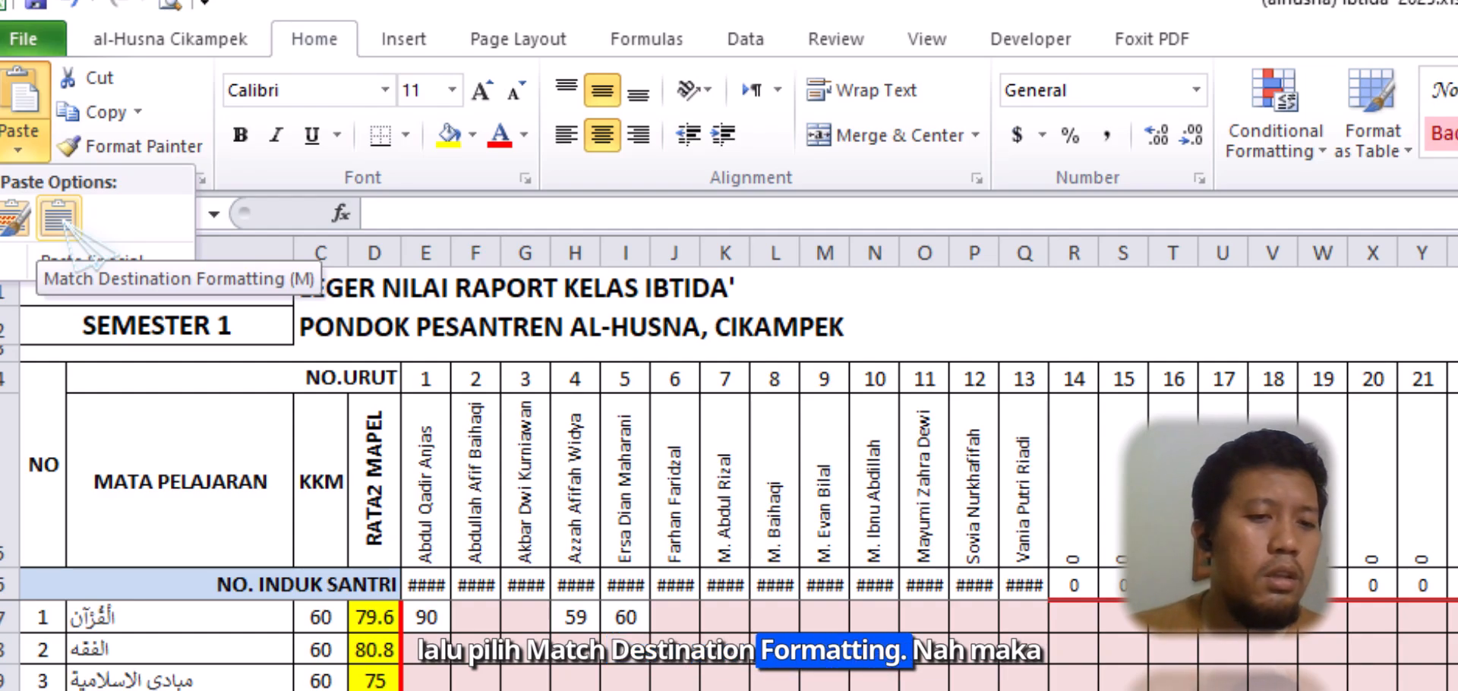
click(60, 220)
click(624, 649)
click(445, 629)
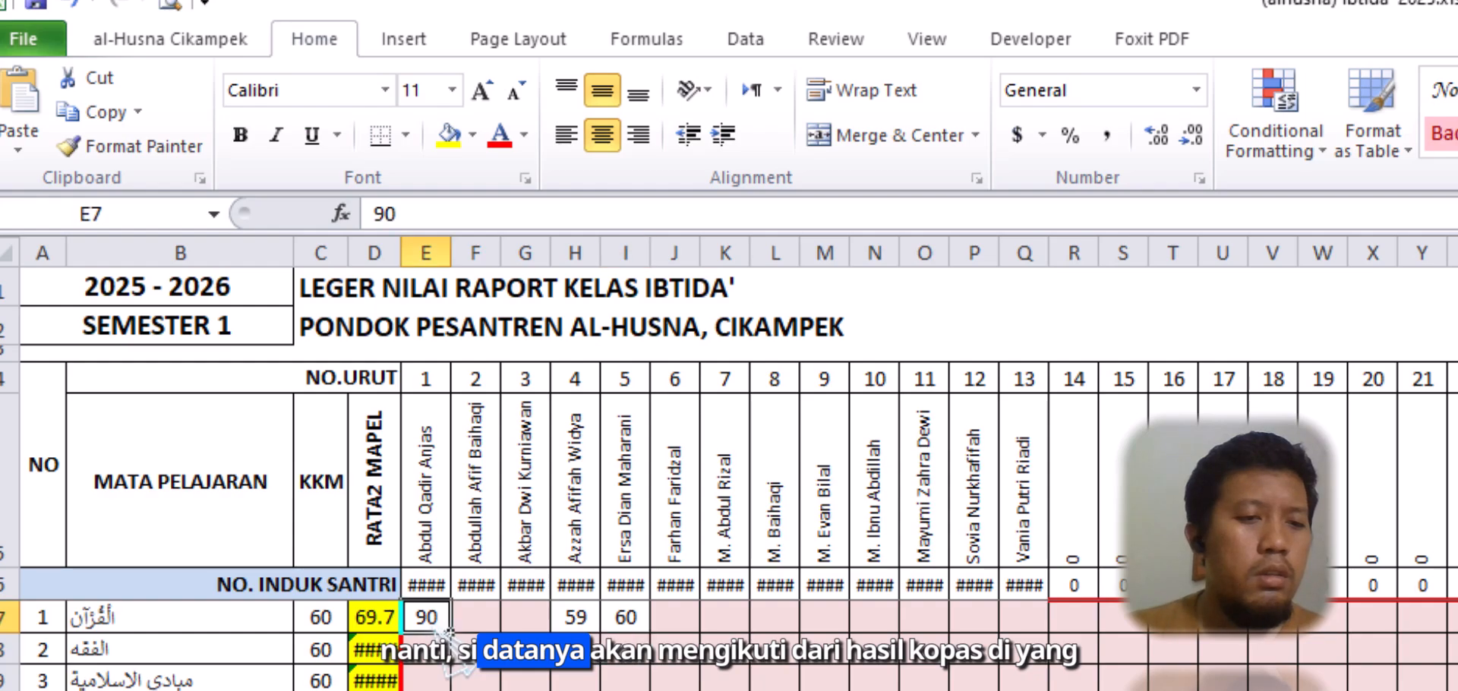
Check the pasted grades in the Semester 1 ledger and open the Semester 2 ledger for comparison
click(1024, 649)
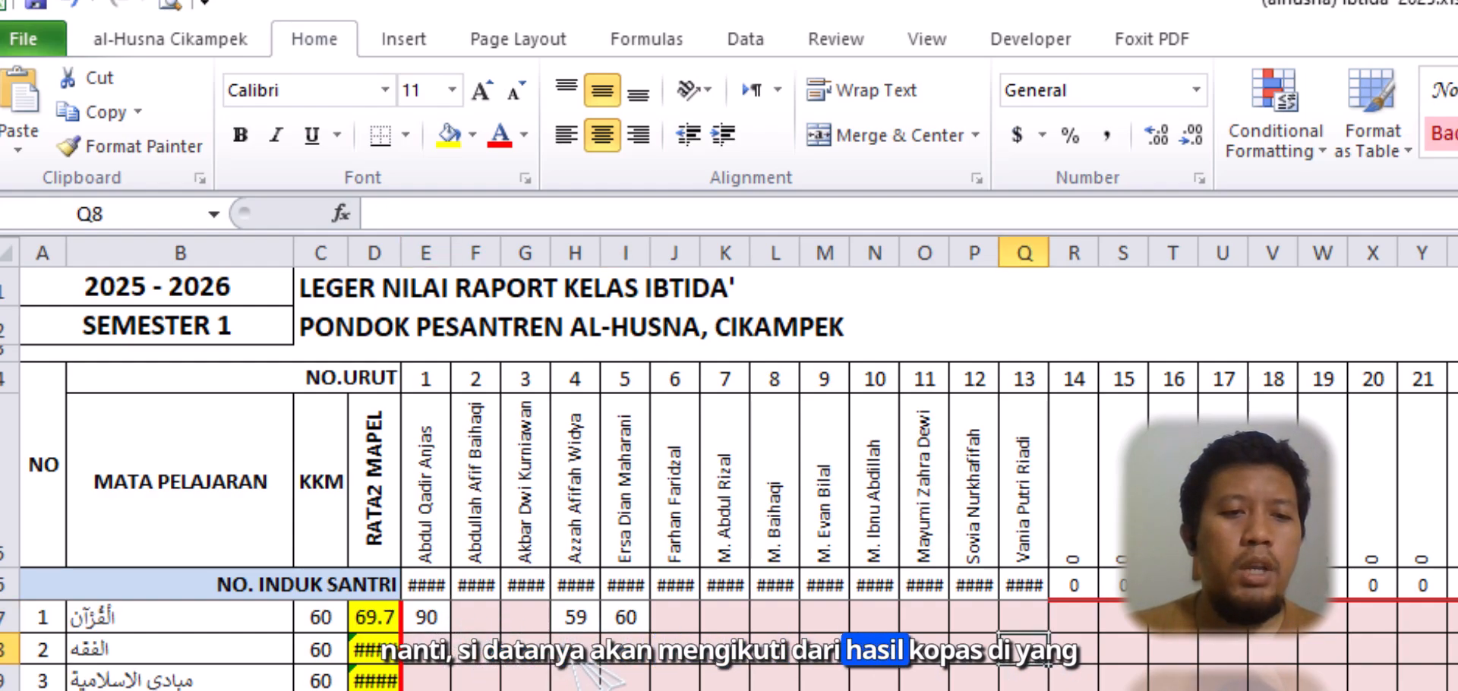
click(596, 655)
click(410, 655)
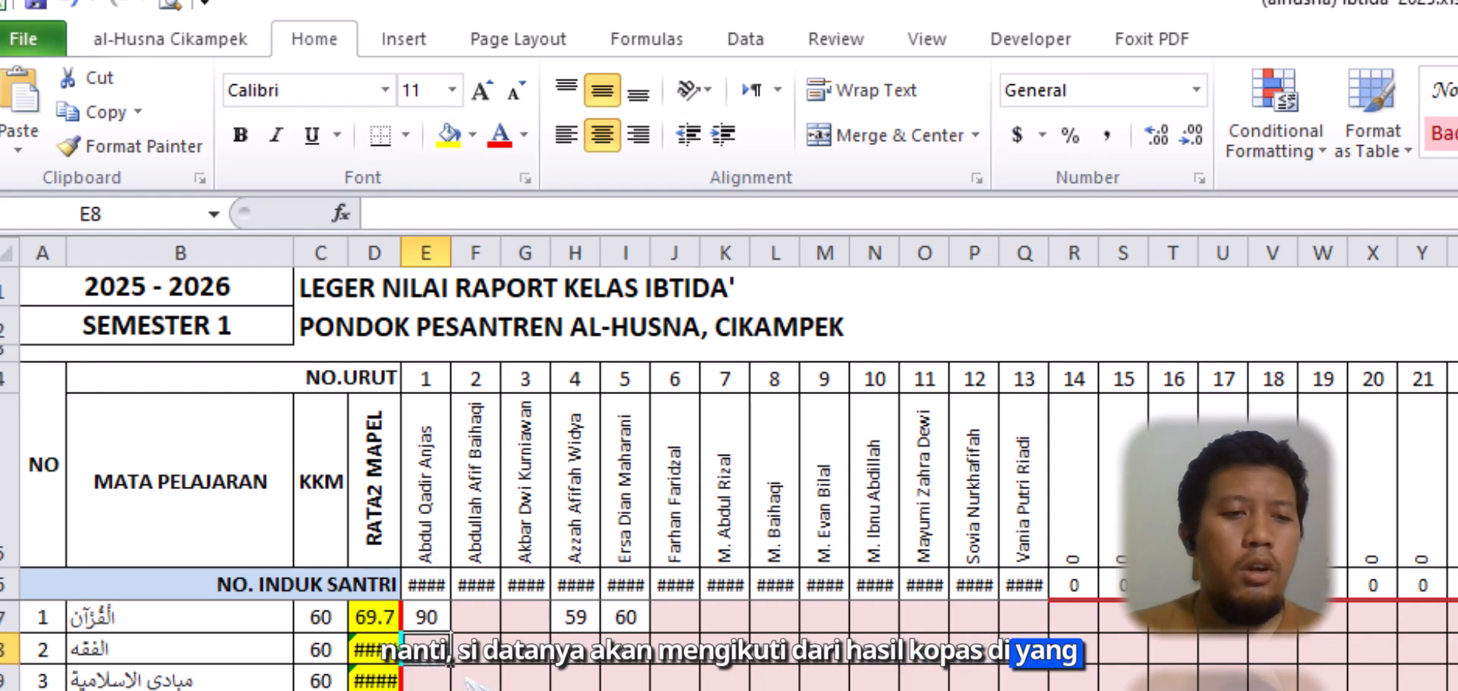
click(542, 684)
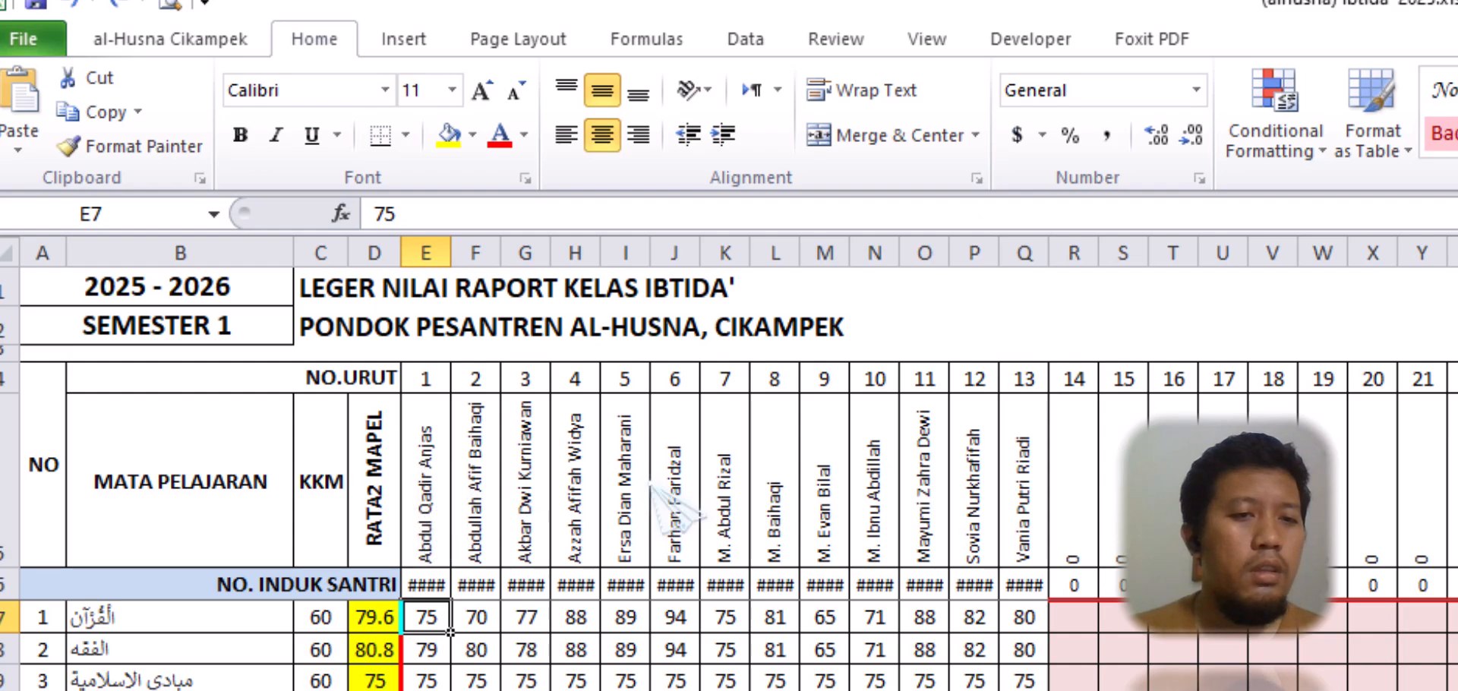
click(228, 39)
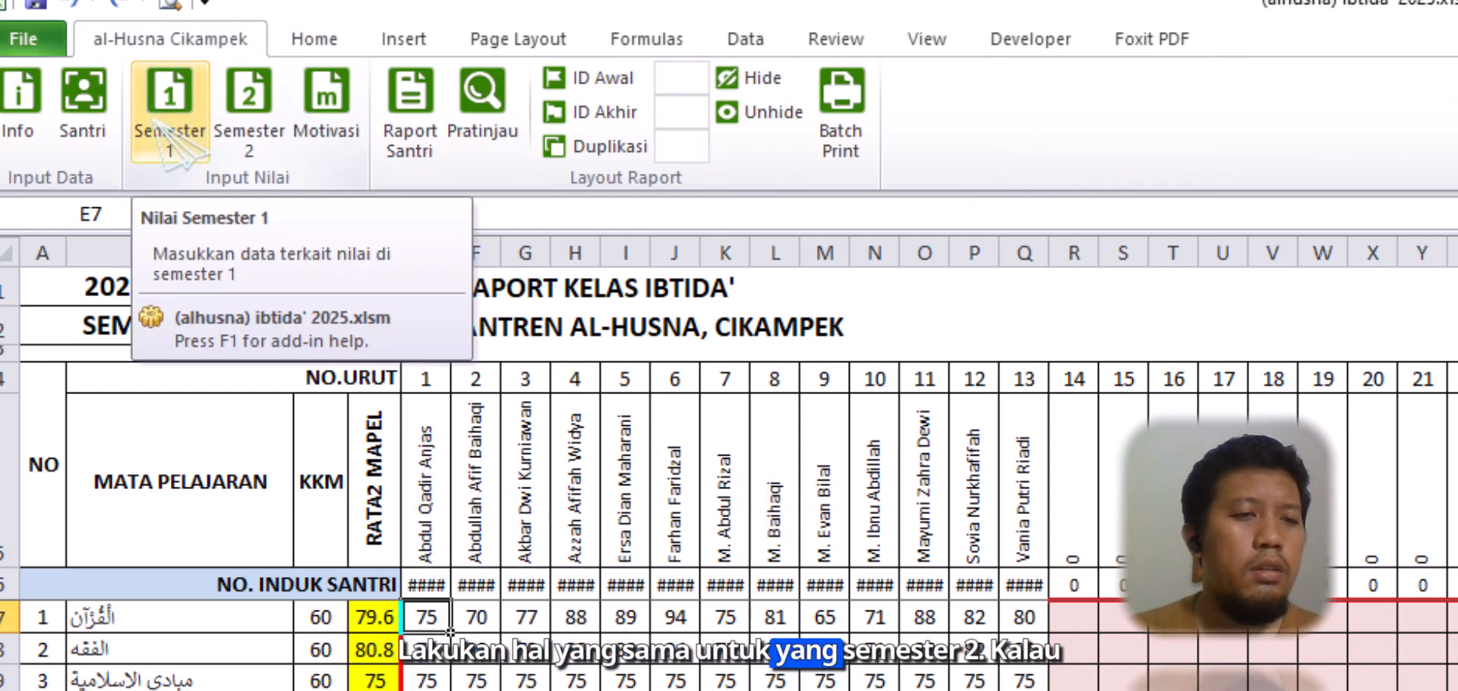
click(248, 114)
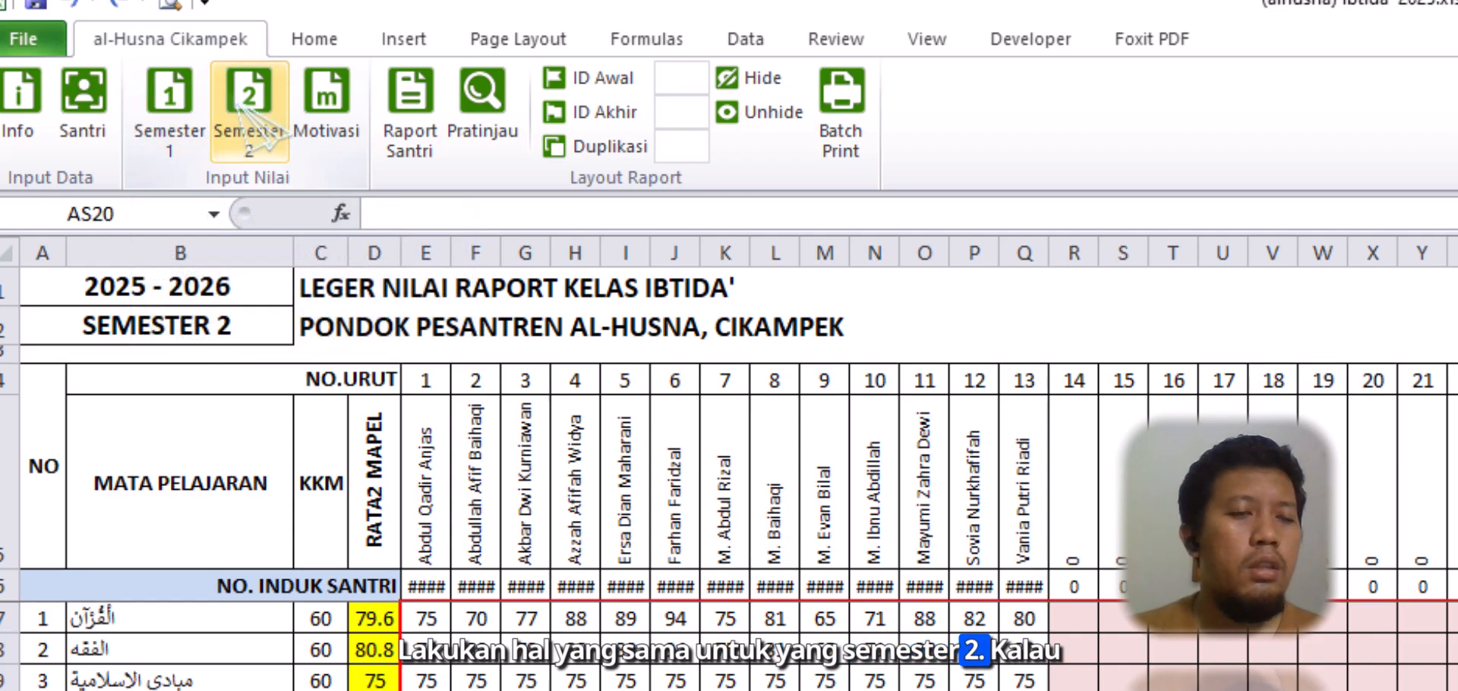
Open the class teacher's motivation sheet and review the Motivasi cells beside the student names
click(327, 120)
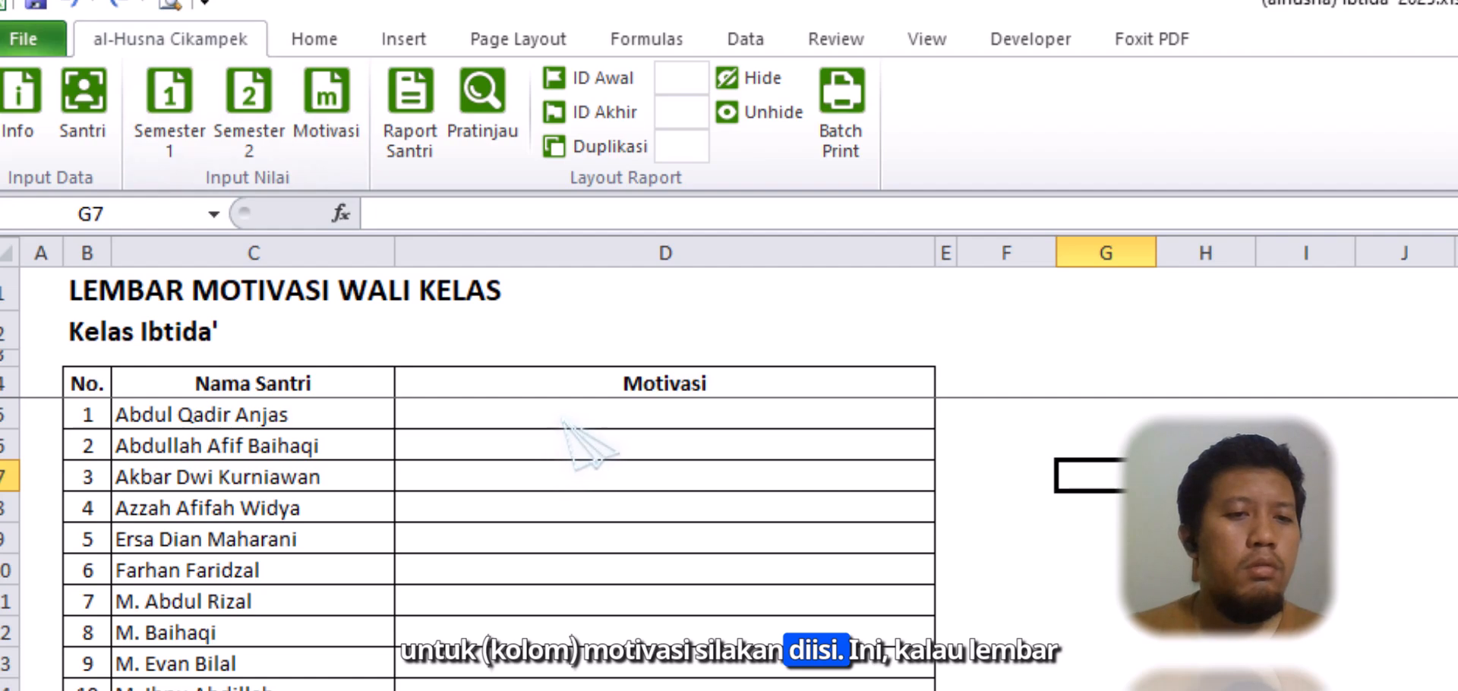
click(564, 421)
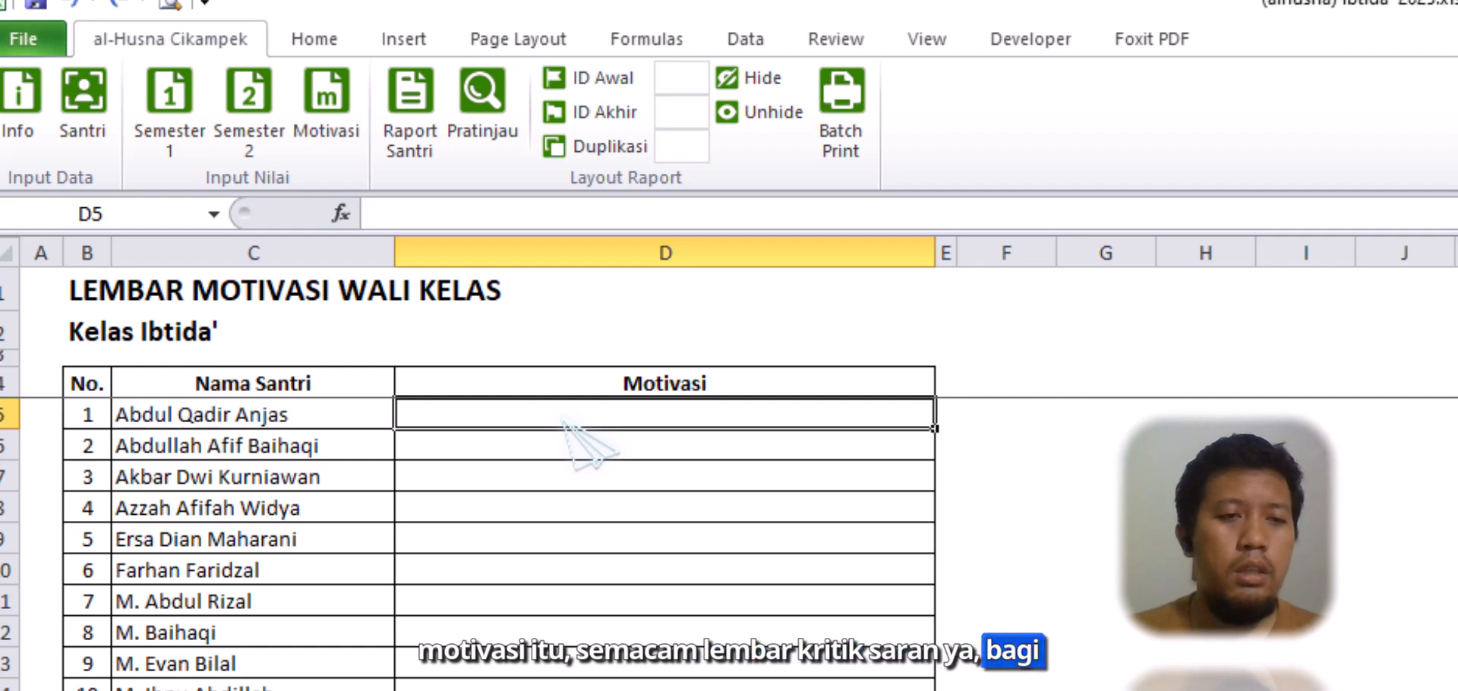
click(506, 530)
click(520, 687)
click(524, 690)
click(523, 513)
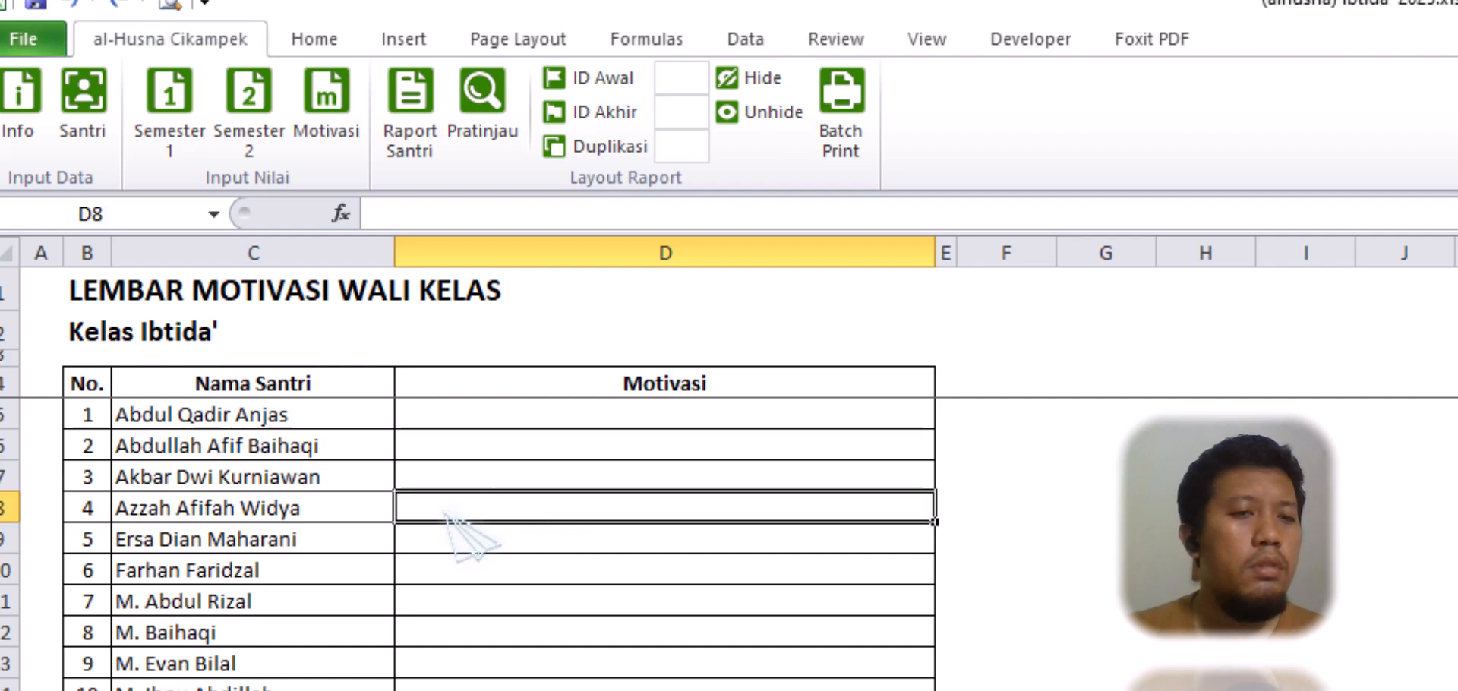
Open the student report card layout and browse records 1 to 4, returning to record 1
click(414, 95)
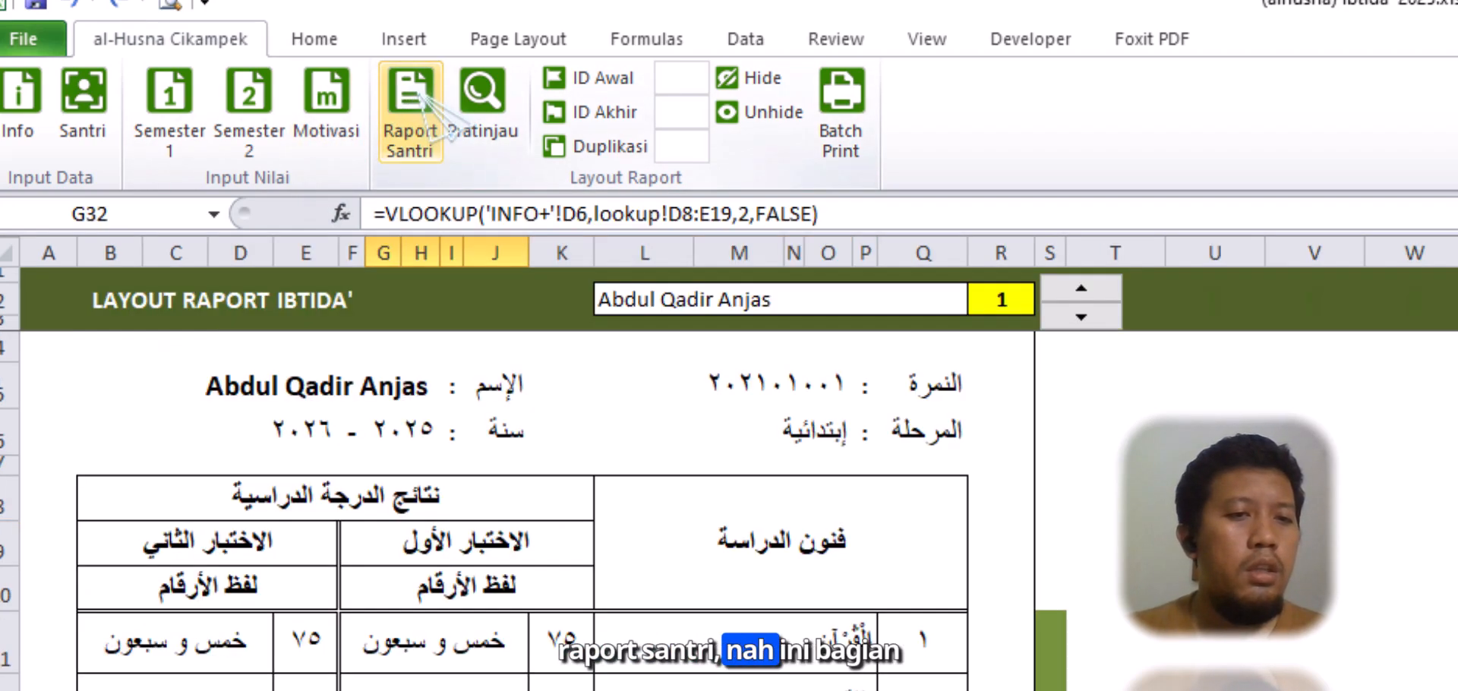
scroll(531, 508, down, 3)
scroll(531, 509, up, 3)
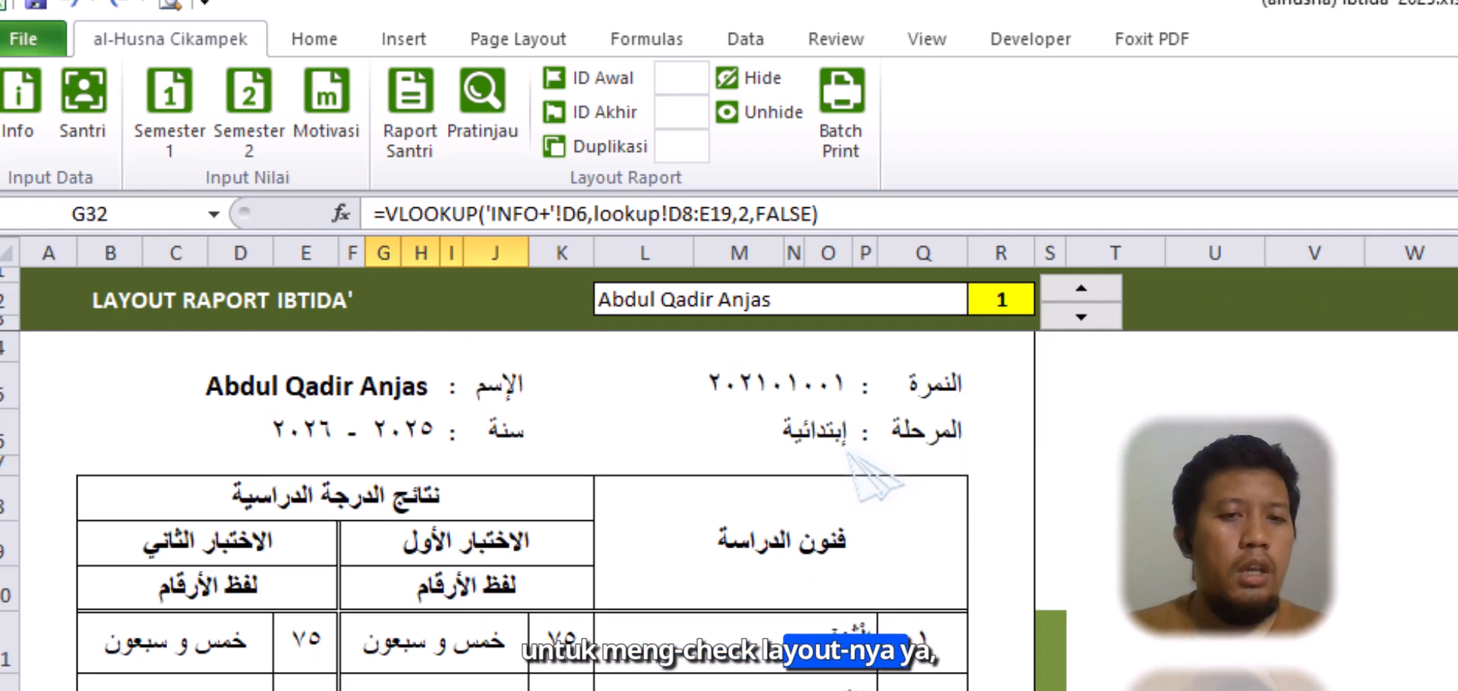
click(1078, 290)
click(1078, 290)
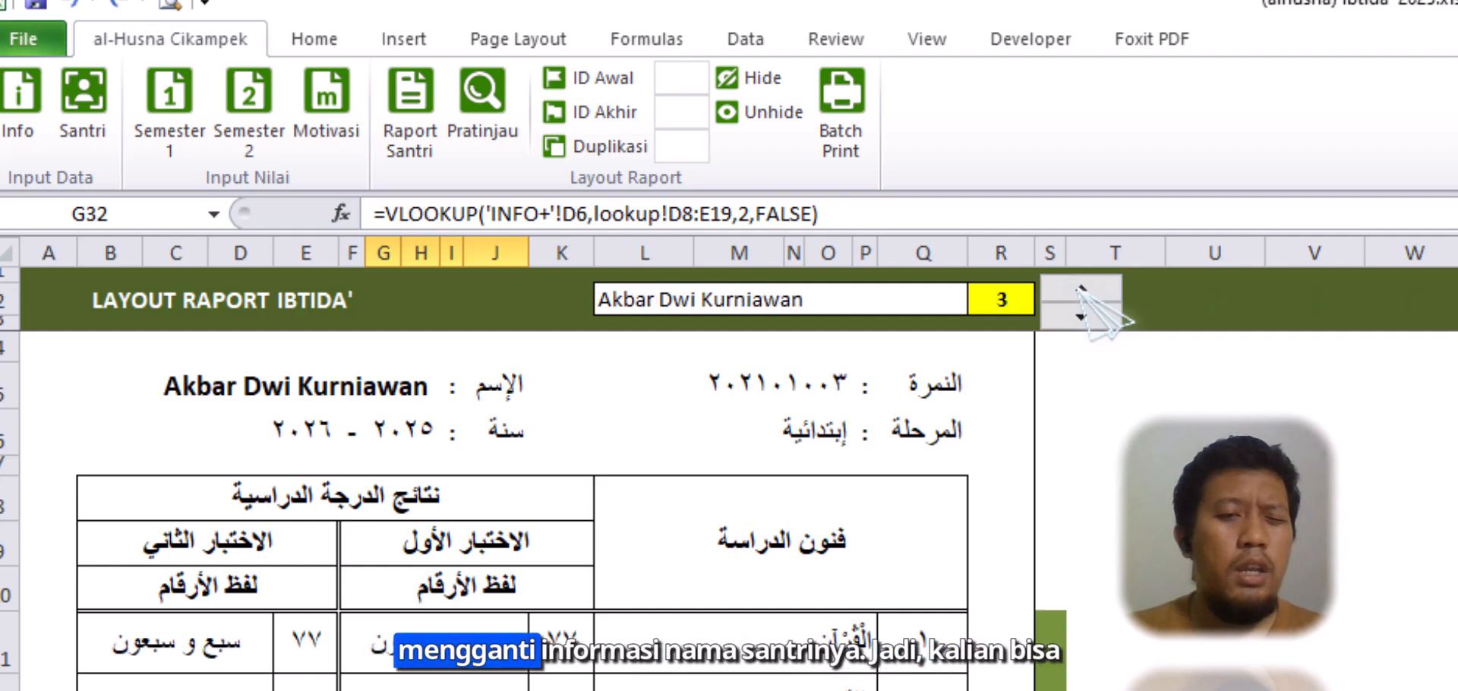
click(1079, 288)
click(1079, 316)
click(1083, 290)
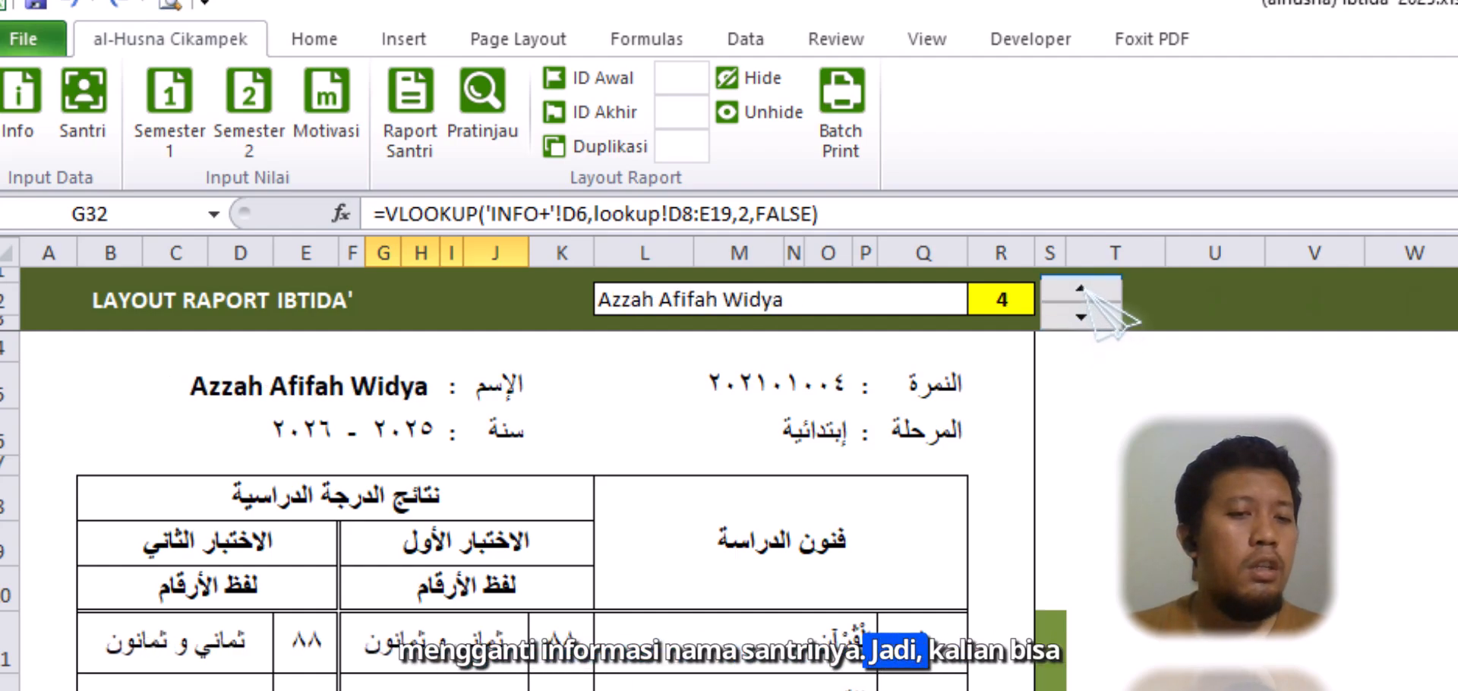
click(1080, 316)
click(1080, 316)
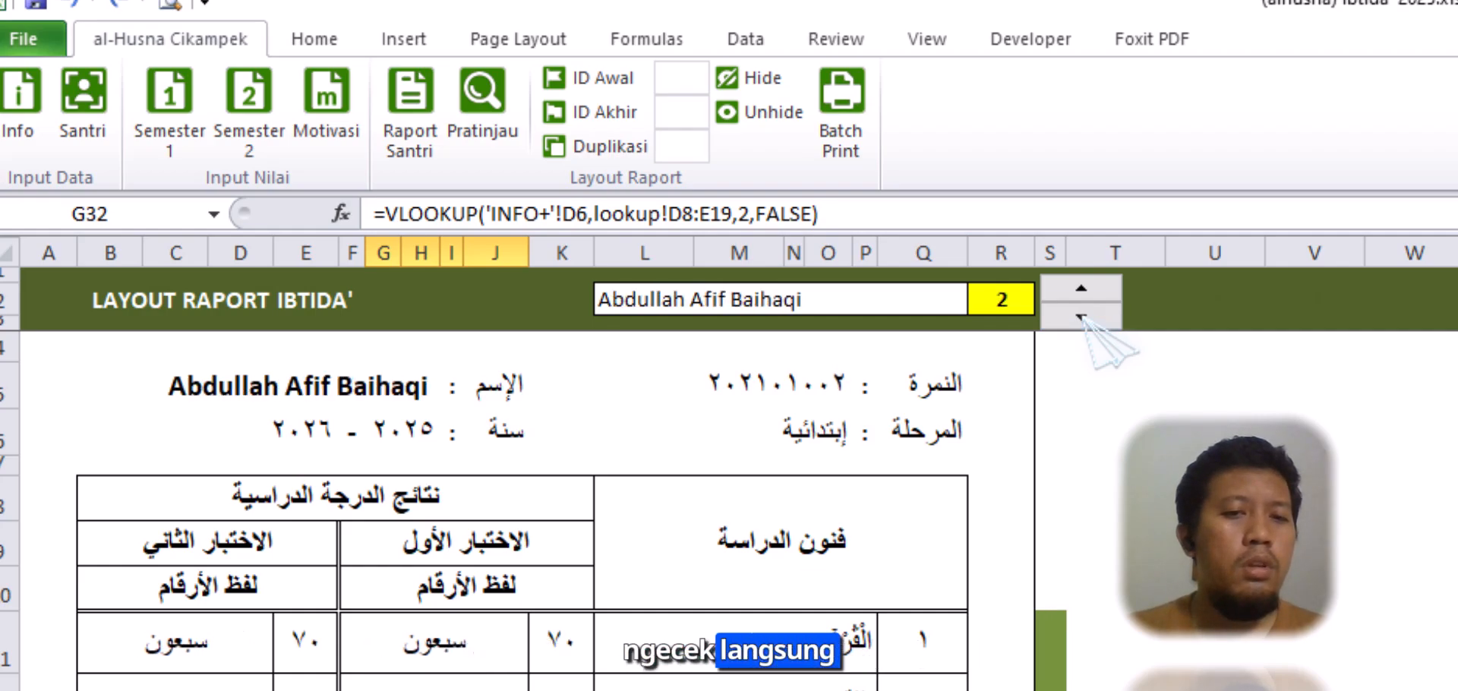
click(1079, 316)
Examine the first student's grade table, including the formulas behind the spelled-out and numeric Semester 1 grades
scroll(927, 504, down, 5)
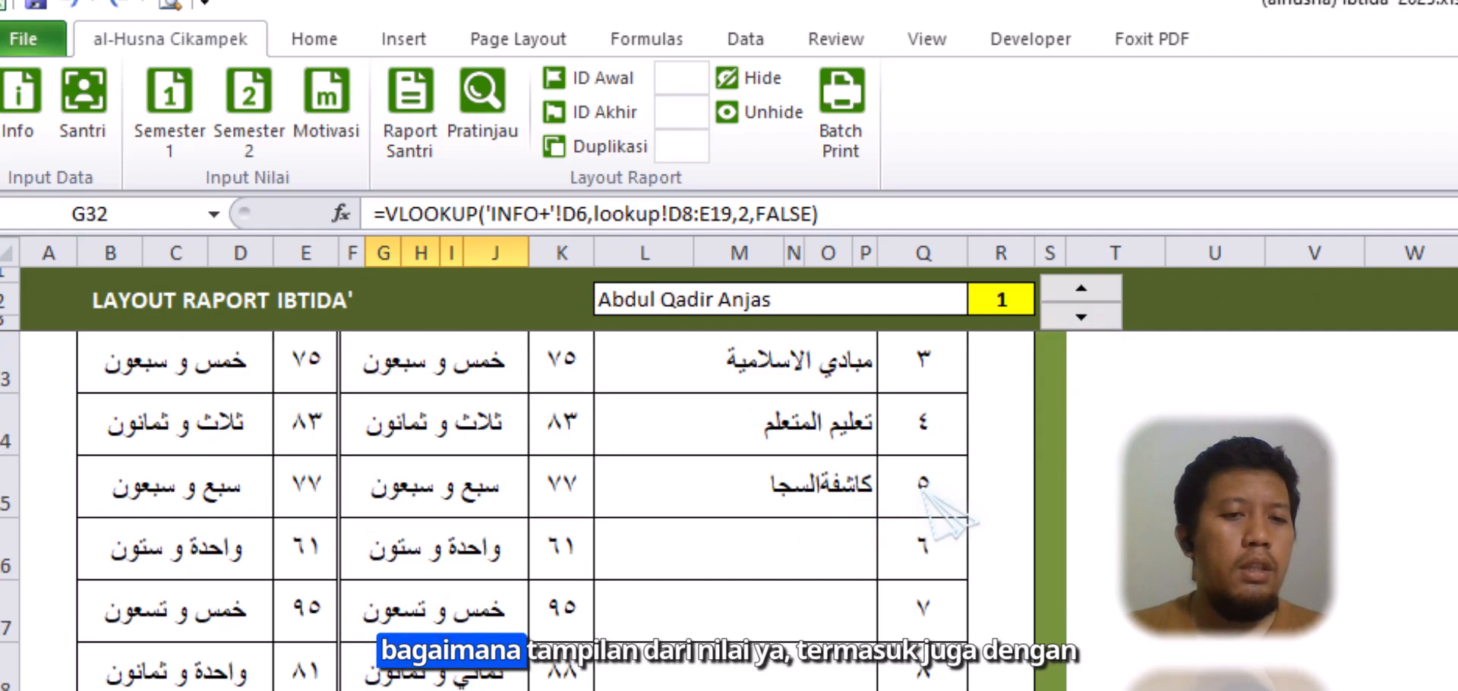
scroll(922, 490, up, 5)
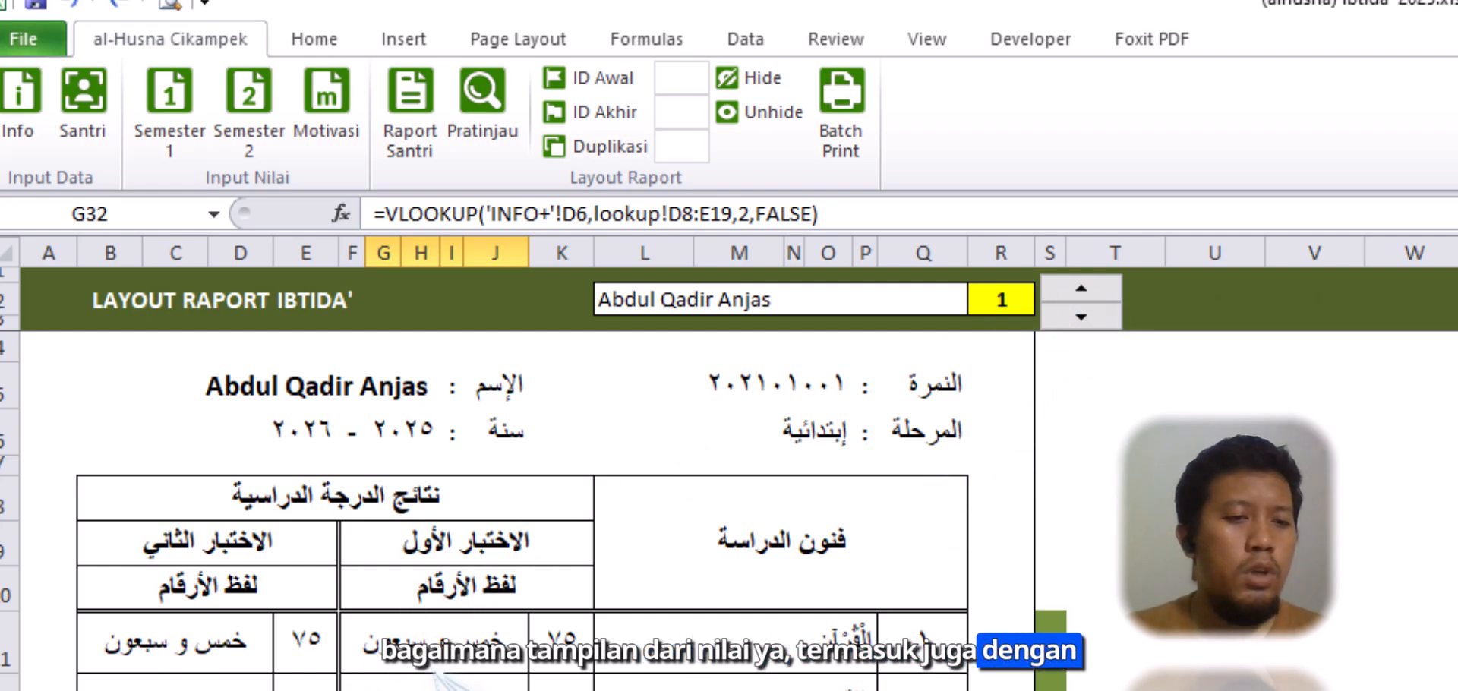
click(520, 666)
key(Down)
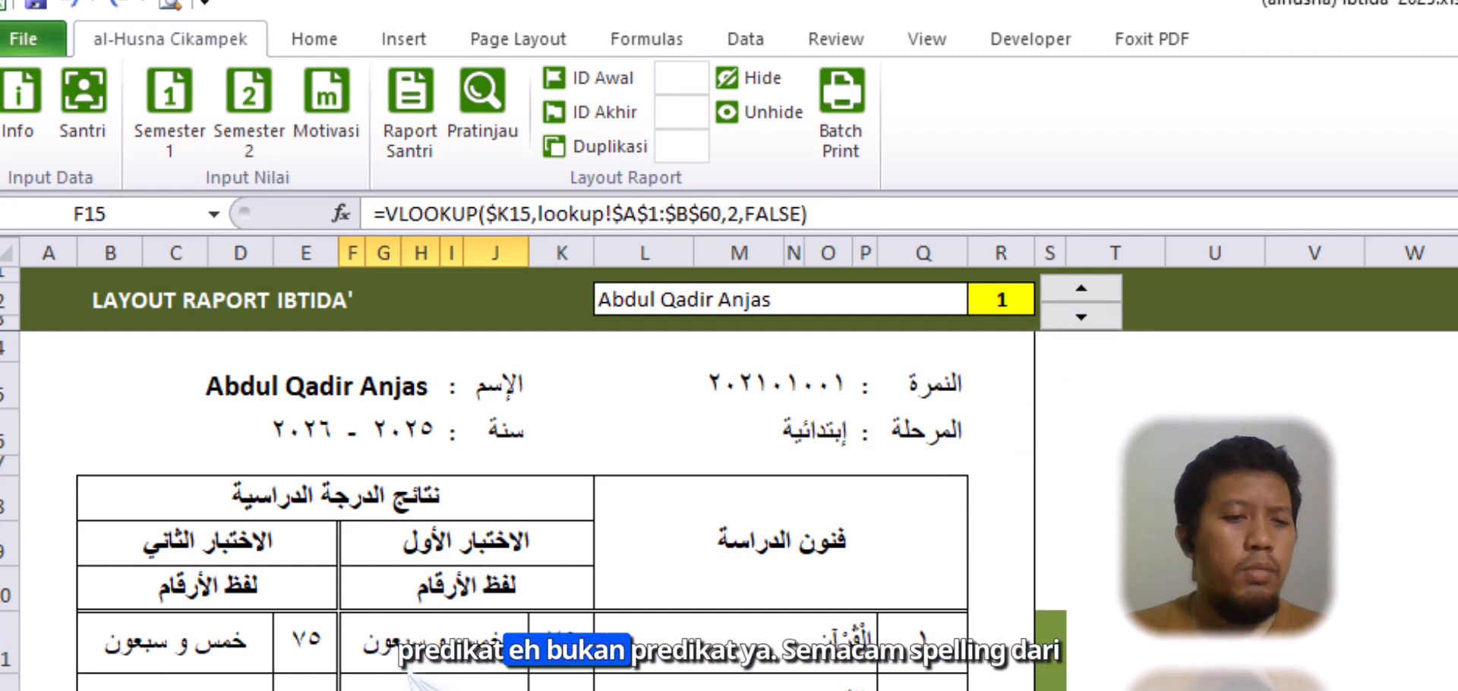
click(442, 661)
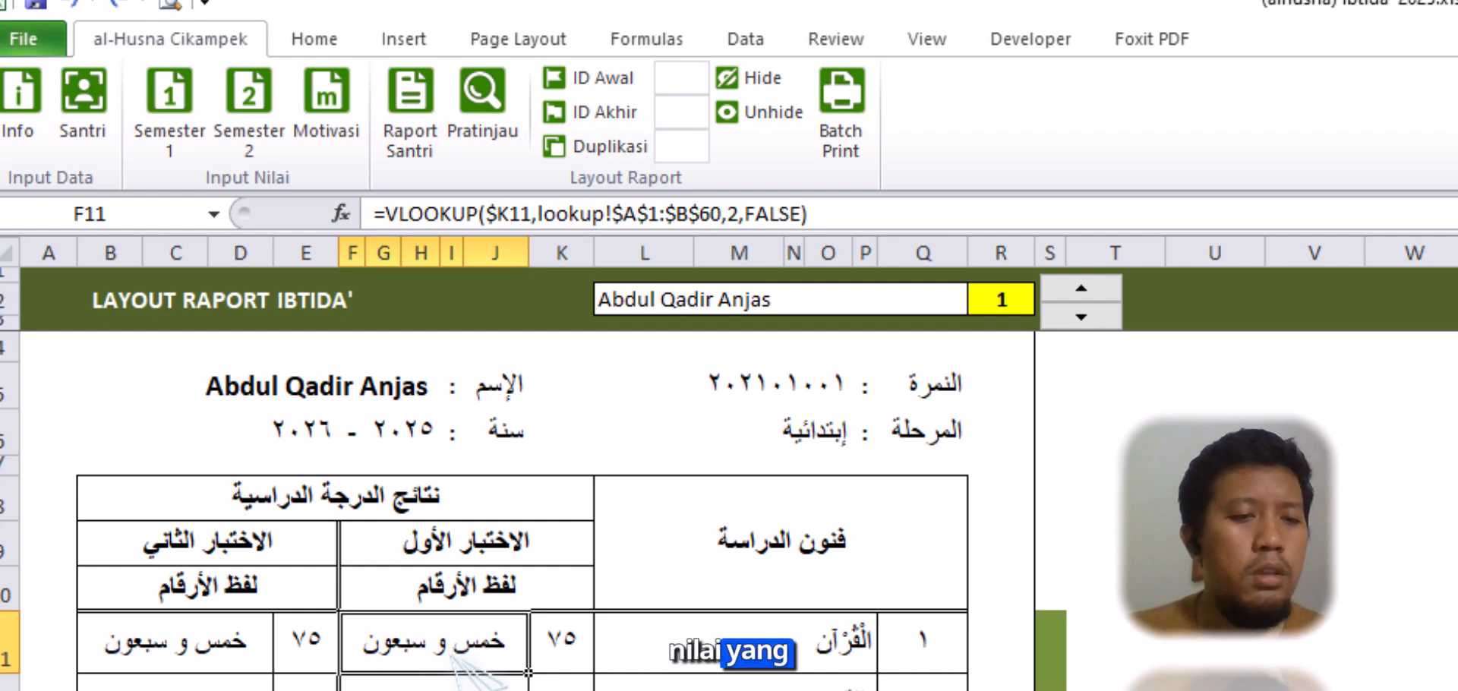
click(569, 640)
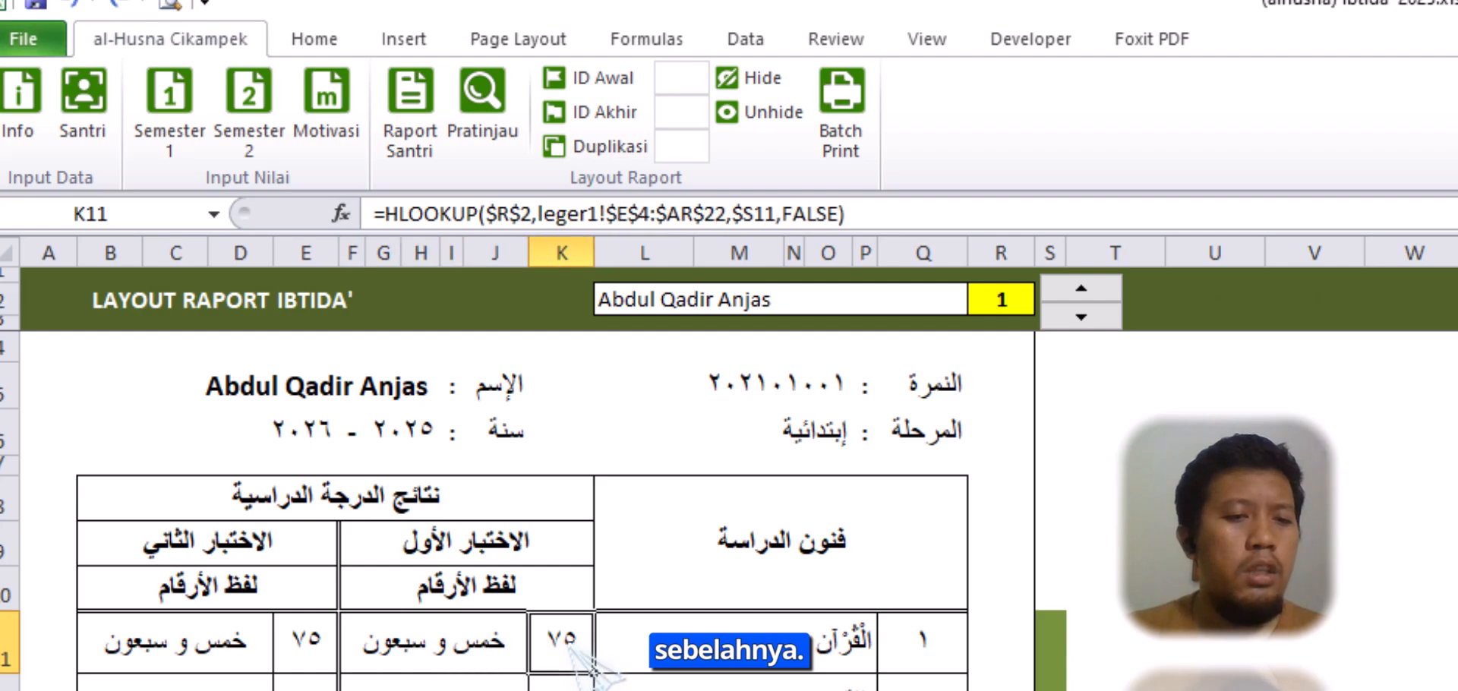
Browse several students forward in the report card layout and return to the first record
click(1081, 289)
click(1081, 289)
click(1081, 289)
click(1081, 290)
click(1081, 316)
click(1081, 316)
click(1081, 317)
click(1081, 316)
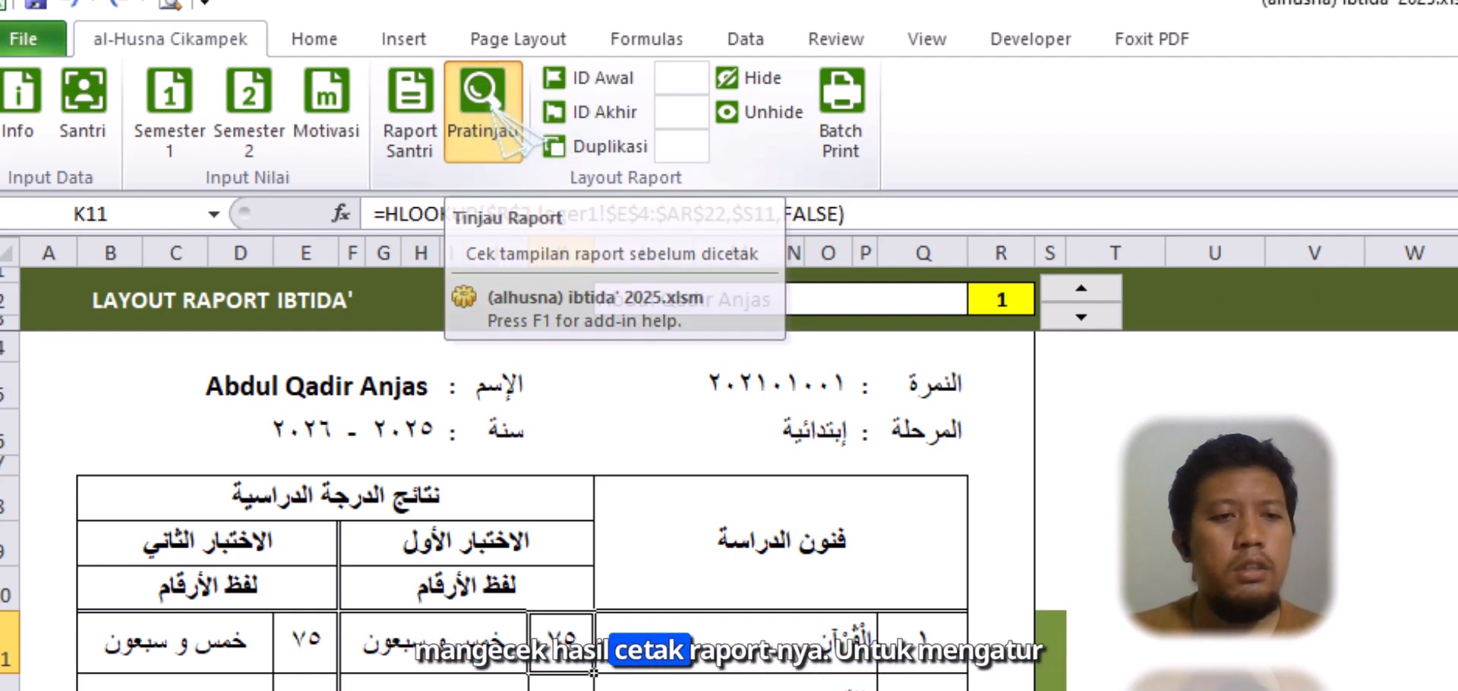
Preview the first student's report card for printing, zoom in and review the page from header to signatures
click(494, 110)
click(1334, 416)
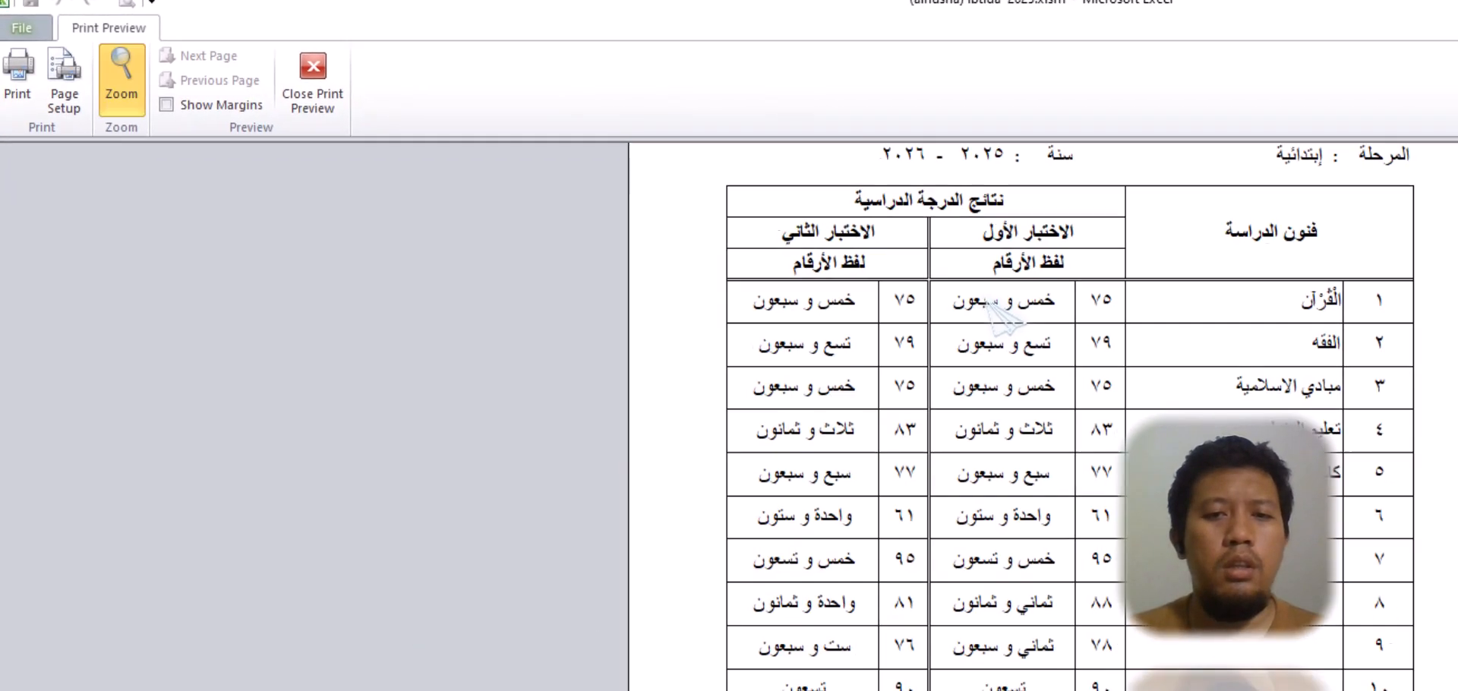
scroll(1334, 418, up, 5)
scroll(1334, 418, down, 7)
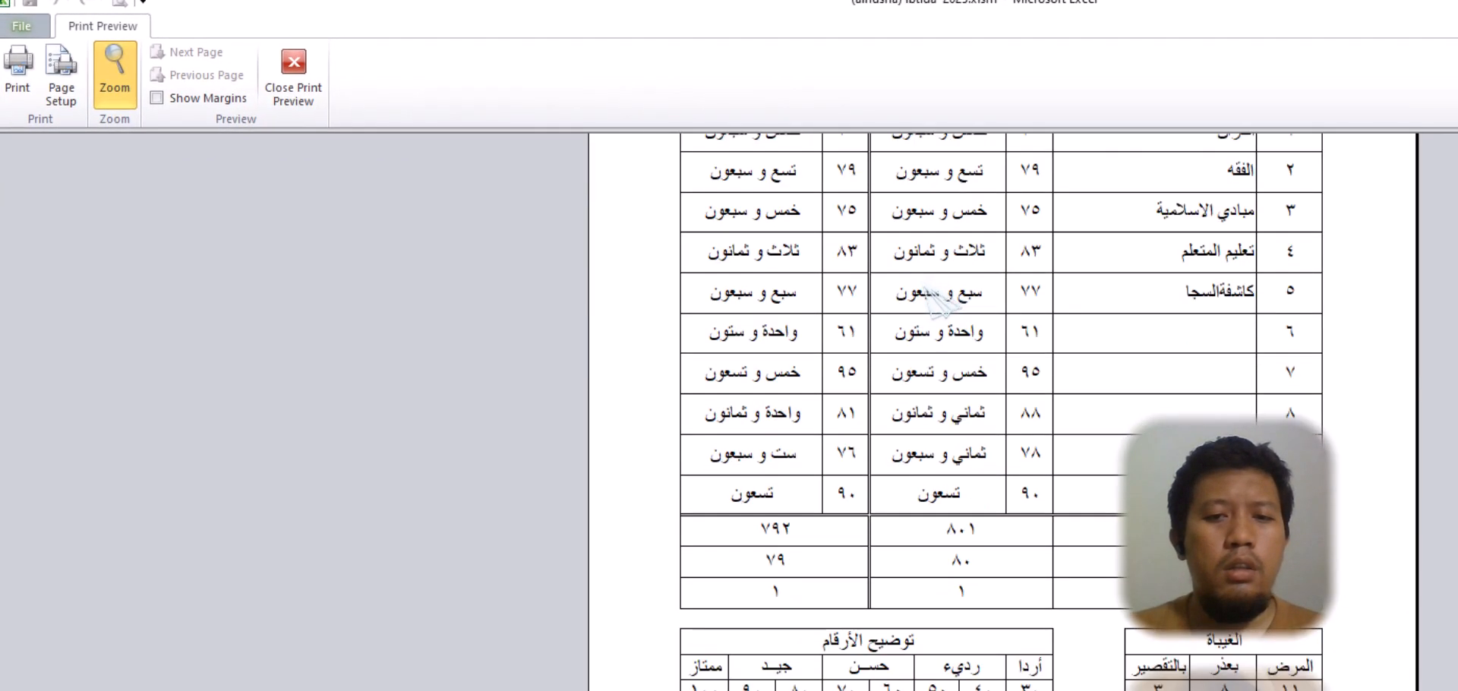
scroll(930, 296, down, 6)
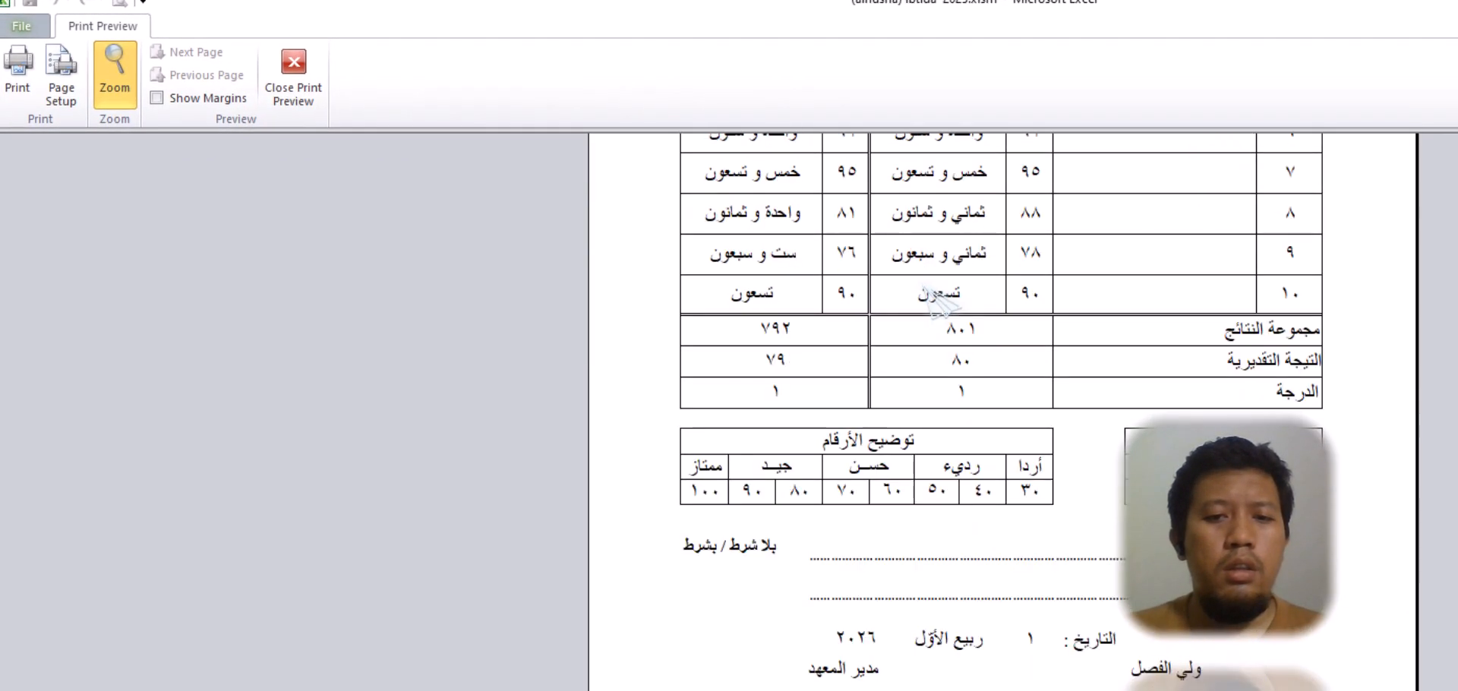
scroll(928, 304, up, 8)
scroll(930, 319, up, 3)
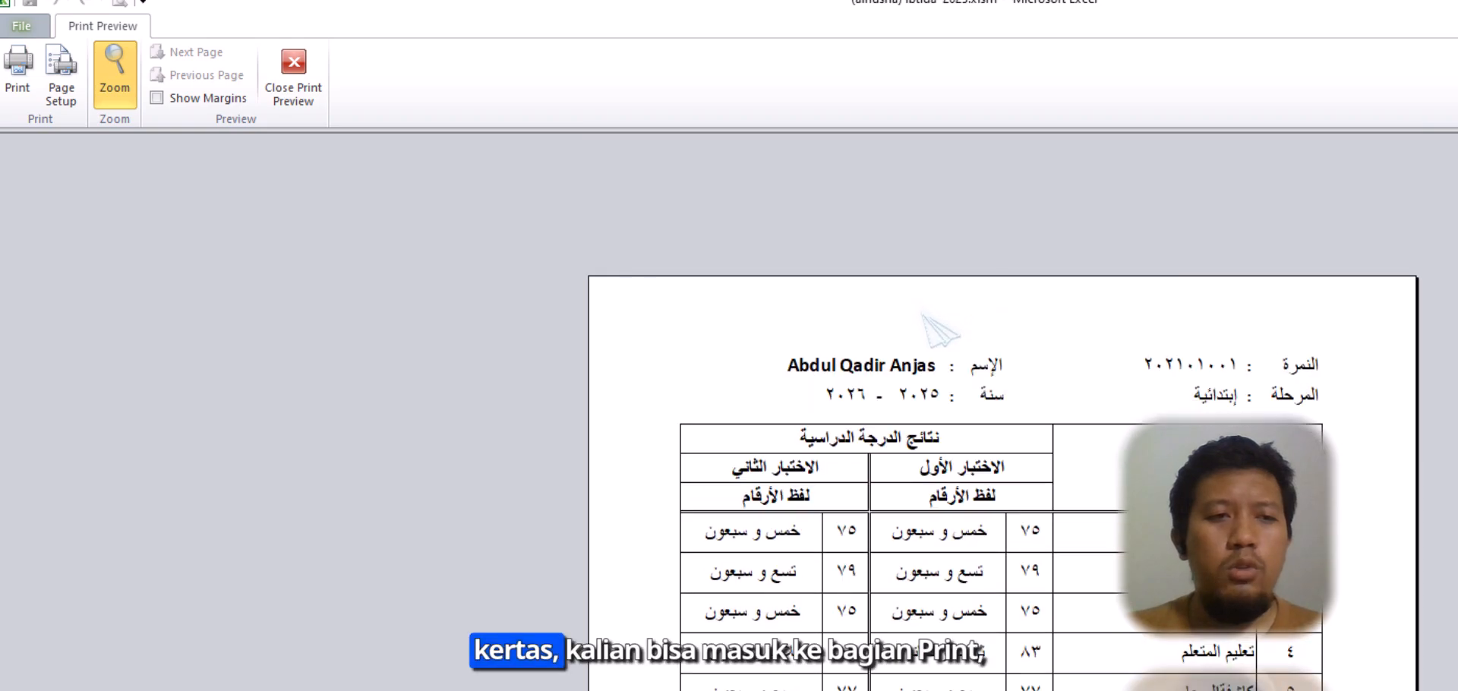
scroll(930, 327, down, 4)
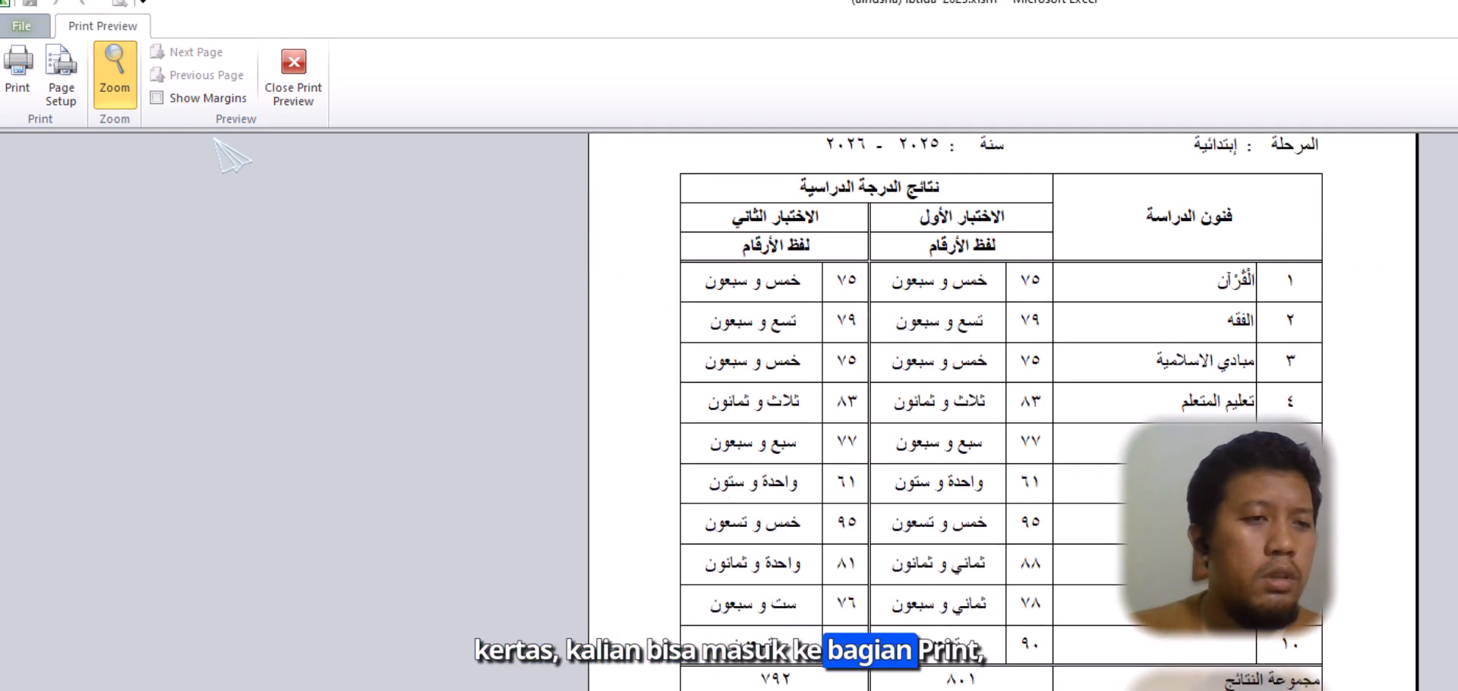
Go from the preview to the print settings and review the available printers, keeping Microsoft Print to PDF
click(31, 84)
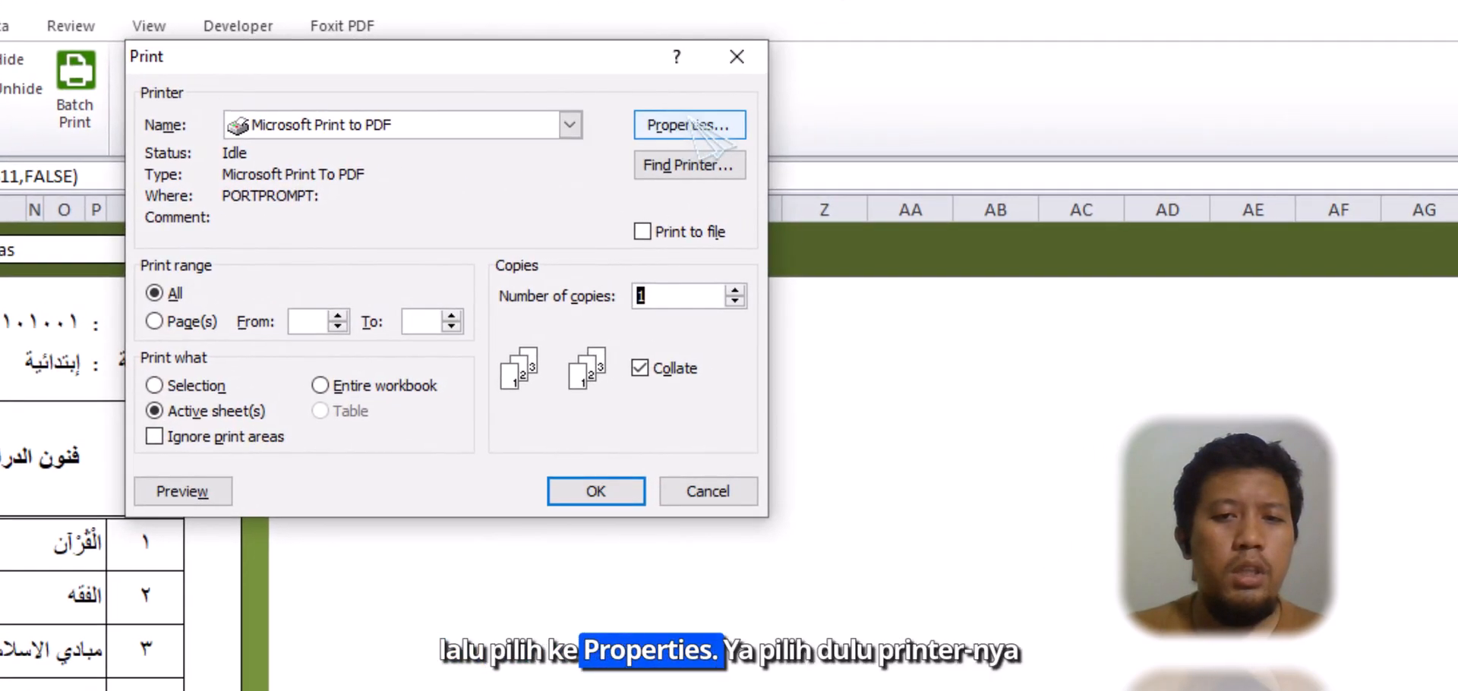
click(570, 126)
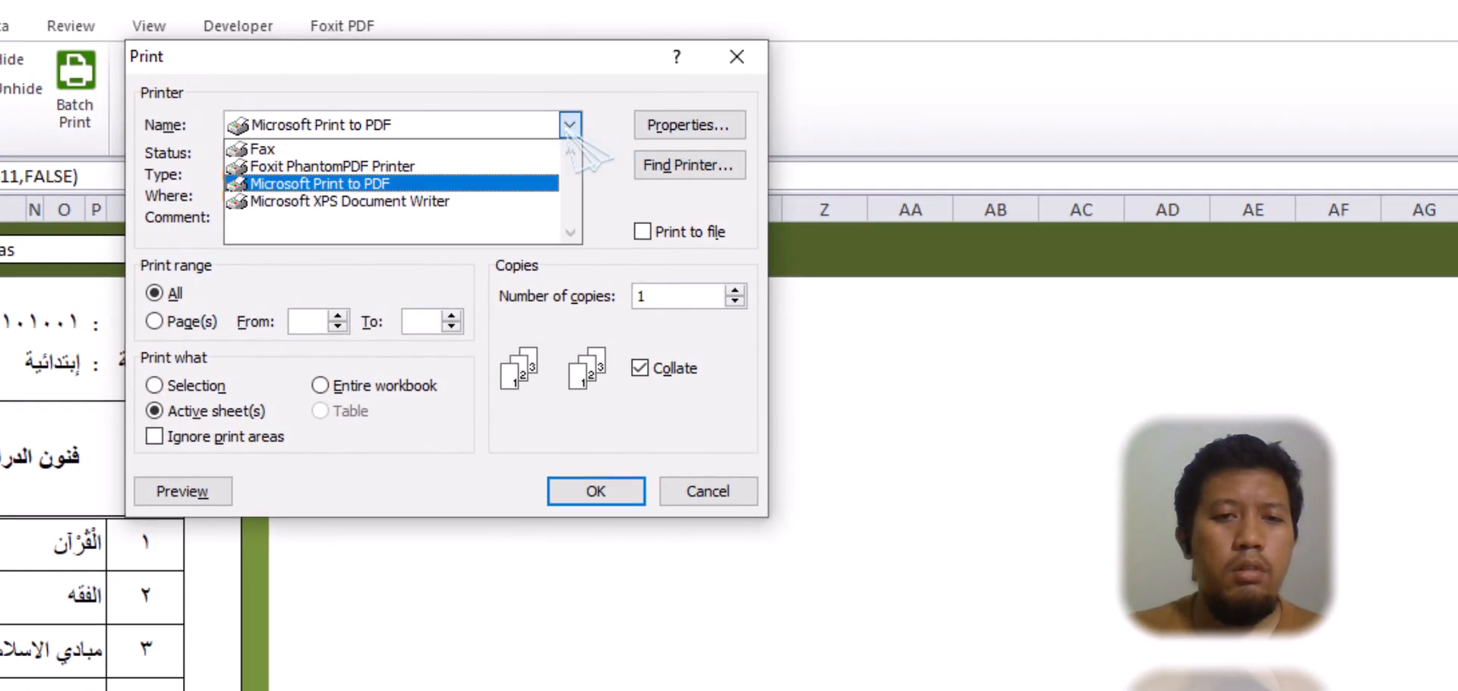
click(569, 126)
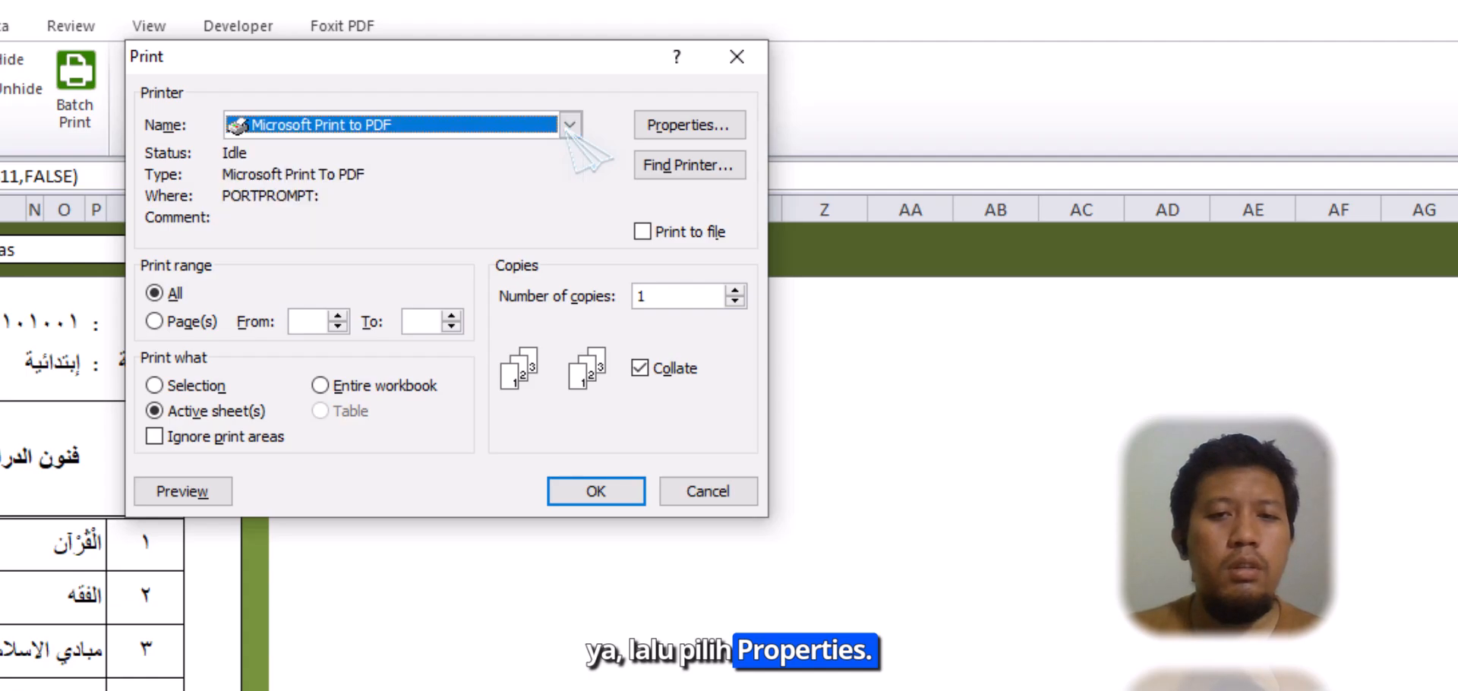
Review the paper sizes in the PDF printer's advanced options, keep A4, and close all print dialogs without printing
click(670, 126)
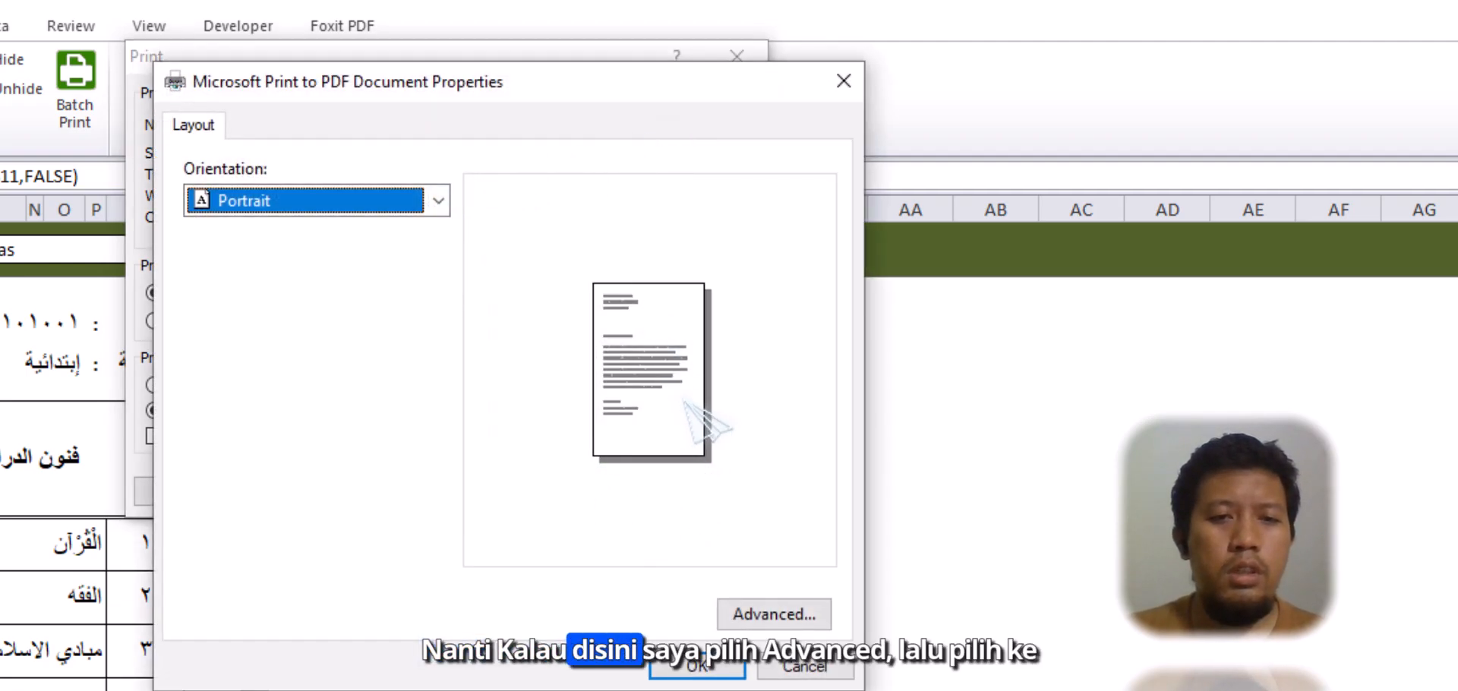
click(778, 611)
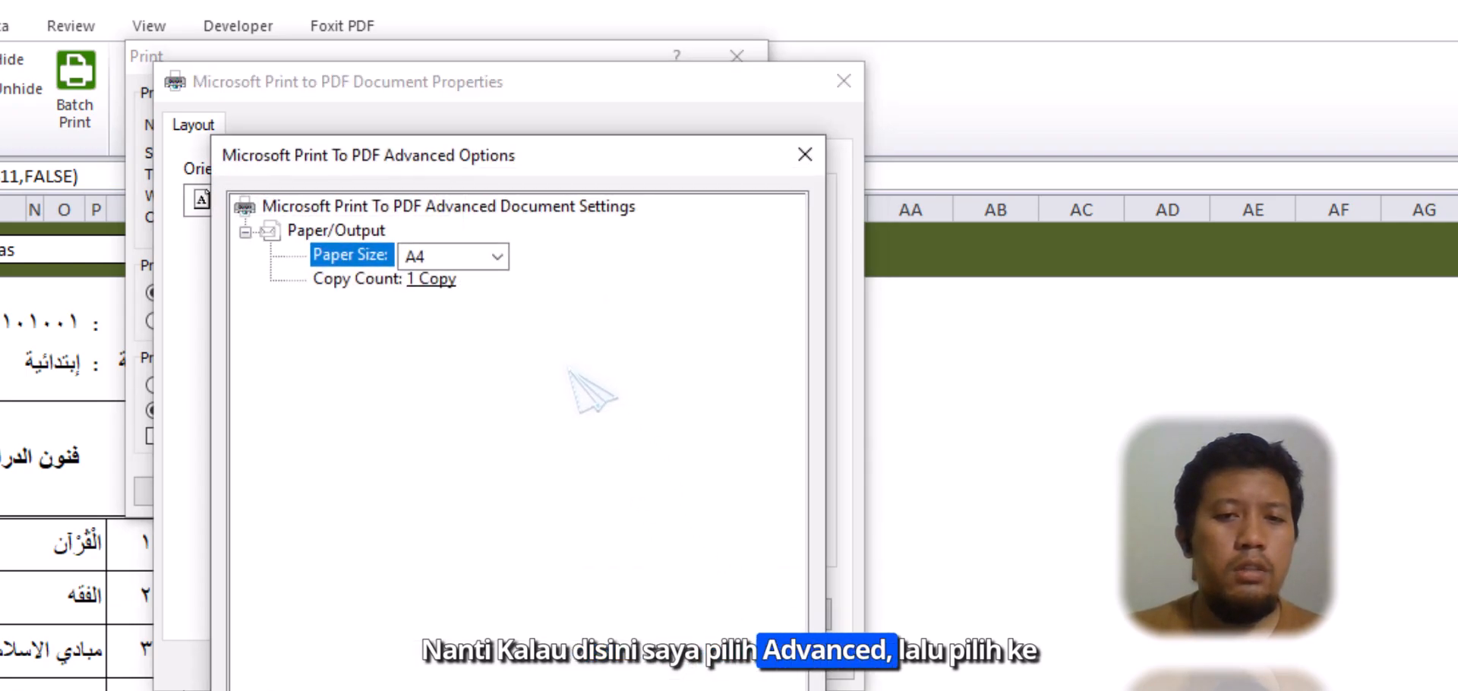
click(497, 257)
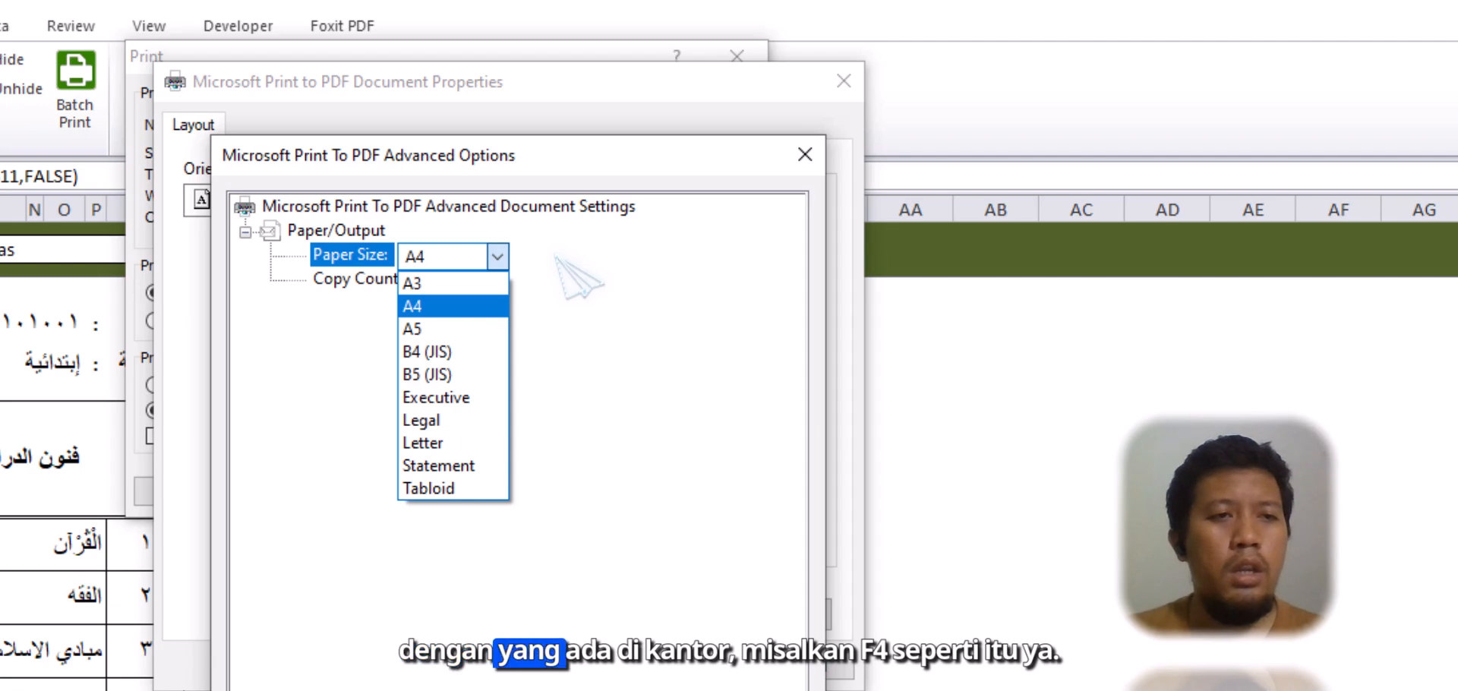
click(555, 255)
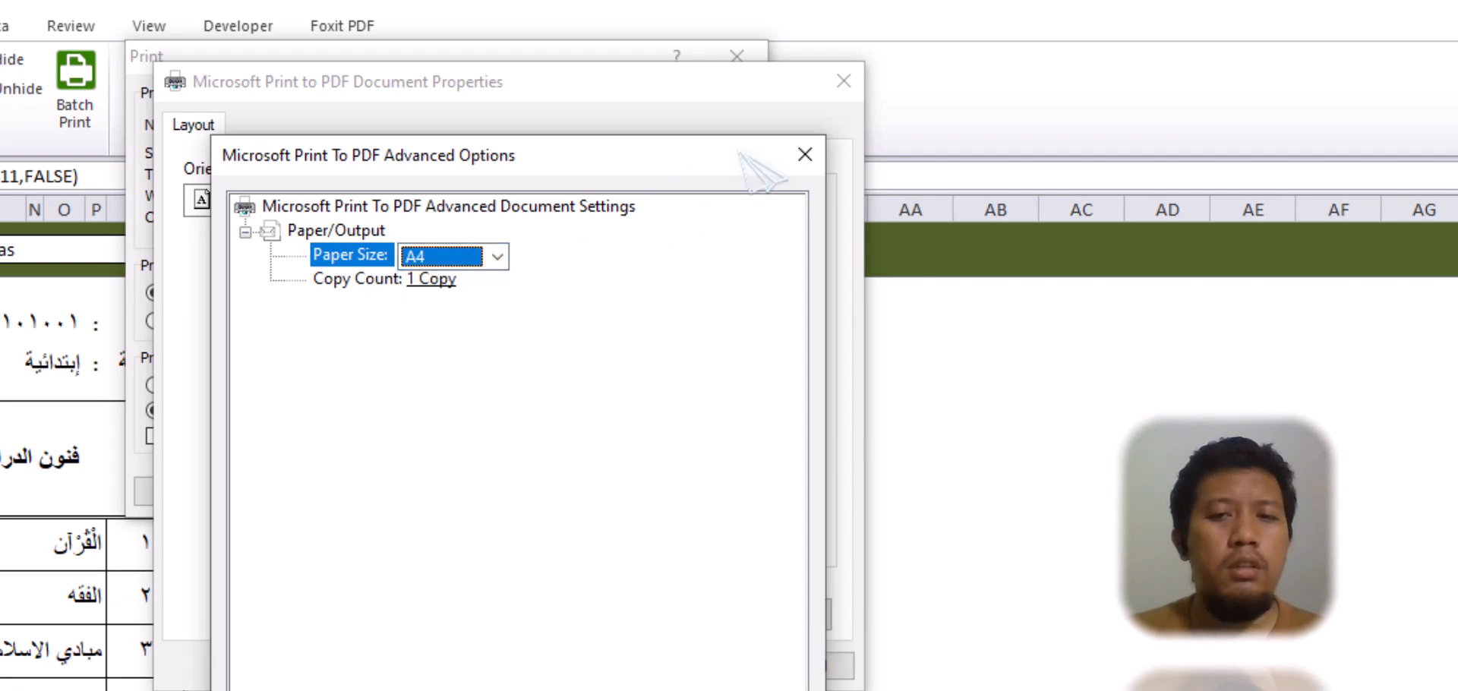
click(805, 155)
click(843, 81)
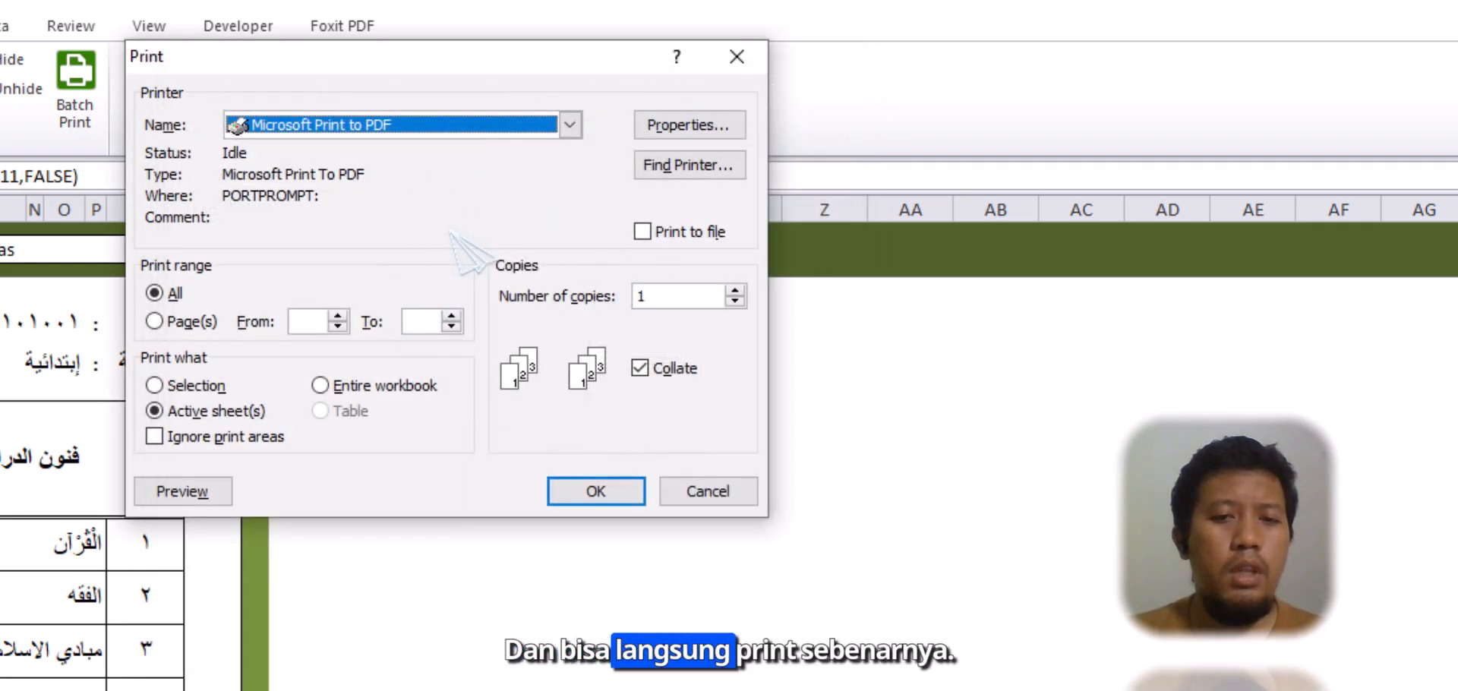
click(736, 56)
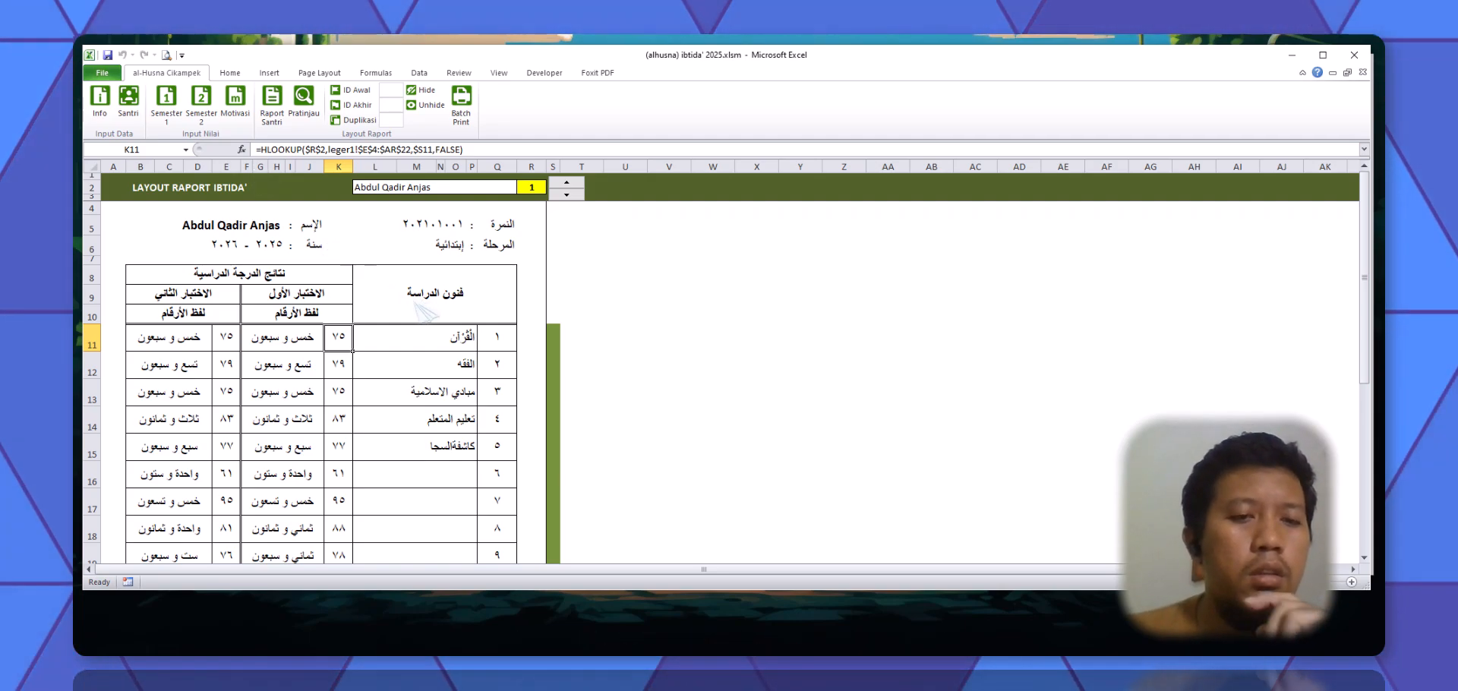
Hide the subject rows without a subject name in the report card's grade table and look over the shortened layout
scroll(389, 301, down, 2)
scroll(463, 251, up, 2)
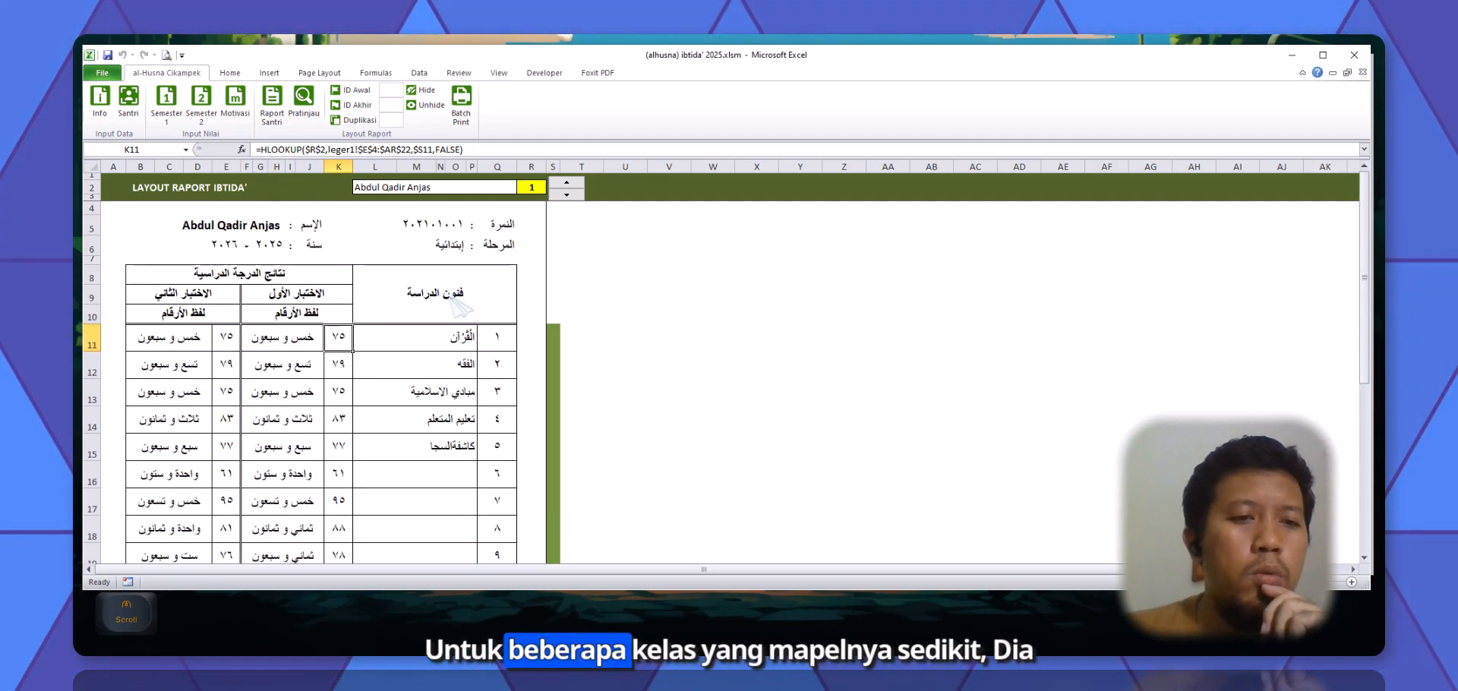
scroll(456, 303, down, 1)
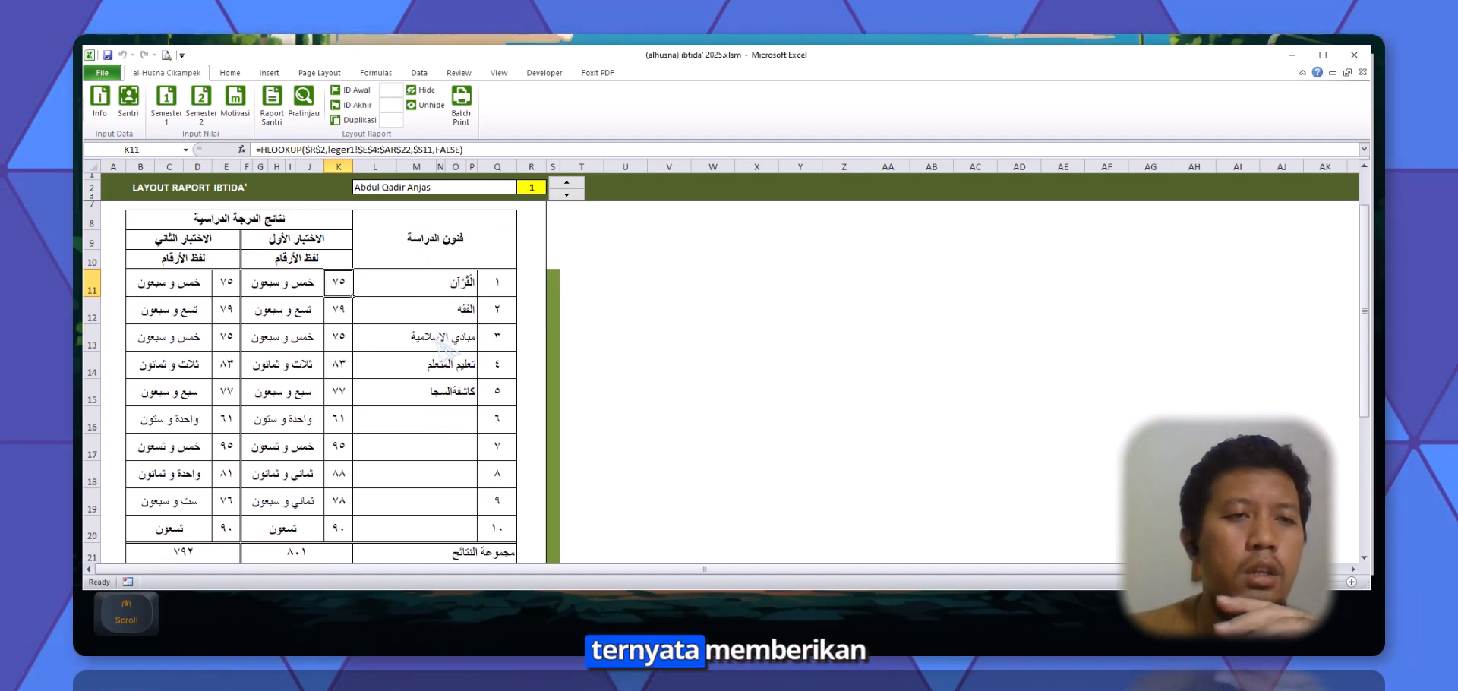
click(424, 416)
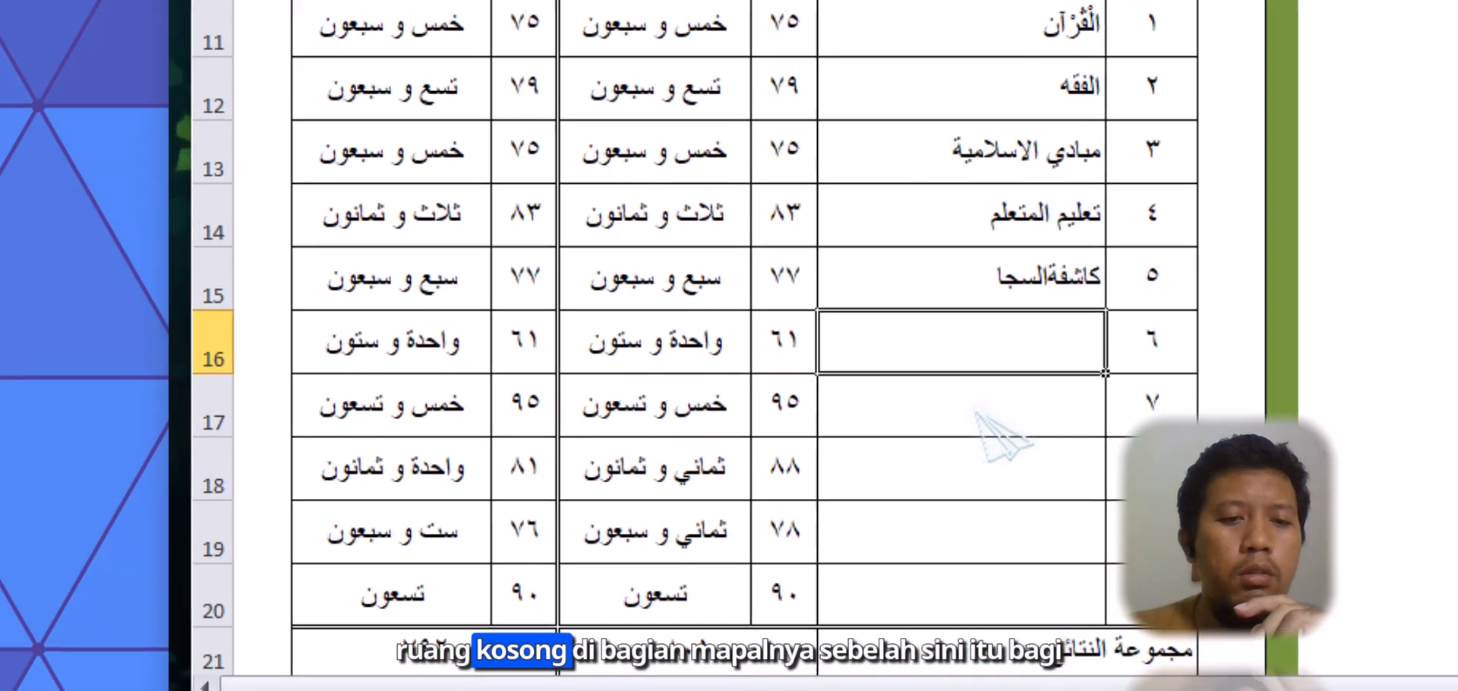
scroll(548, 459, down, 2)
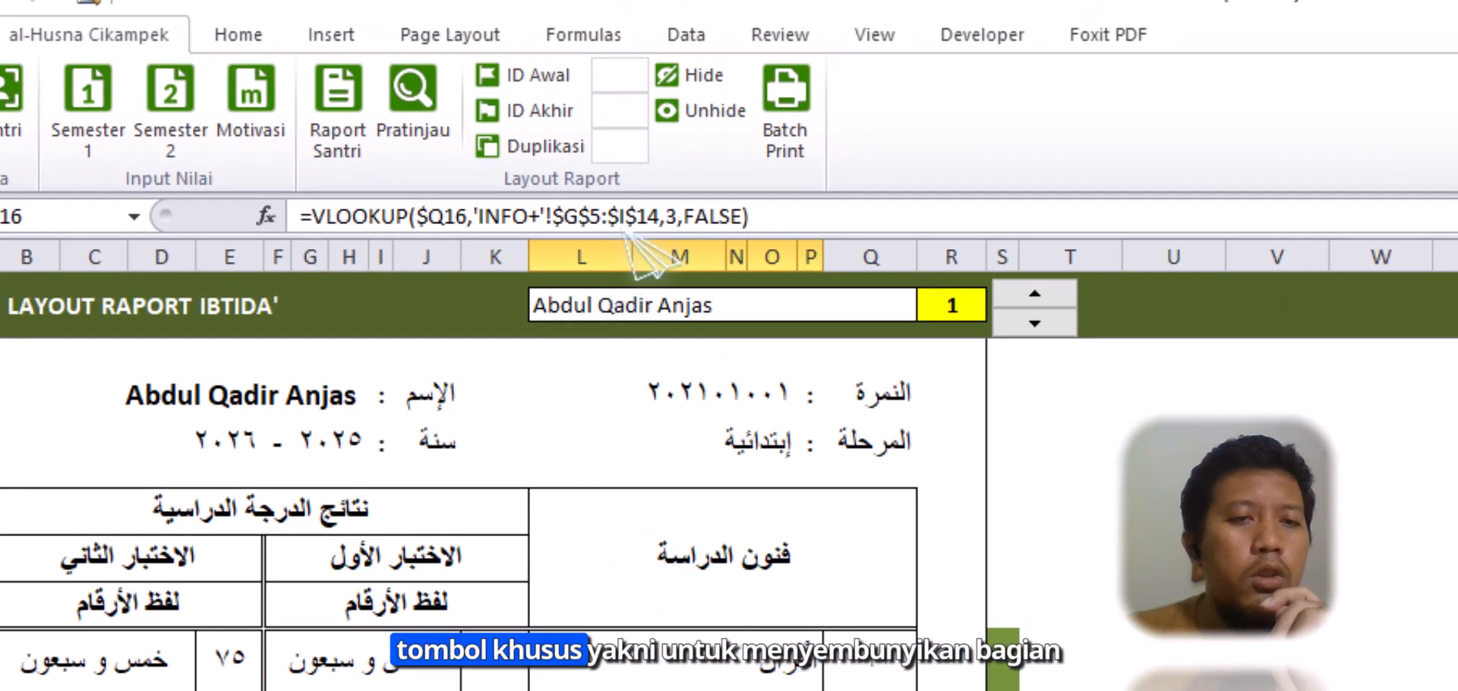
click(697, 76)
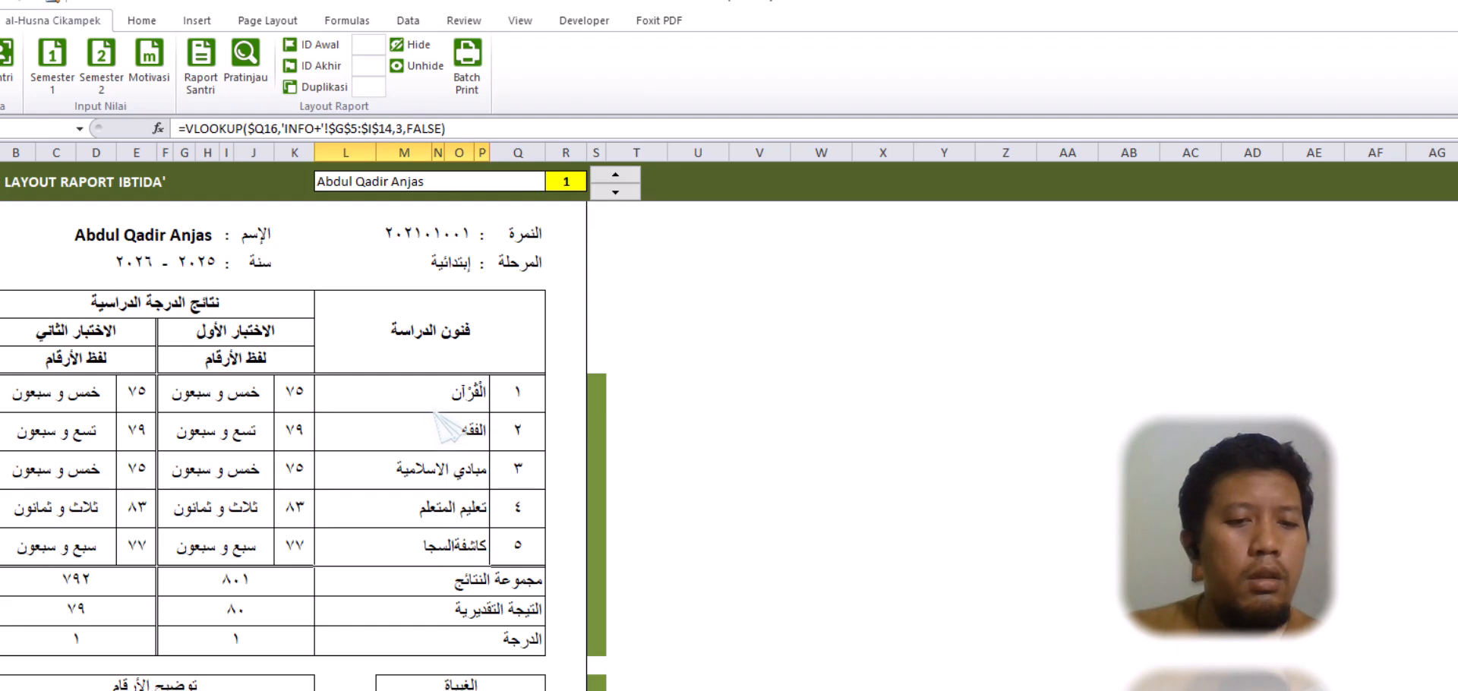
scroll(435, 414, down, 2)
scroll(436, 416, up, 2)
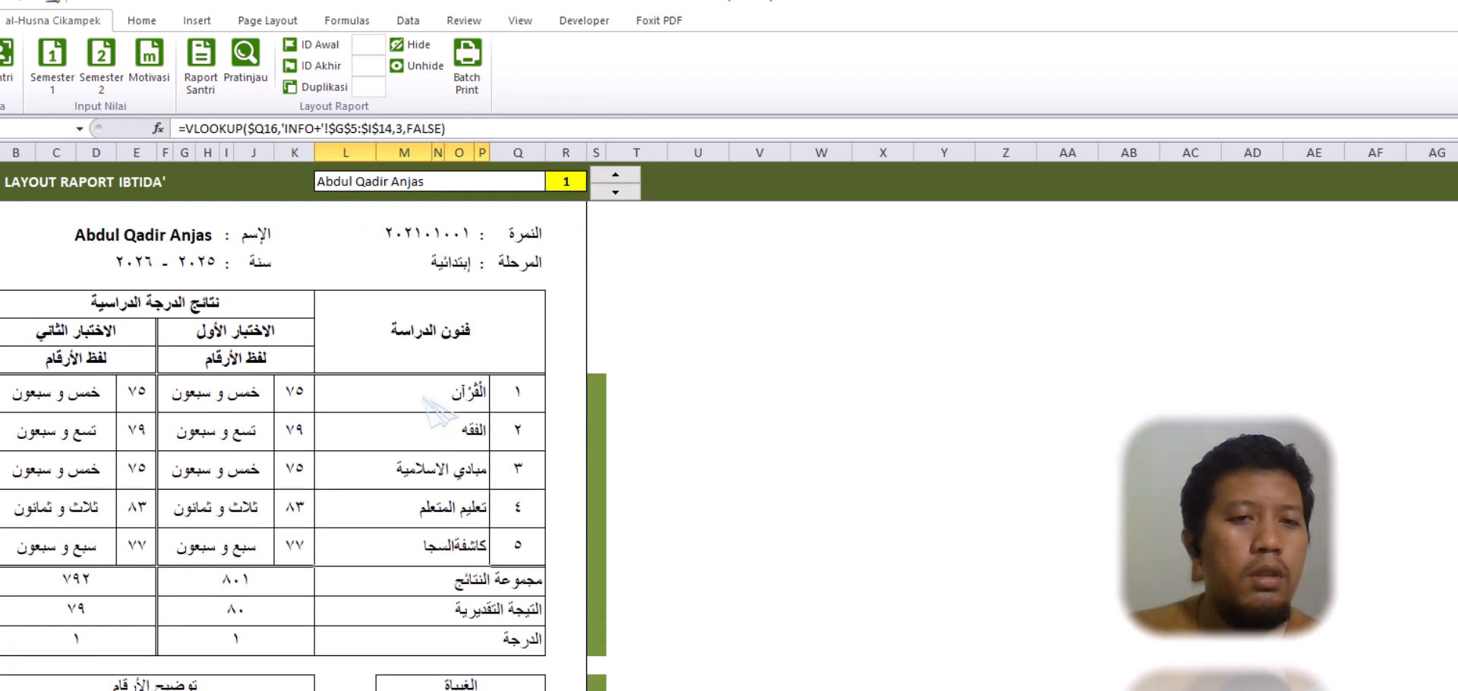
Unhide the empty subject rows 6 to 10 in the report card's grade table and look over the full table
click(423, 71)
scroll(420, 307, down, 2)
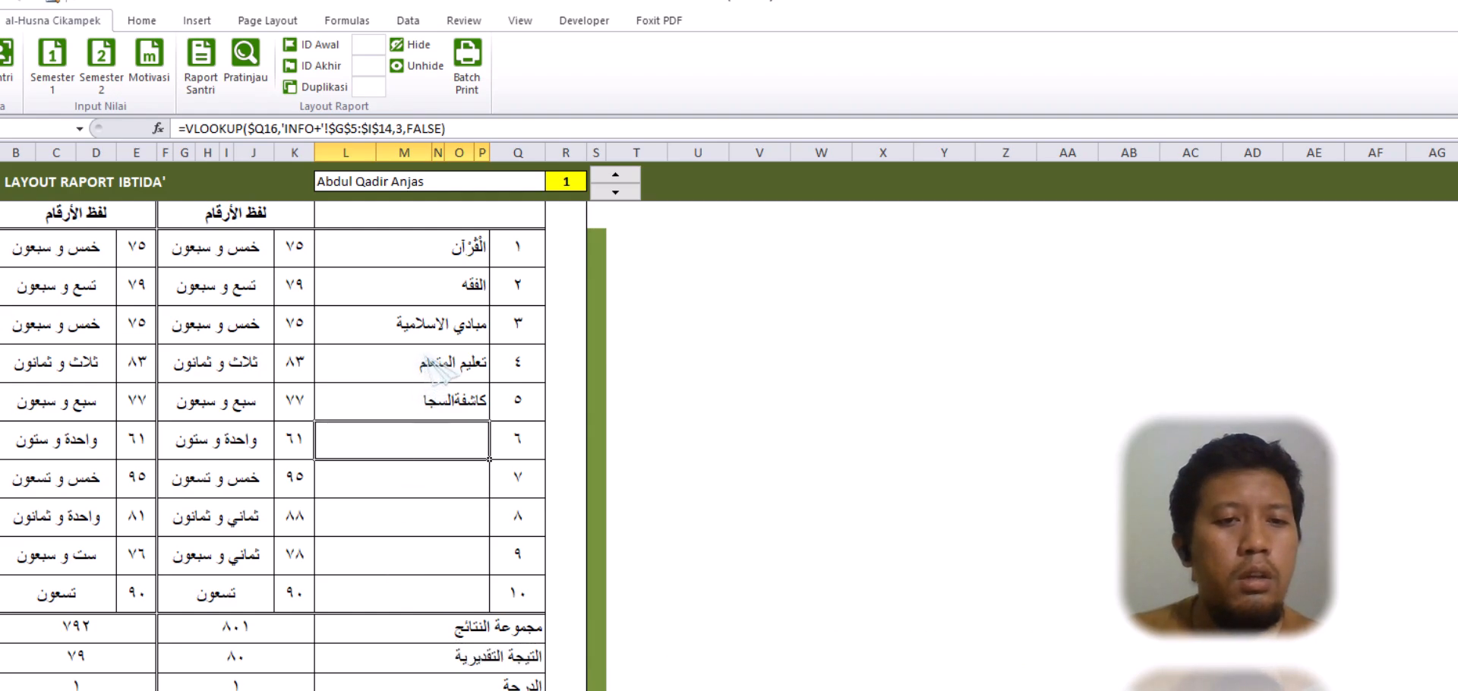
scroll(437, 369, up, 2)
scroll(441, 370, down, 1)
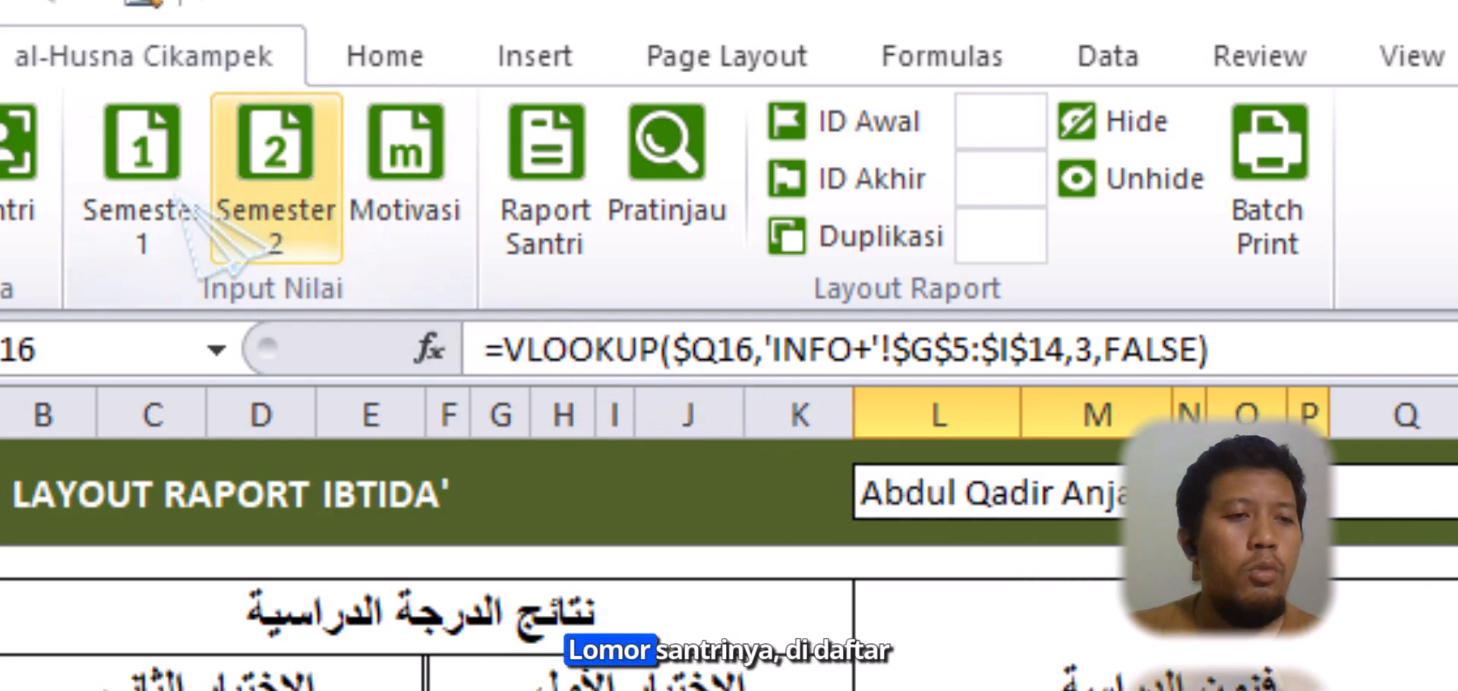
Check the list number and registration number of the first student in the Santri data sheet
click(30, 228)
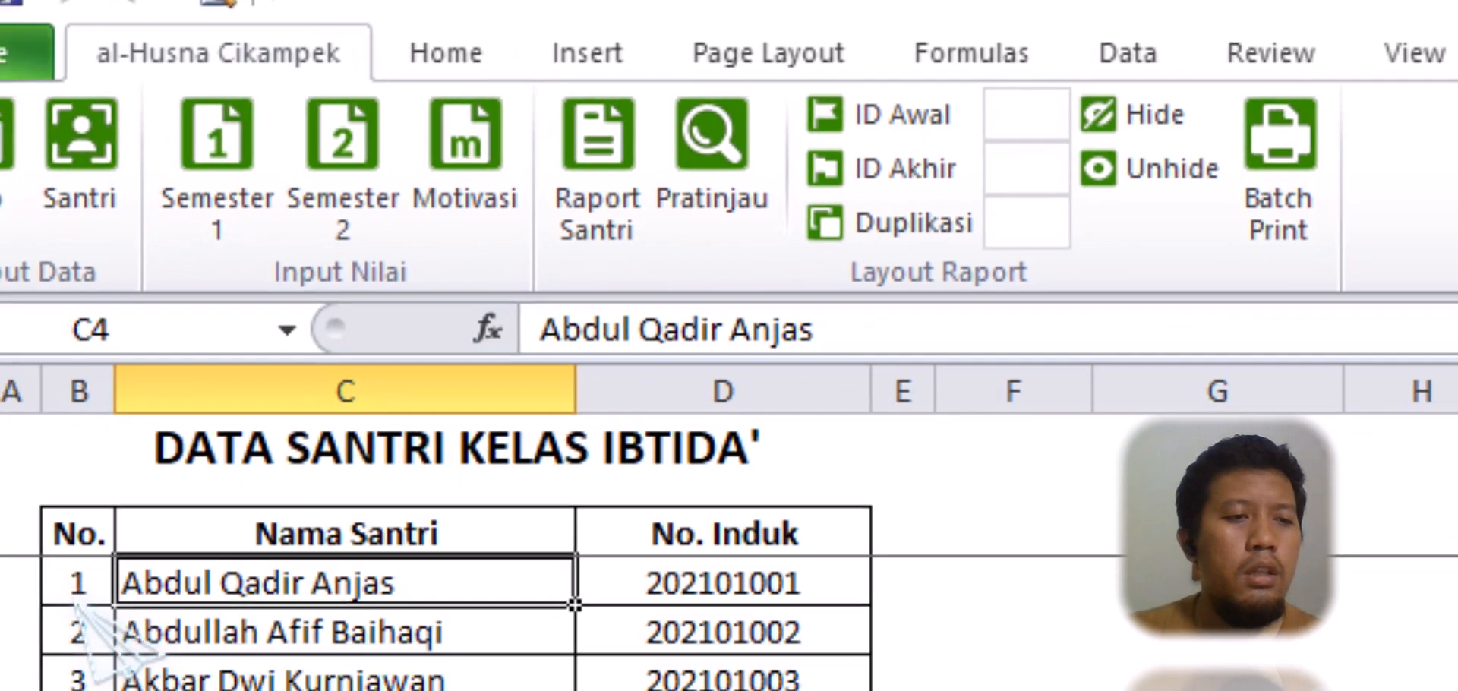
click(0, 639)
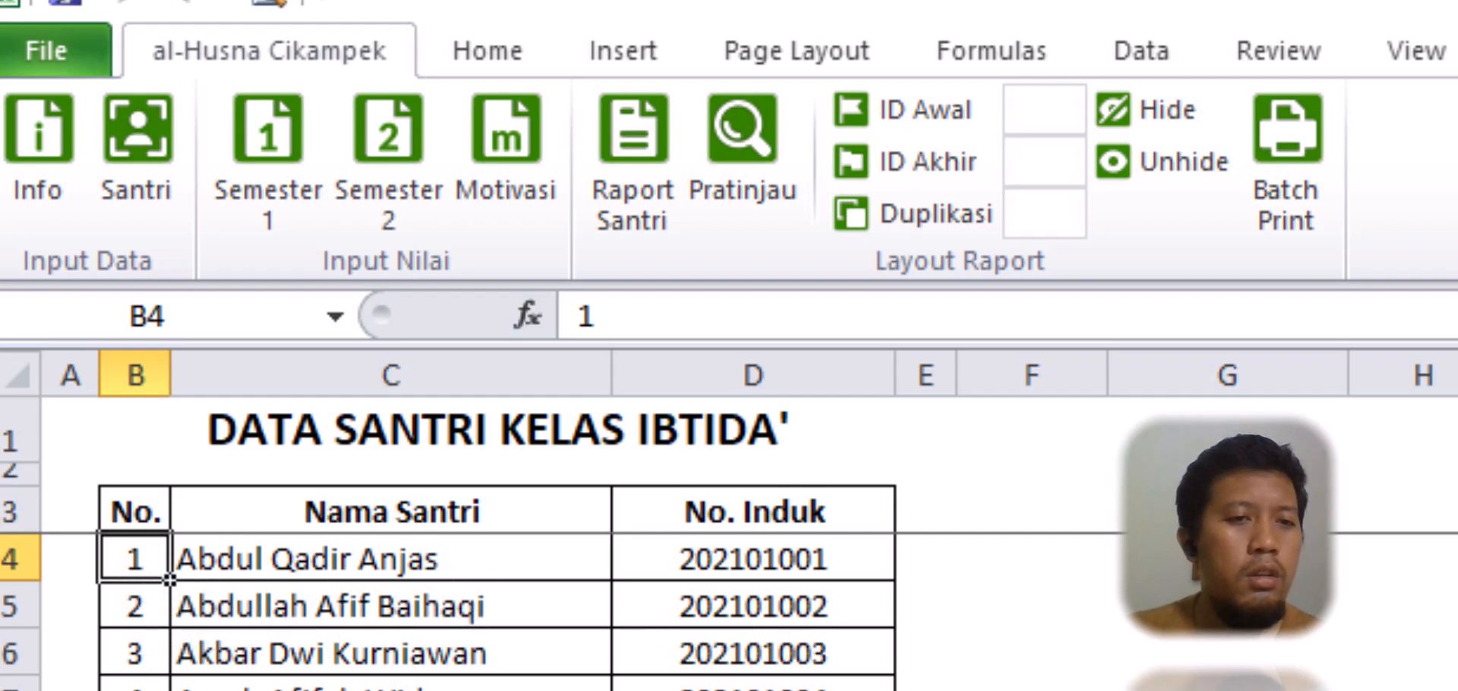
click(786, 566)
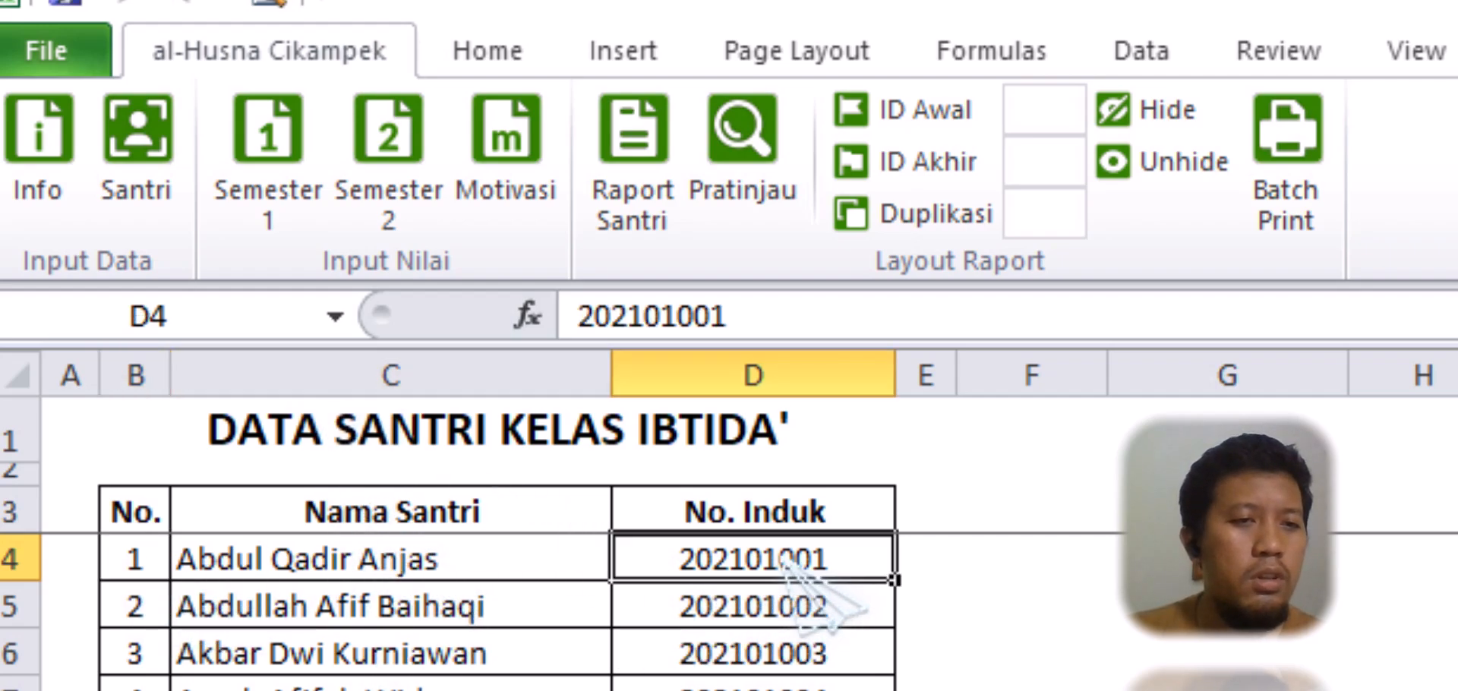
Return to the report card layout and display student 3 and then student 5 by their list numbers
click(638, 184)
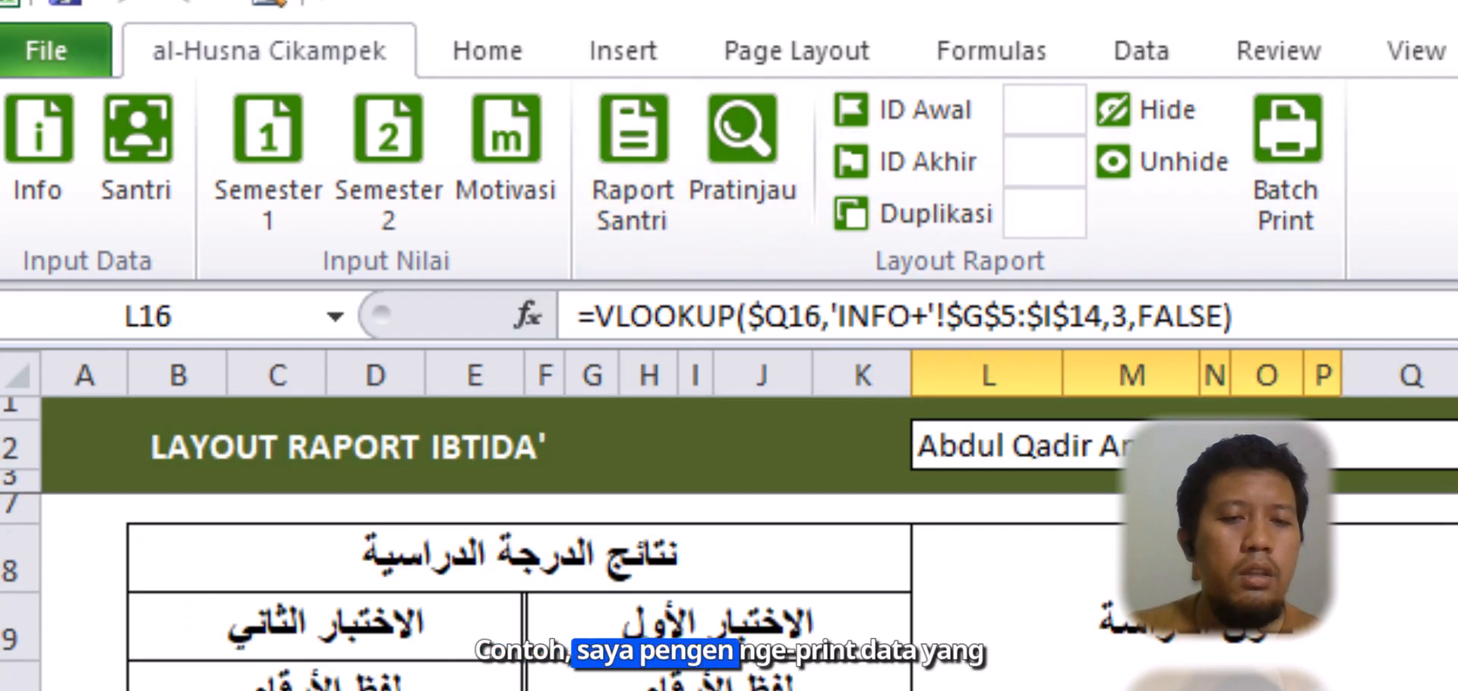
click(1457, 445)
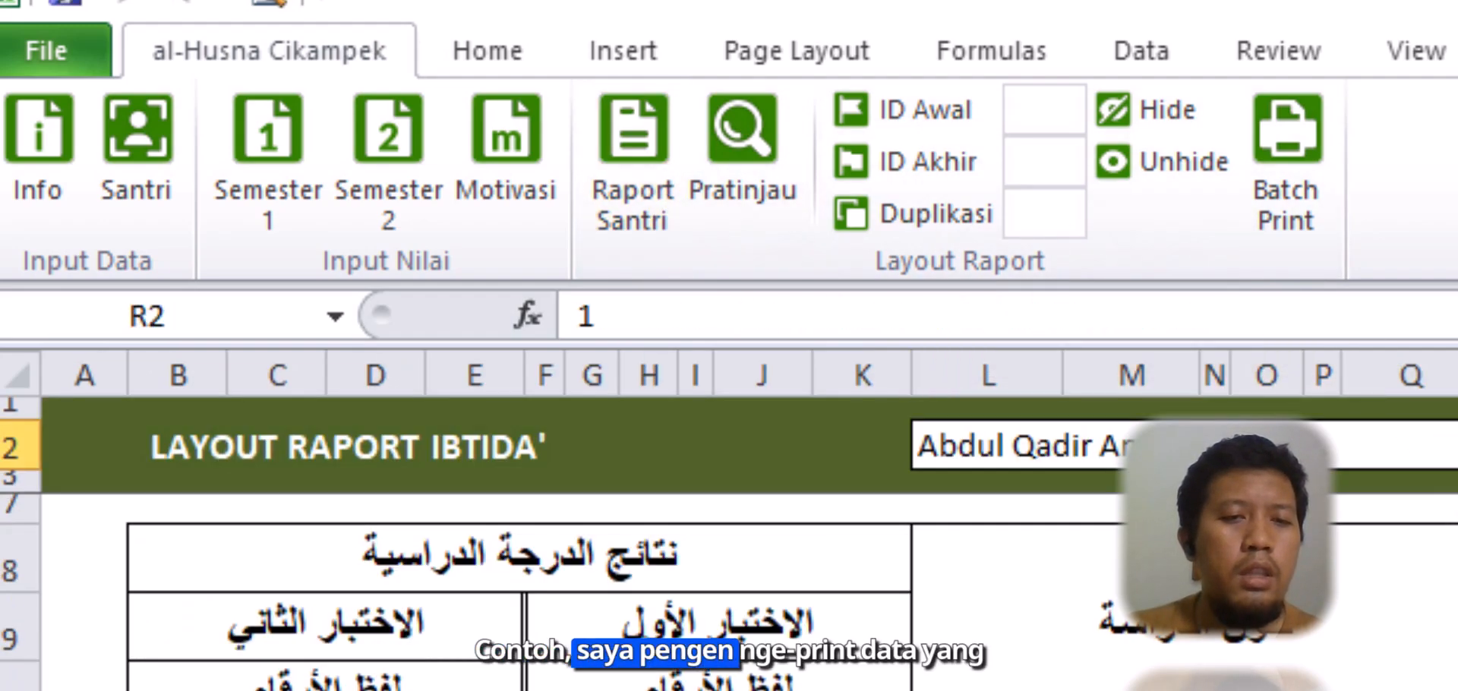
text(3)
key(Return)
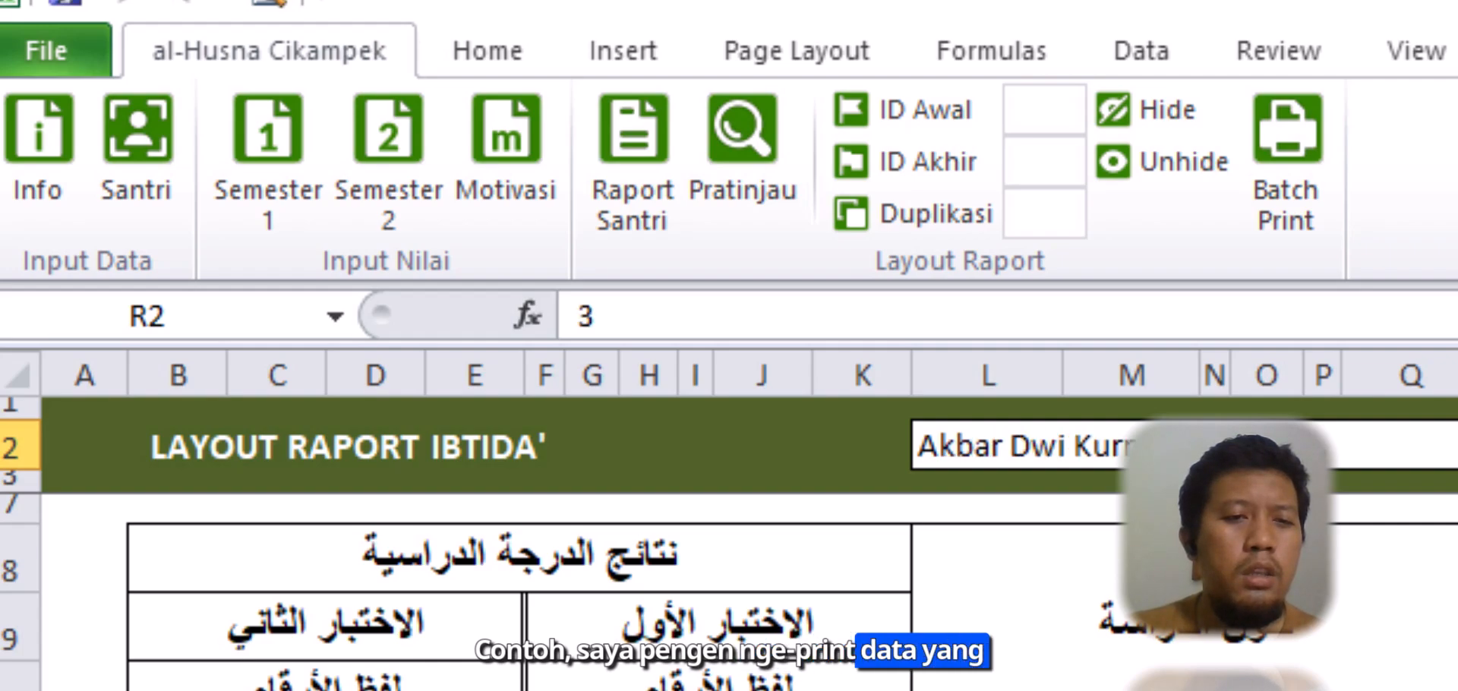
text(5)
key(Return)
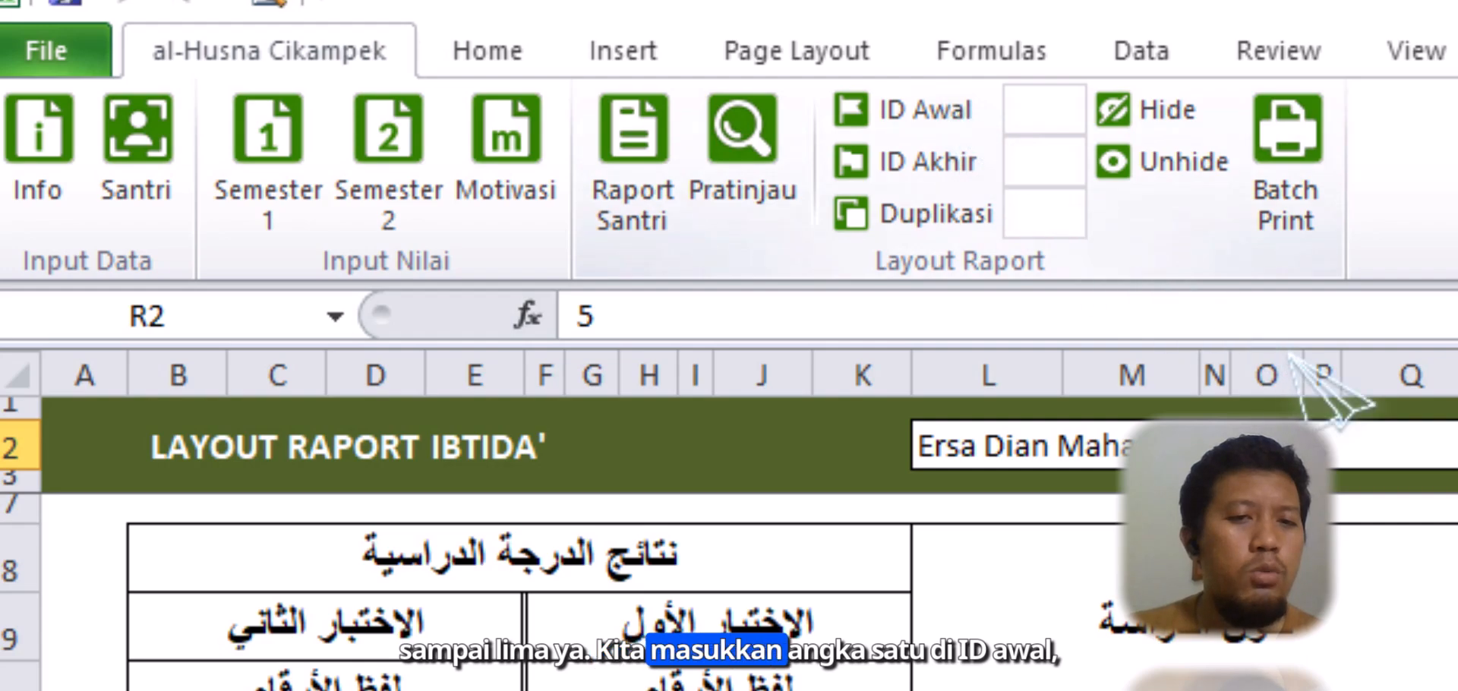
Set the batch print range to ID Awal 1 and ID Akhir 5, with Duplikasi 1
click(1032, 118)
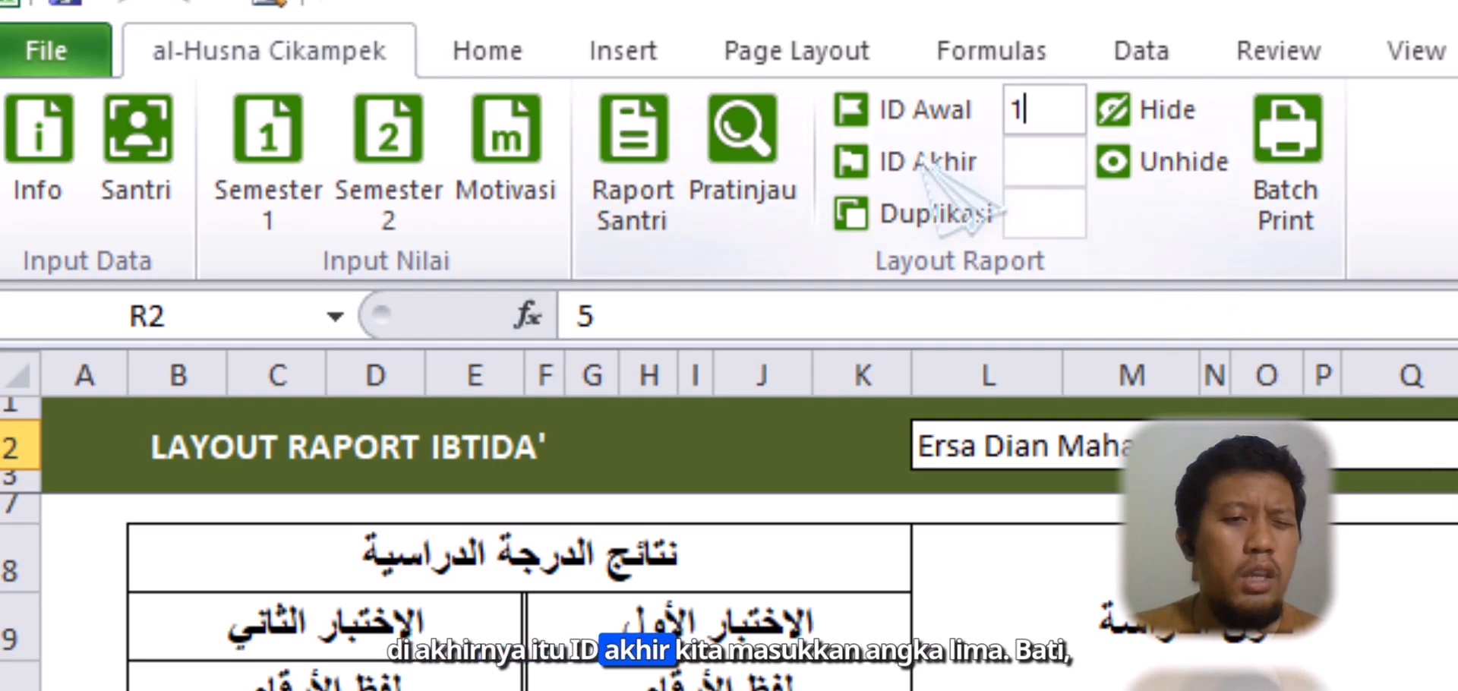
click(1036, 170)
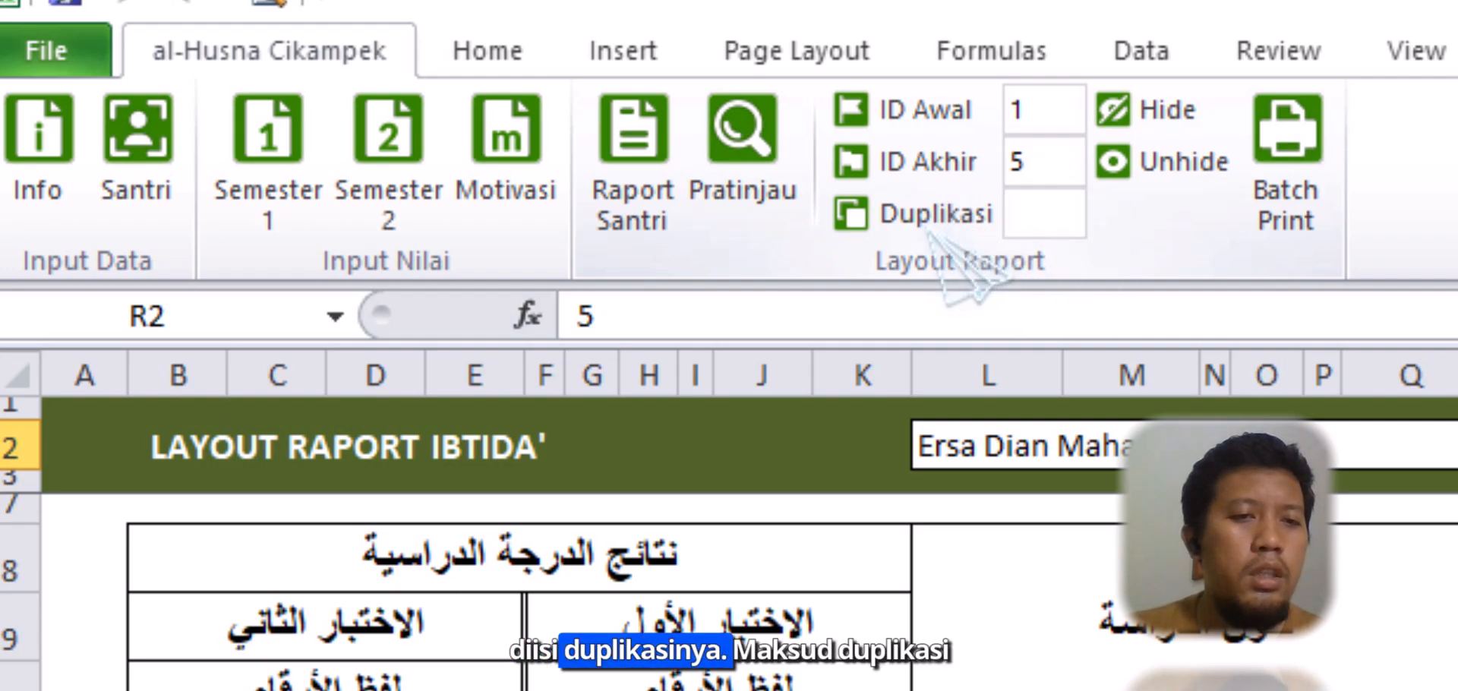
click(1030, 230)
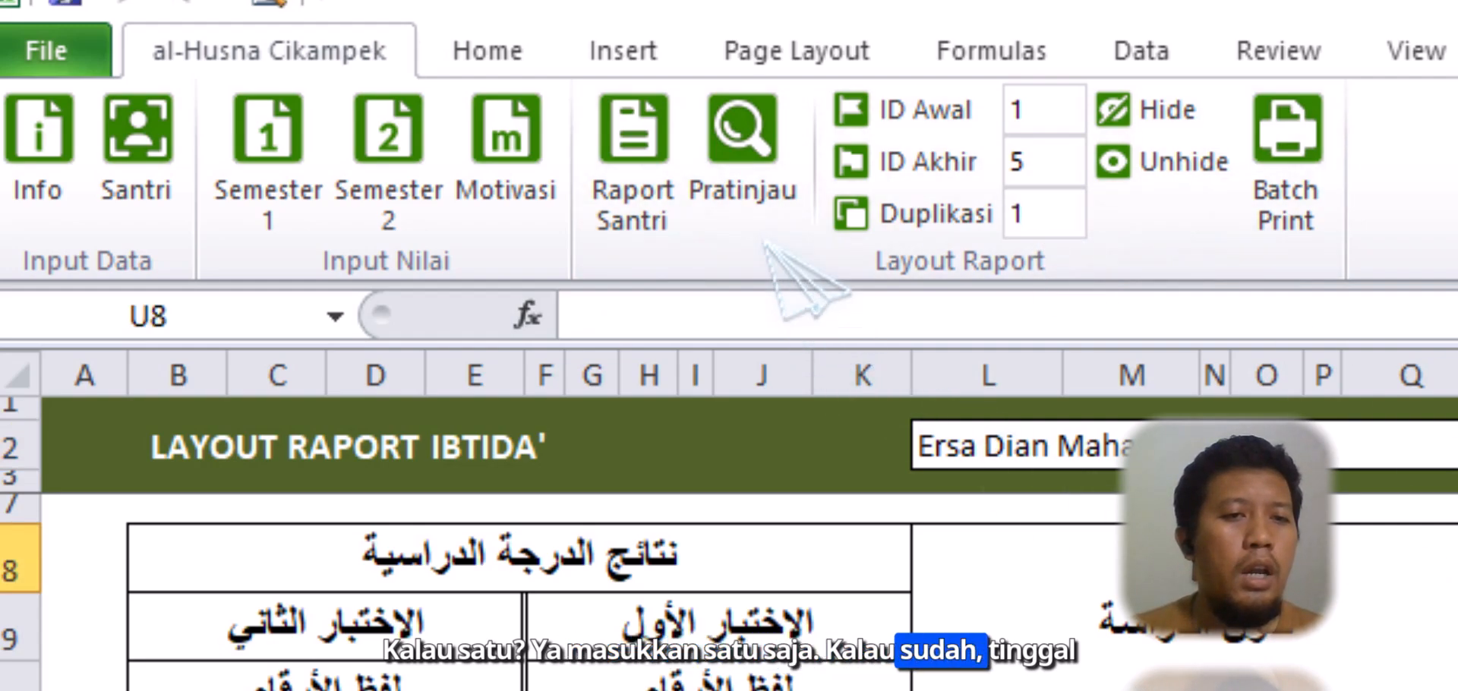
Run the batch print, confirm it, and save the five PDF outputs in Documents as asd, qwe, zxc, wer and sdf
click(1285, 173)
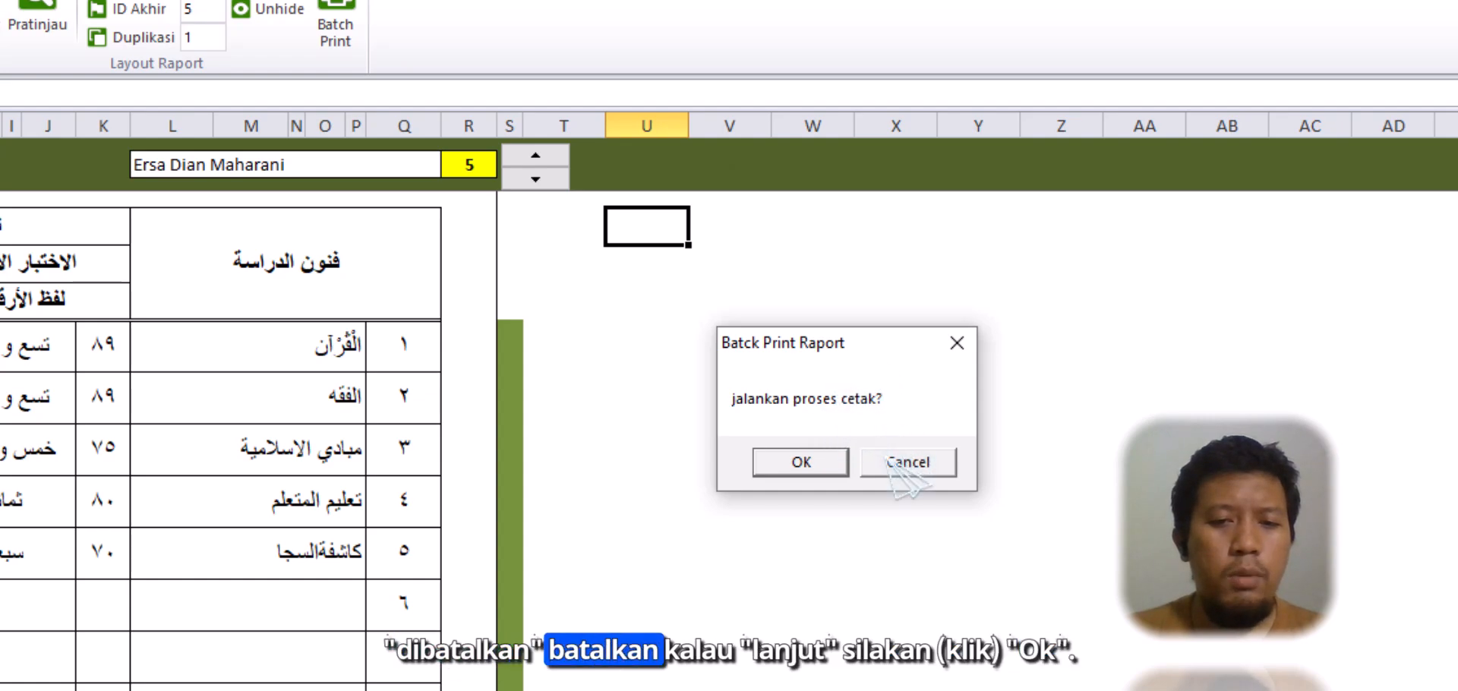
click(811, 464)
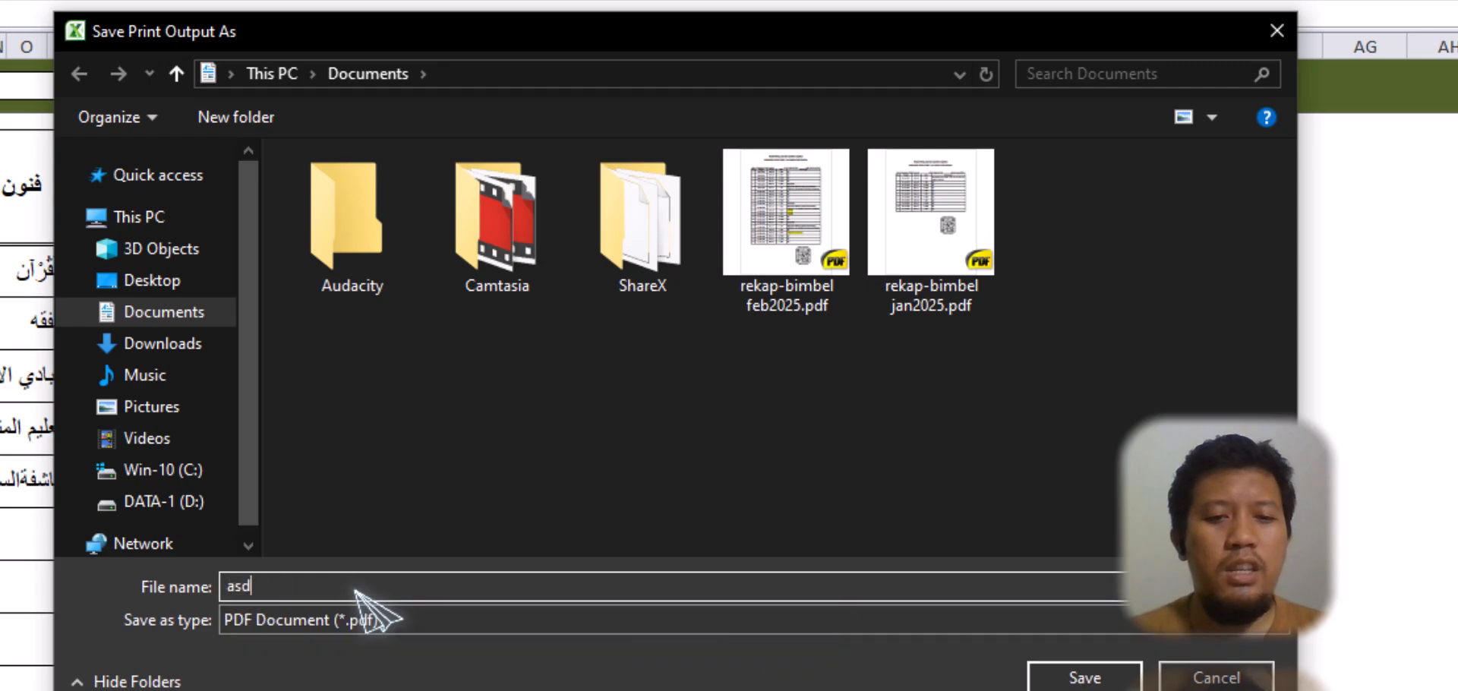
key(Return)
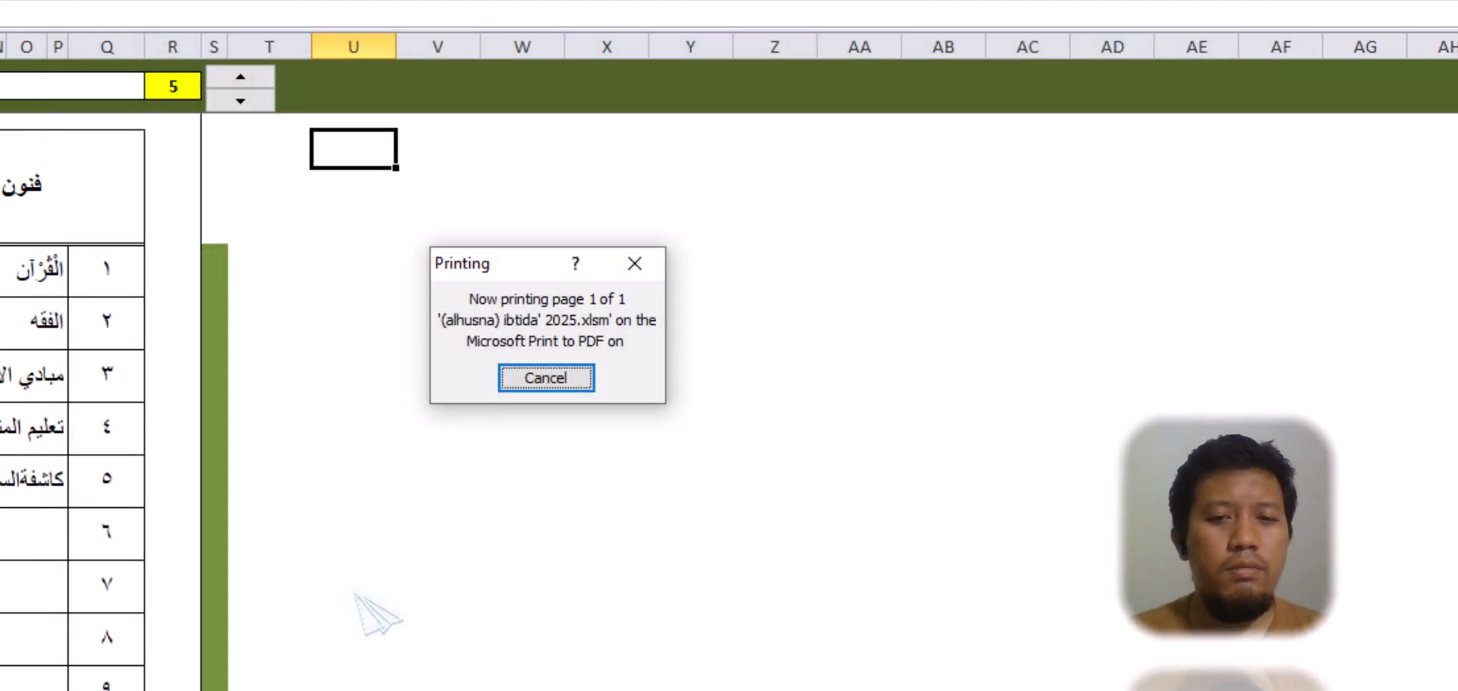
text(qwe)
key(Return)
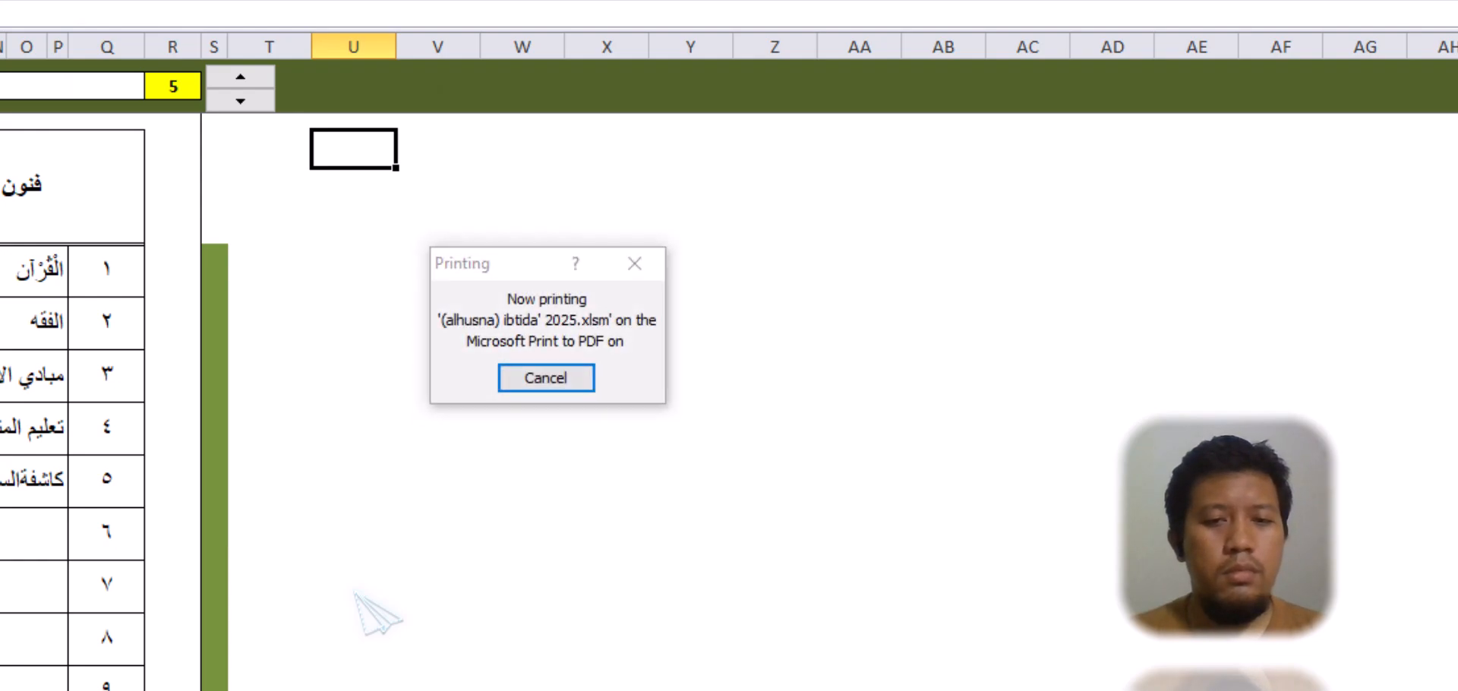
text(zxc)
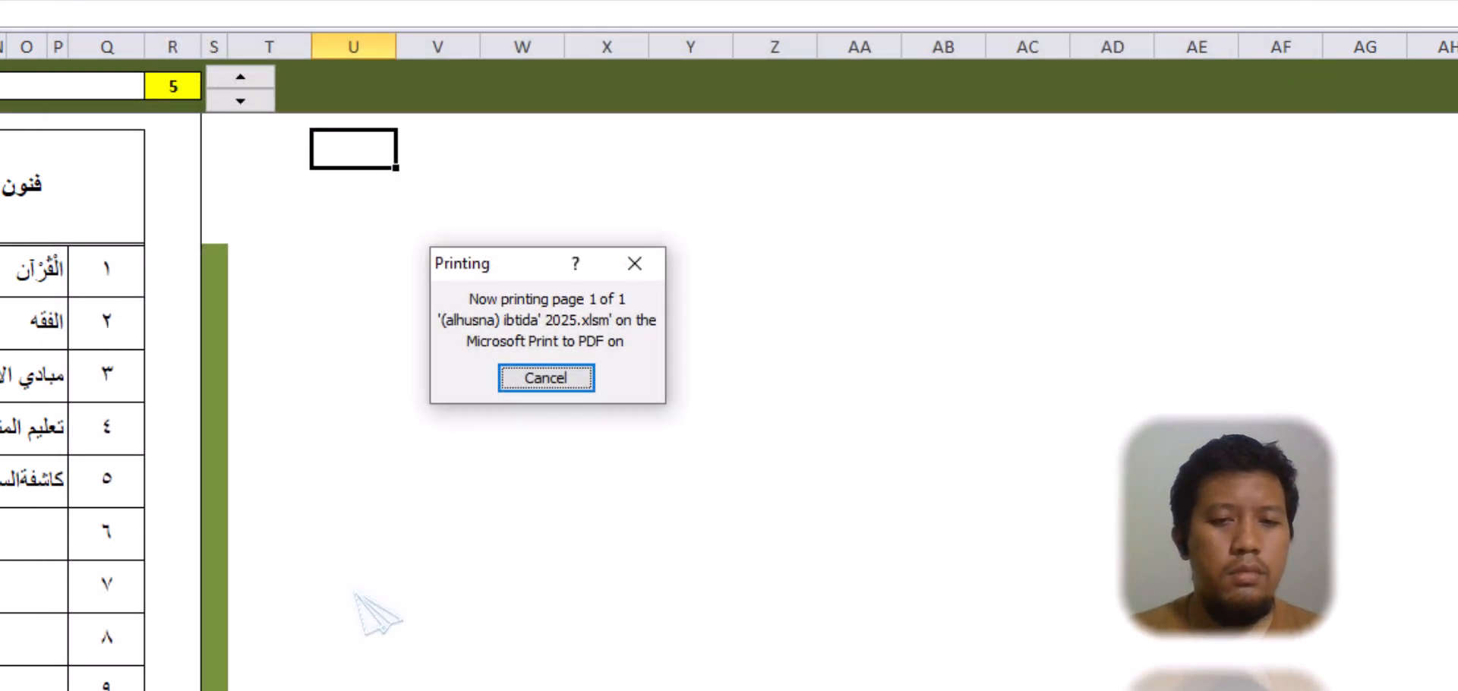
text(wer)
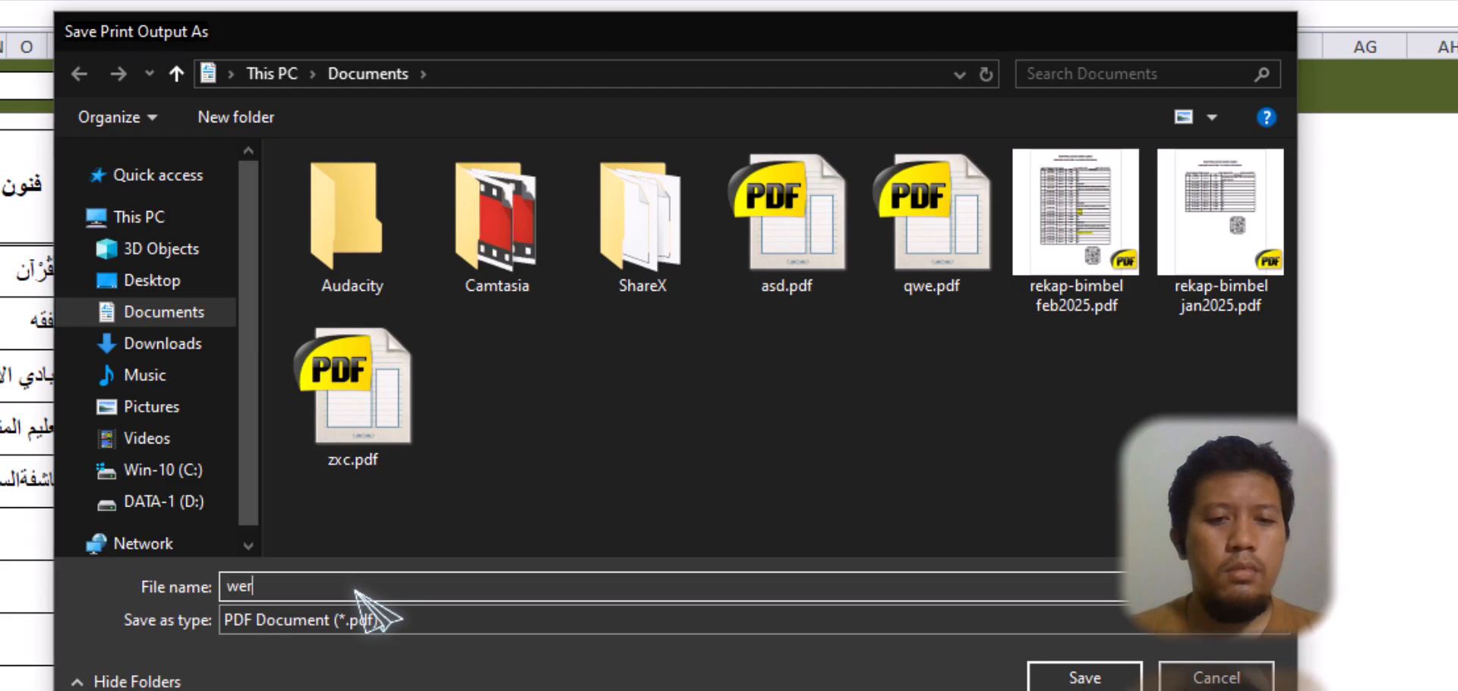
key(Return)
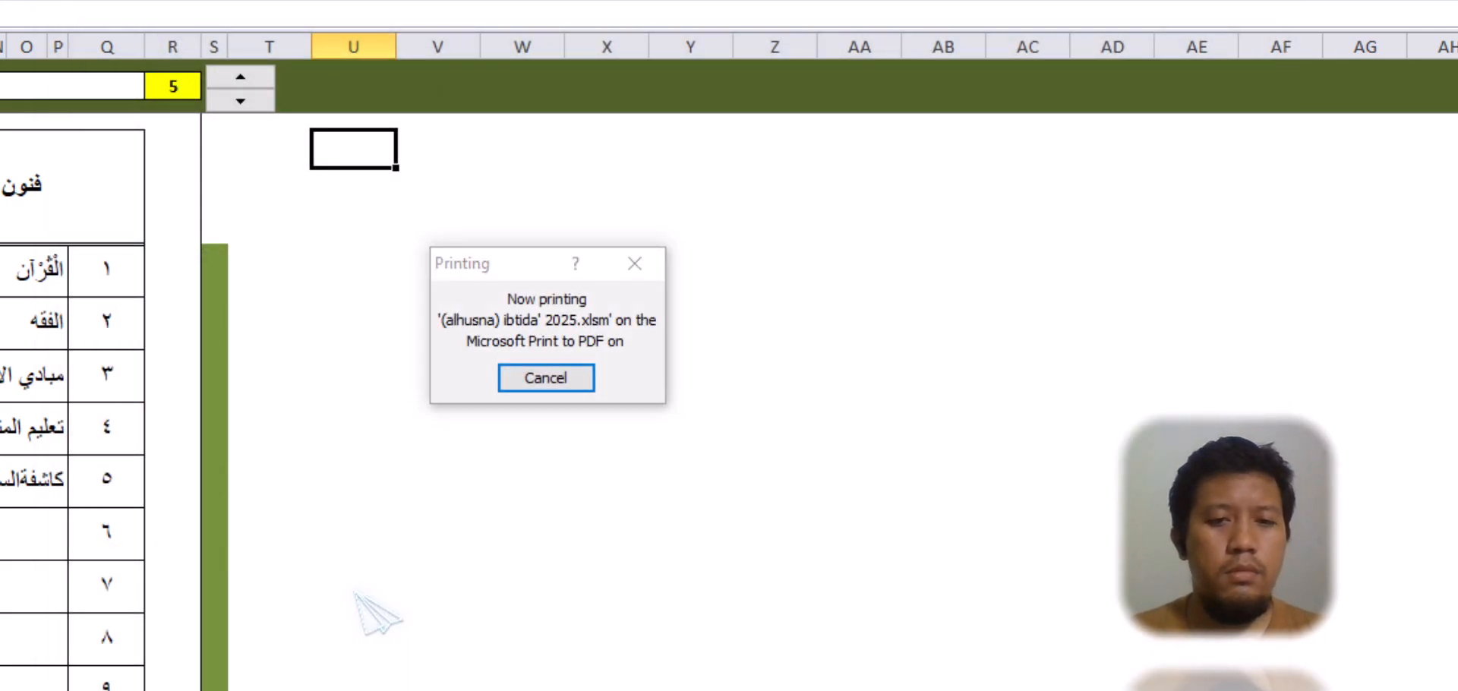
key(Return)
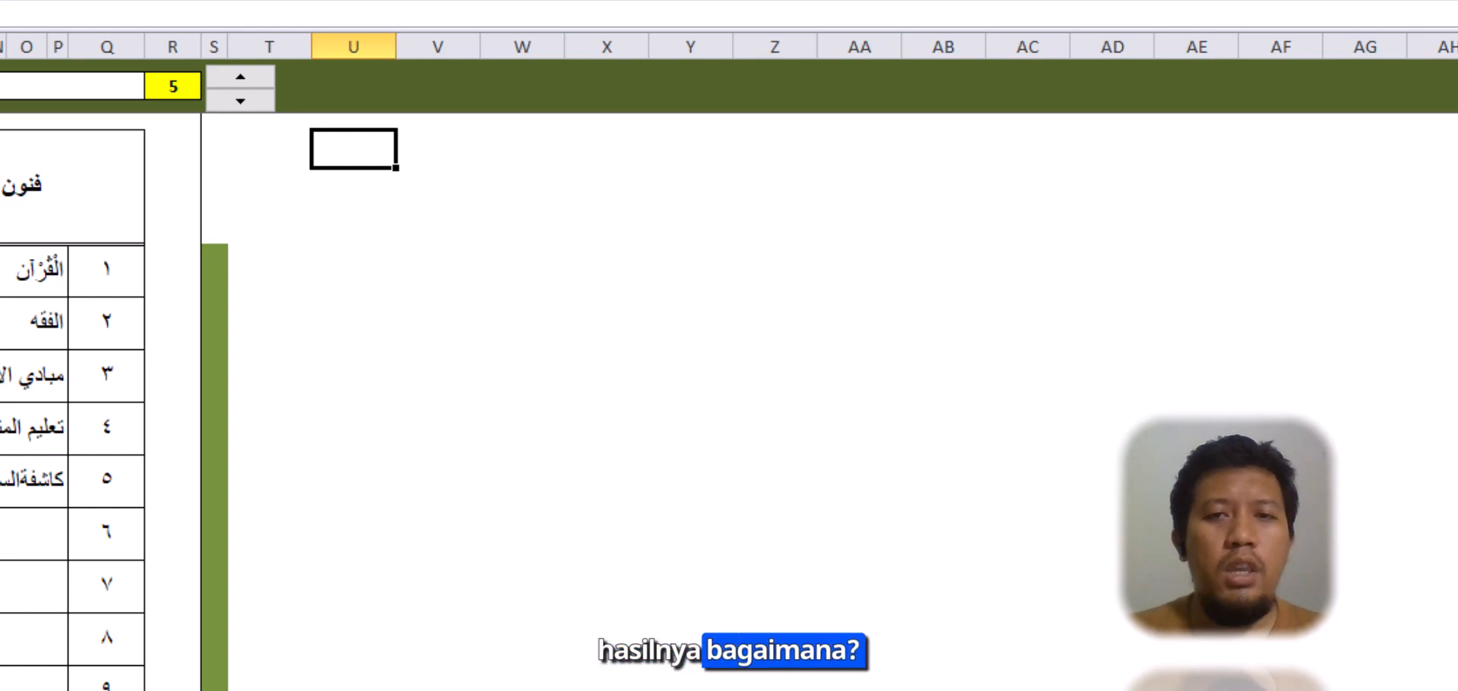
Switch to File Explorer, go to the Documents folder and open asd.pdf to check the printed report card
key(alt+Tab)
click(869, 257)
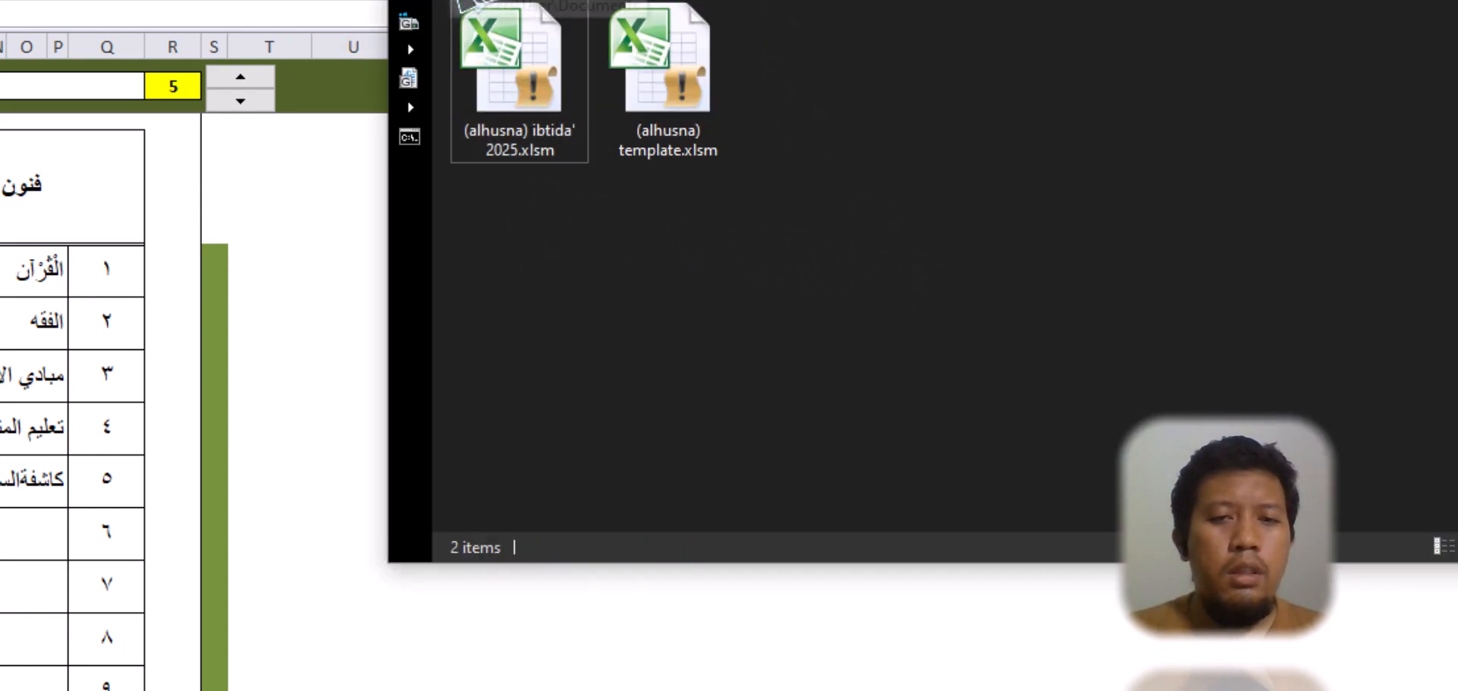
click(458, 1)
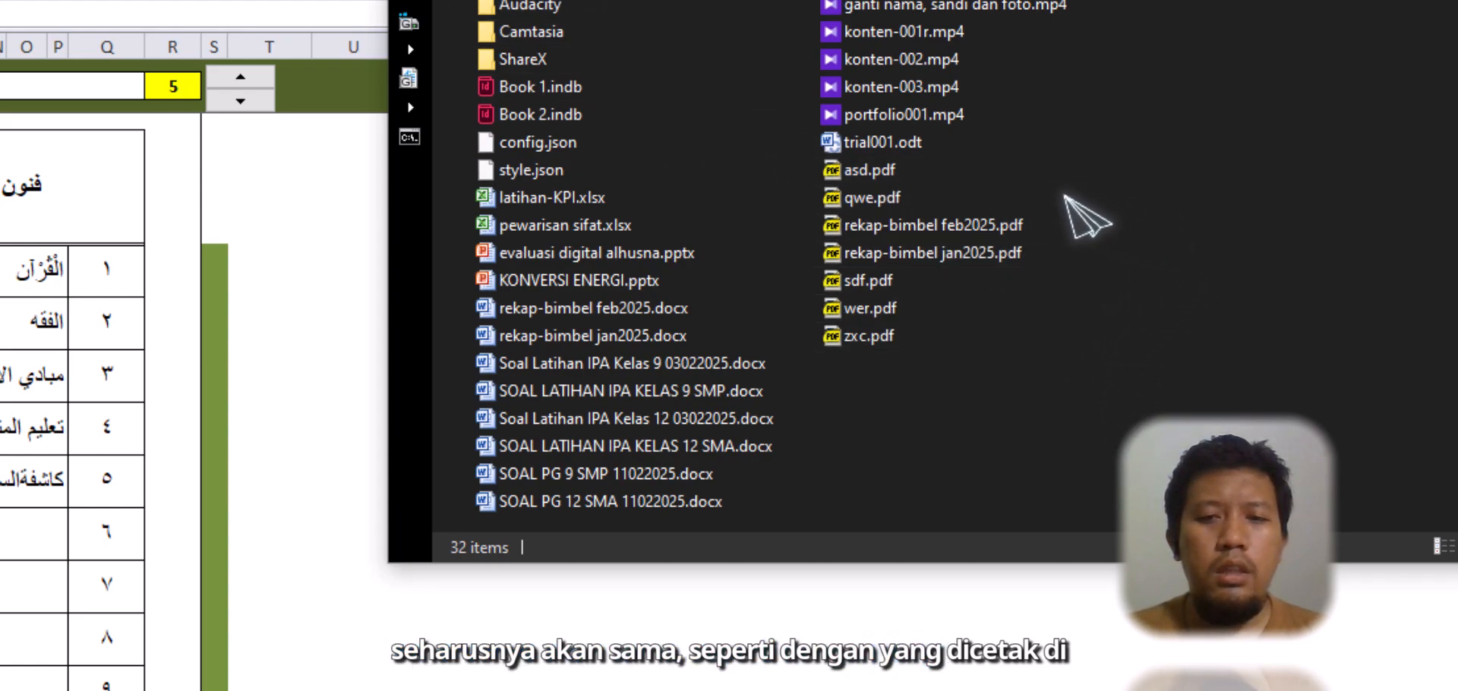
click(865, 171)
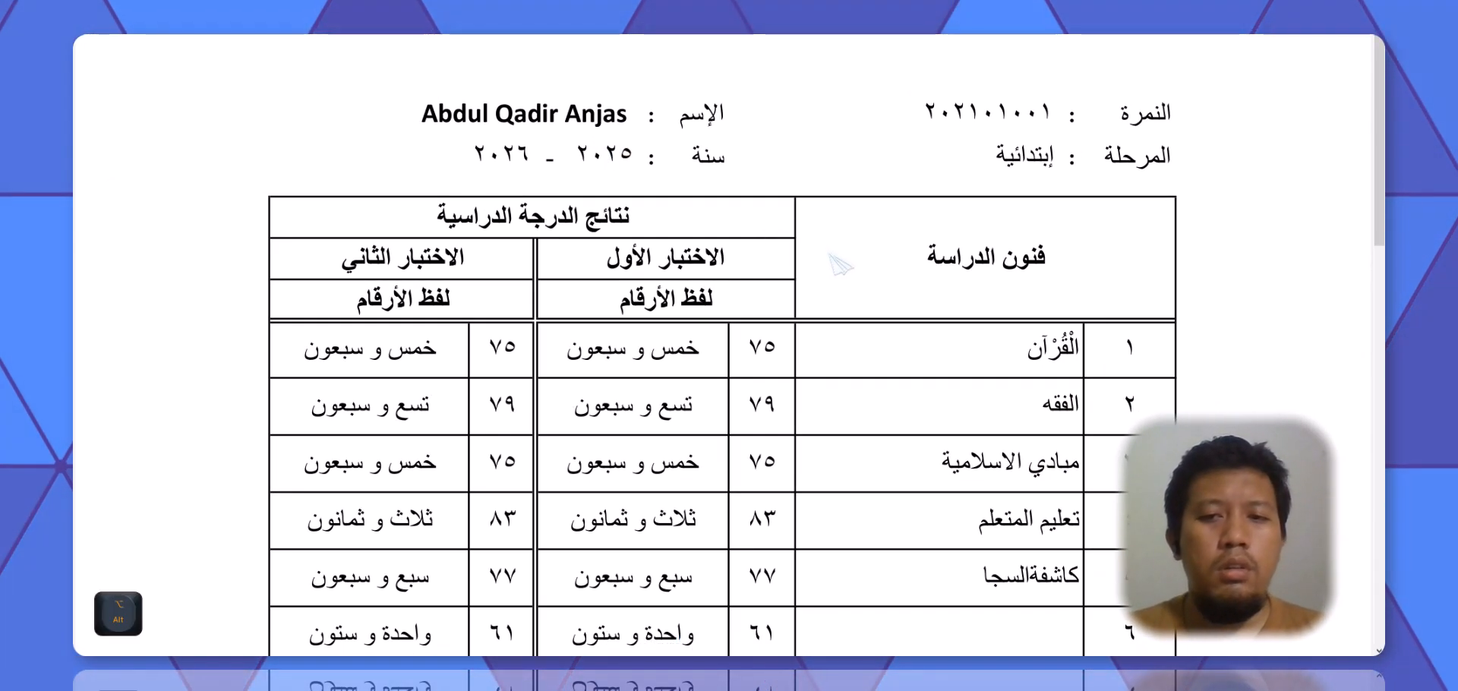
Open qwe.pdf, sdf.pdf, wer.pdf and zxc.pdf from the Documents folder to check each printed report card
key(alt+Tab)
double_click(896, 246)
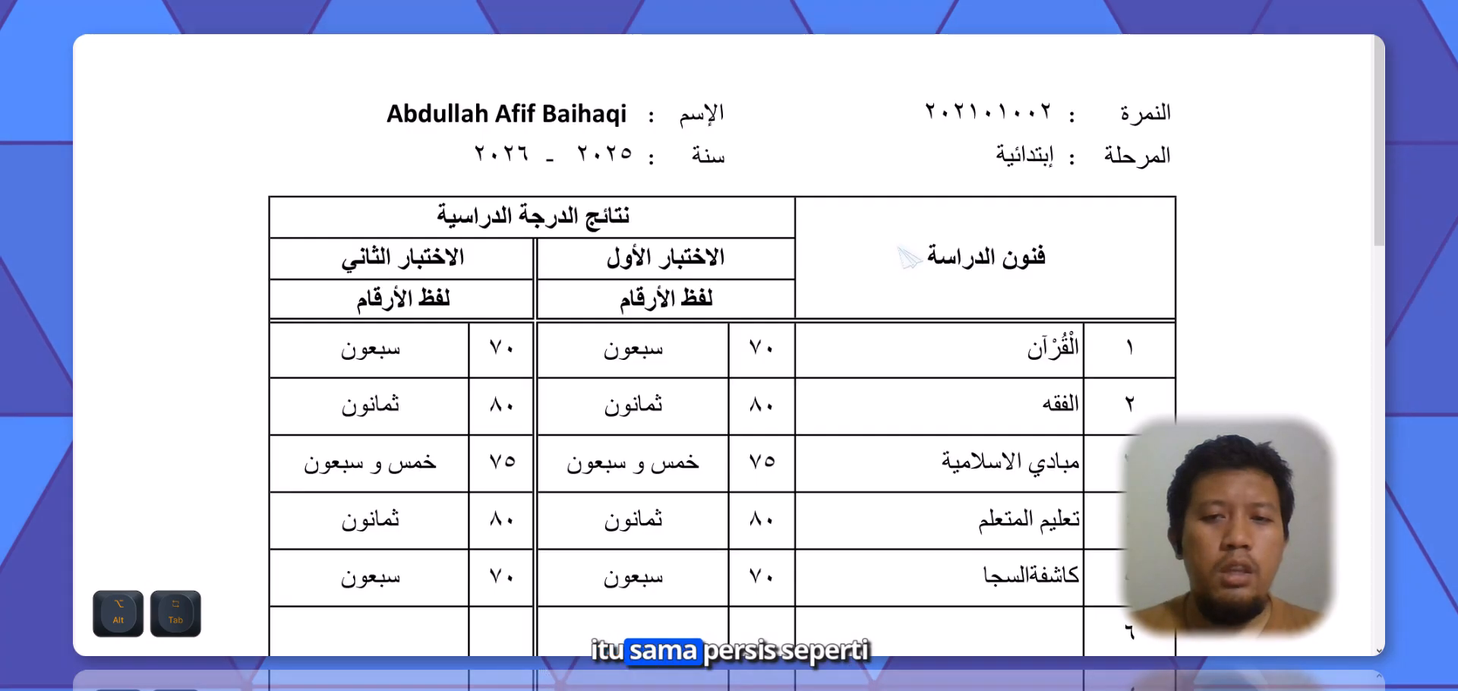
key(alt+Tab)
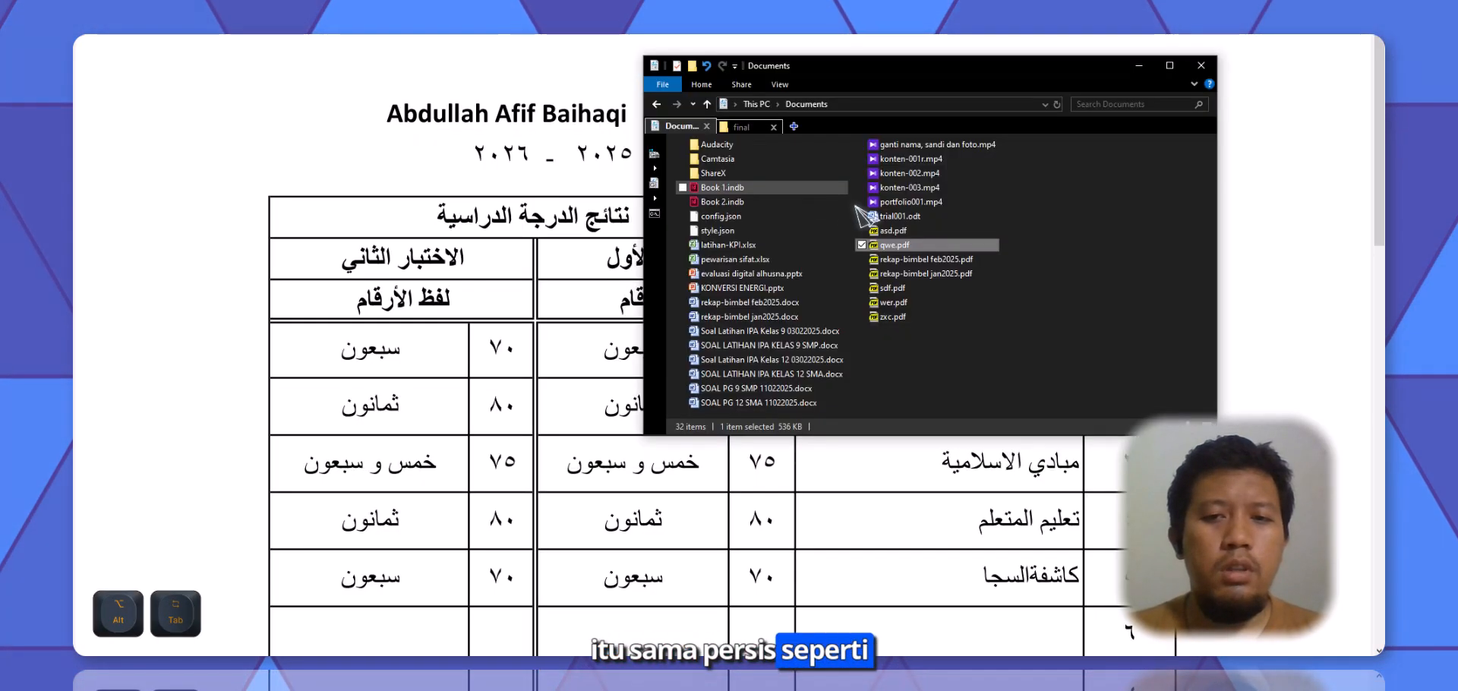
double_click(894, 290)
key(alt+Tab)
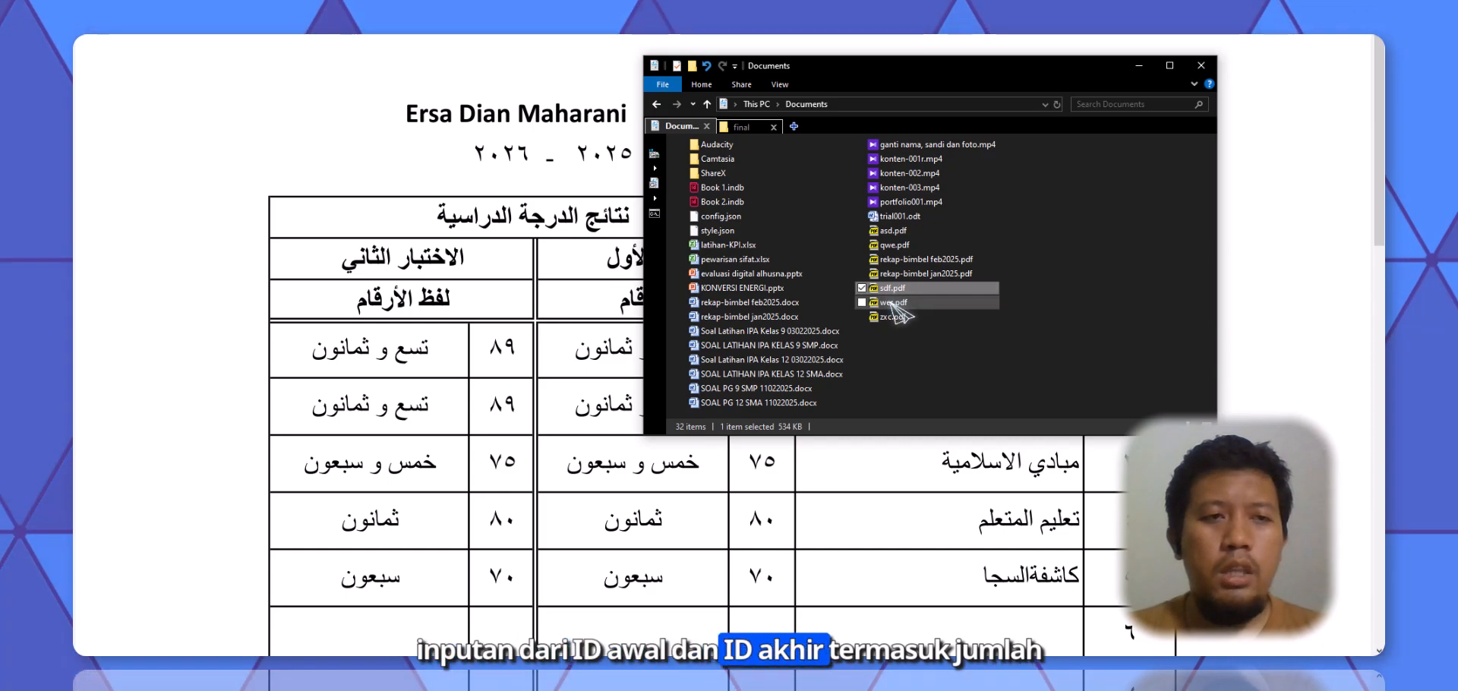
double_click(894, 303)
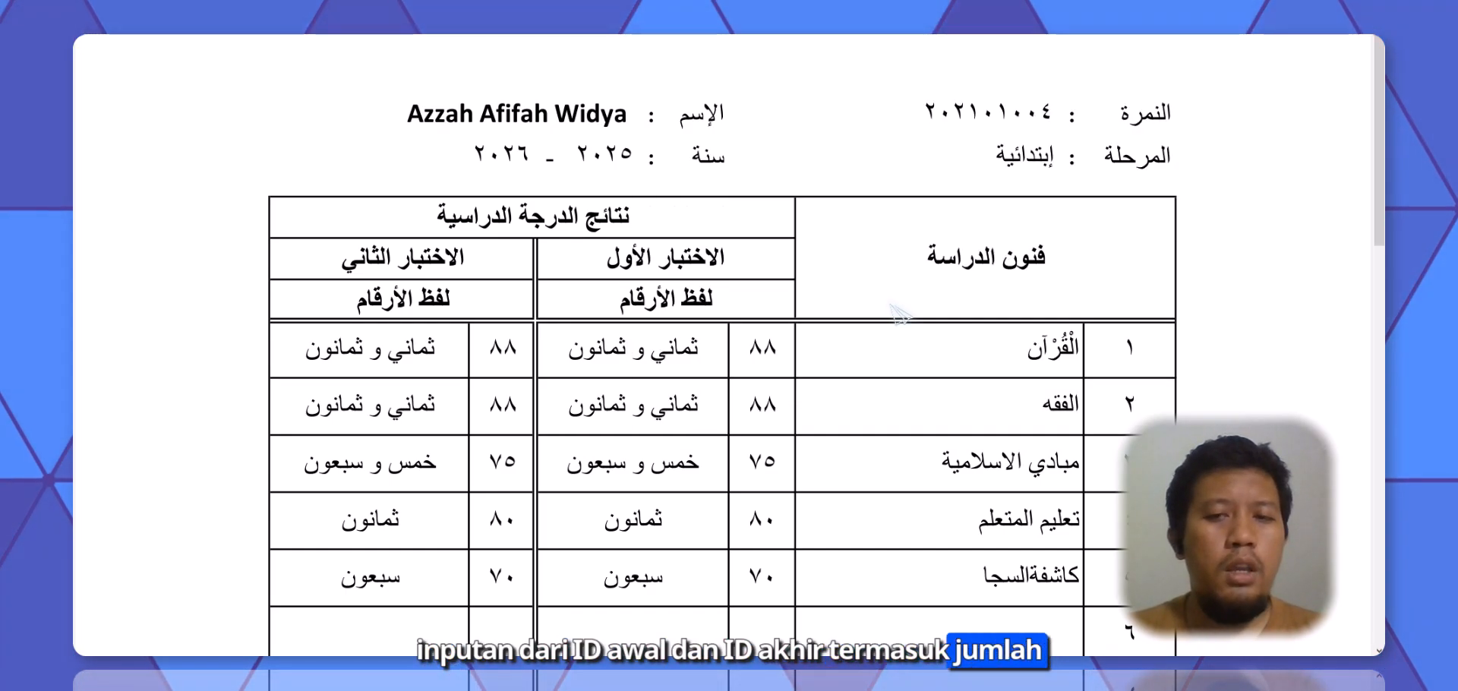
key(alt+Tab)
double_click(893, 317)
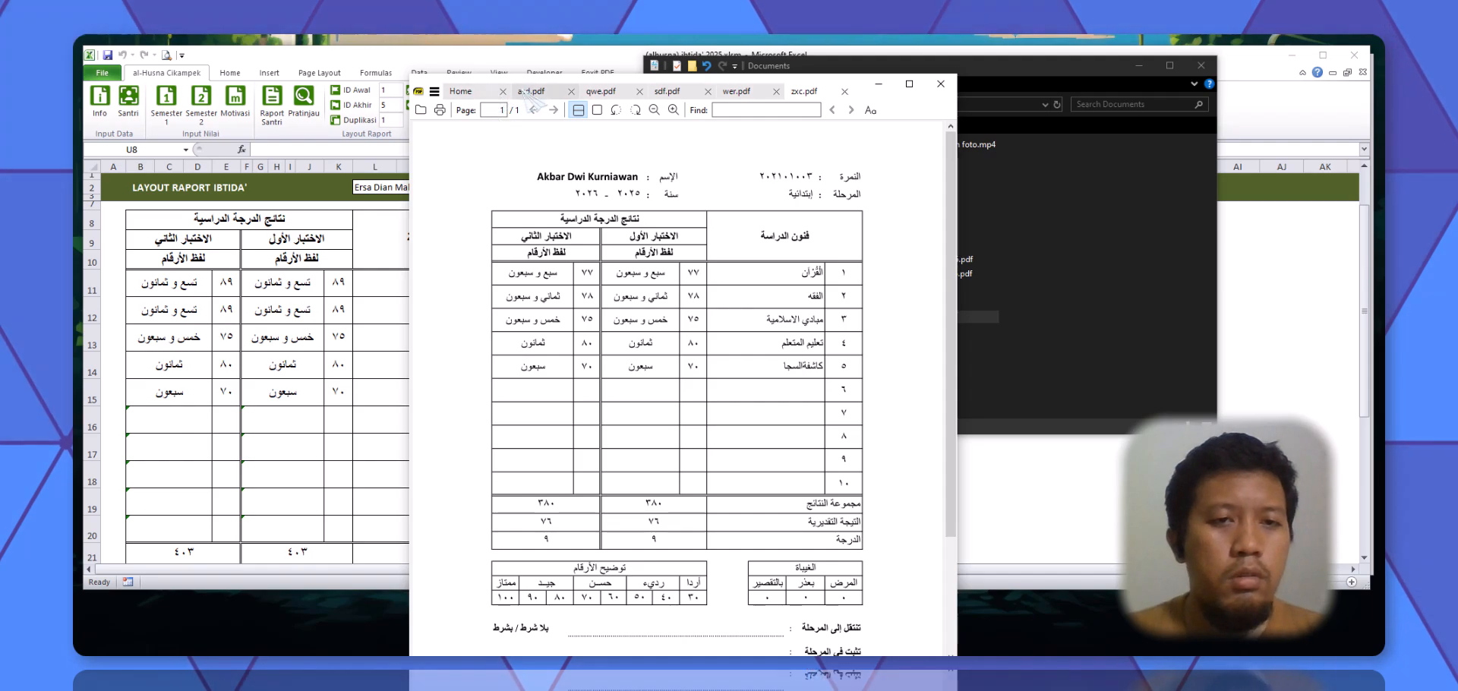
Review the report cards in qwe.pdf, sdf.pdf, wer.pdf and zxc.pdf once more, and close the PDF viewer to return to the workbook
click(600, 92)
click(668, 91)
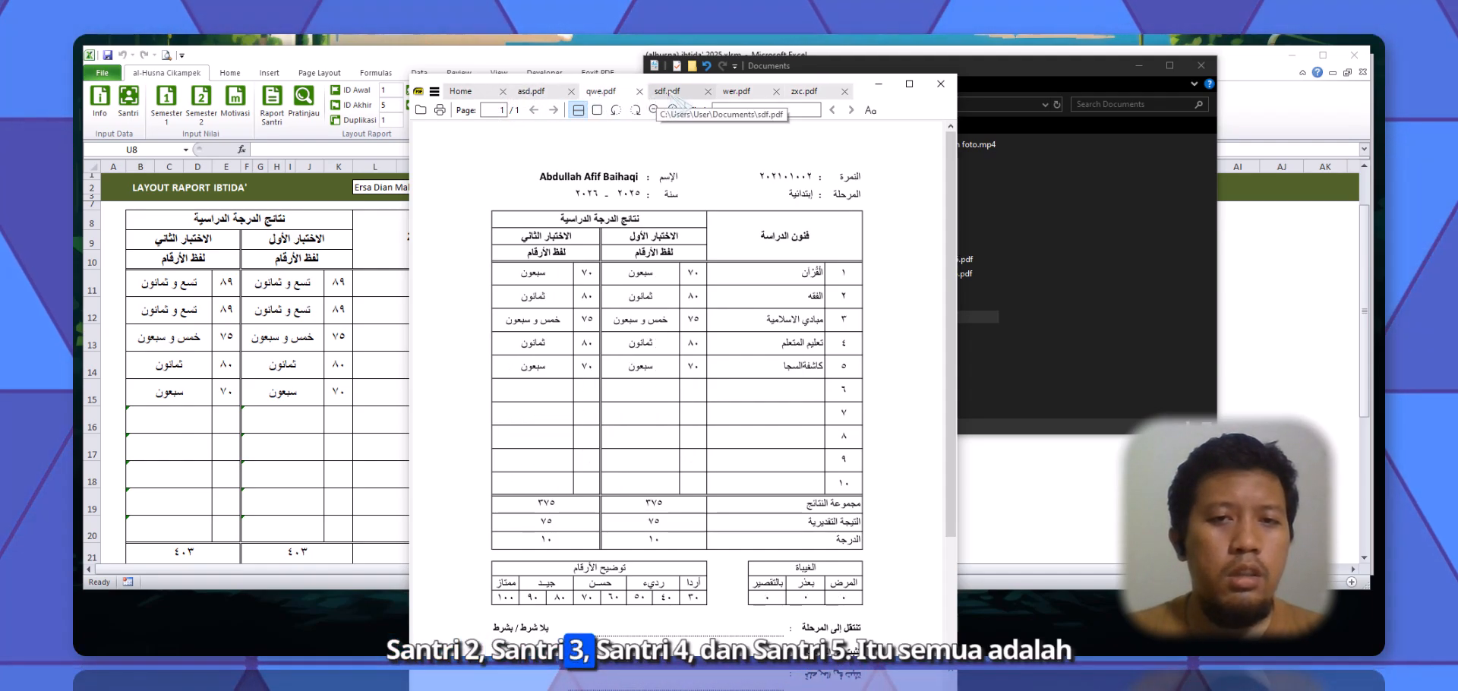
click(736, 91)
click(805, 92)
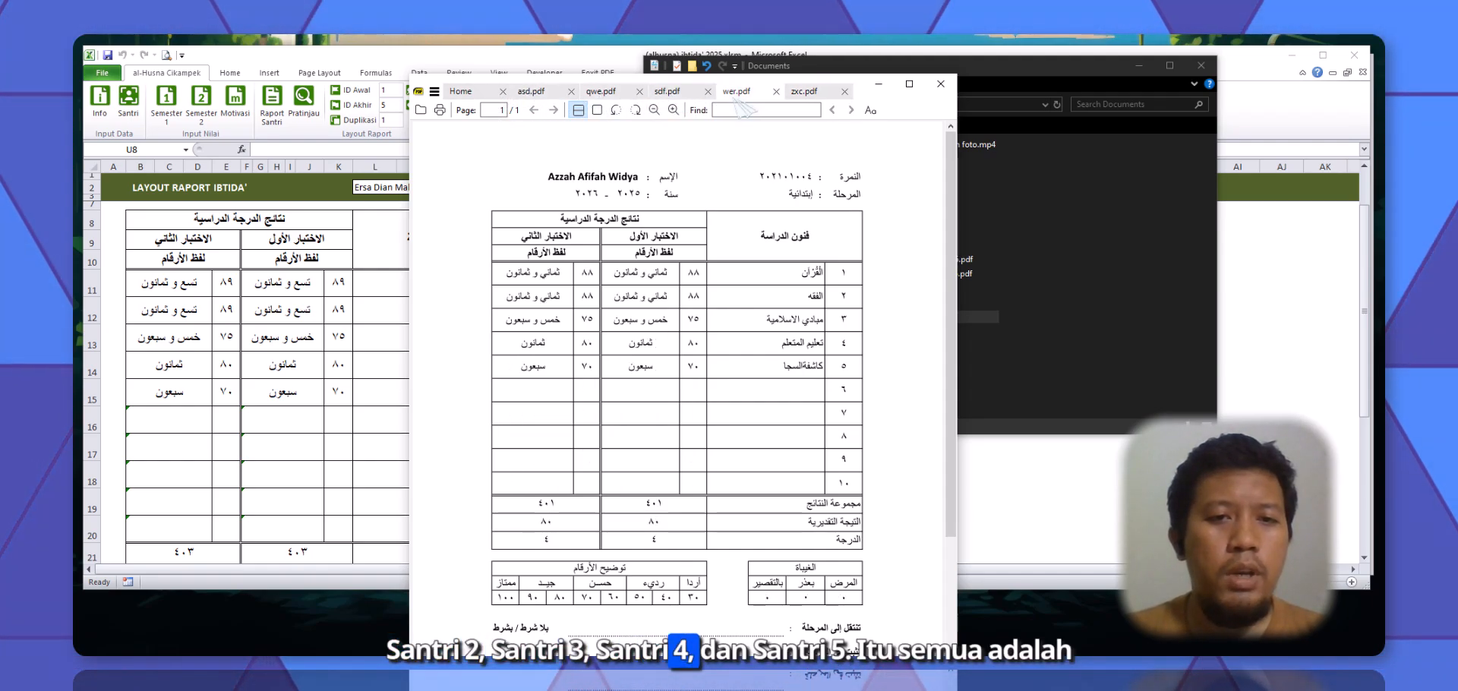
click(811, 90)
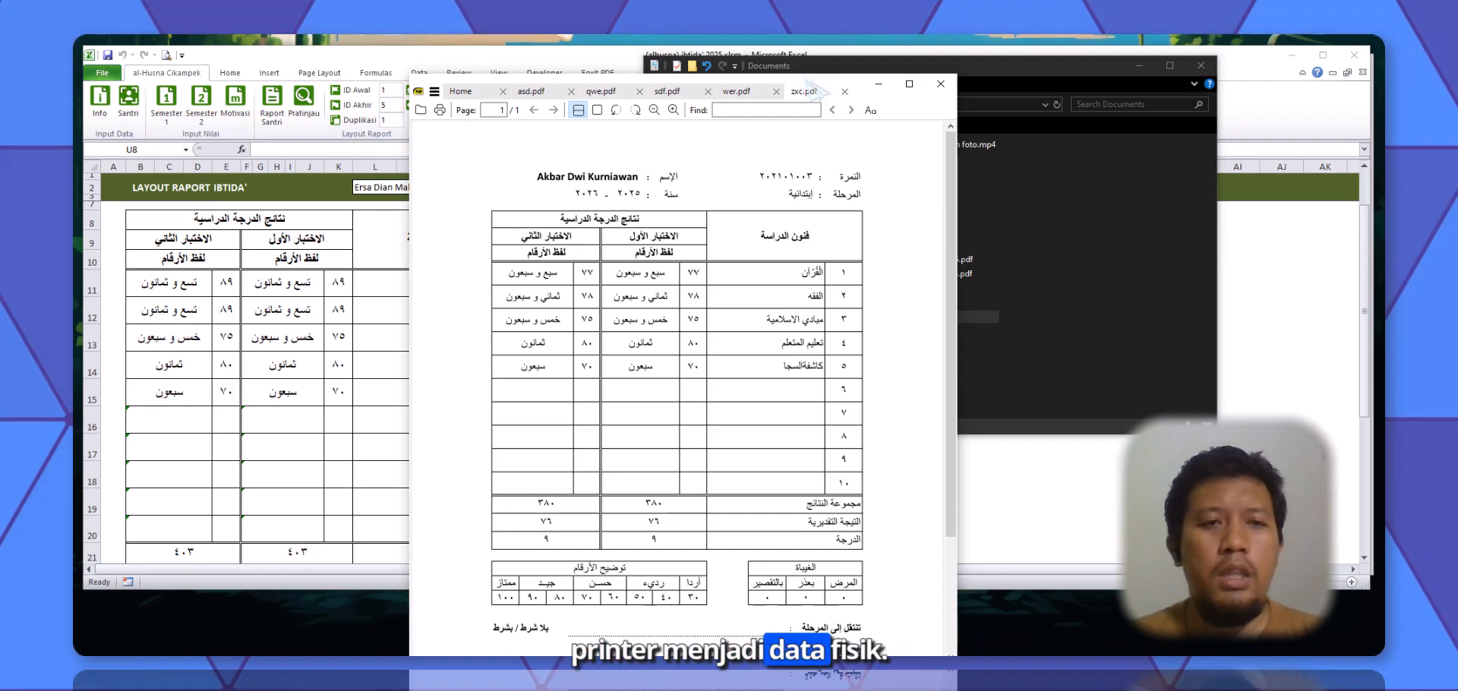
click(941, 84)
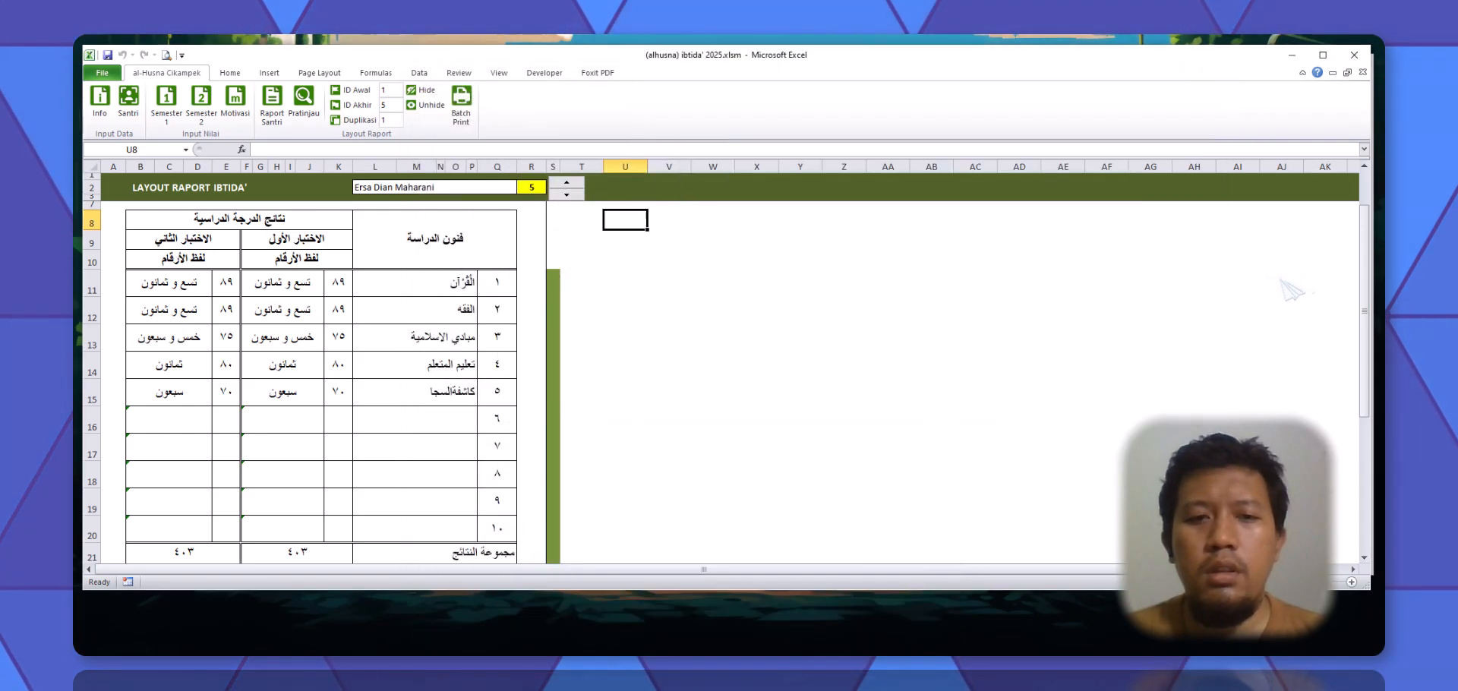
click(580, 240)
scroll(321, 270, up, 1)
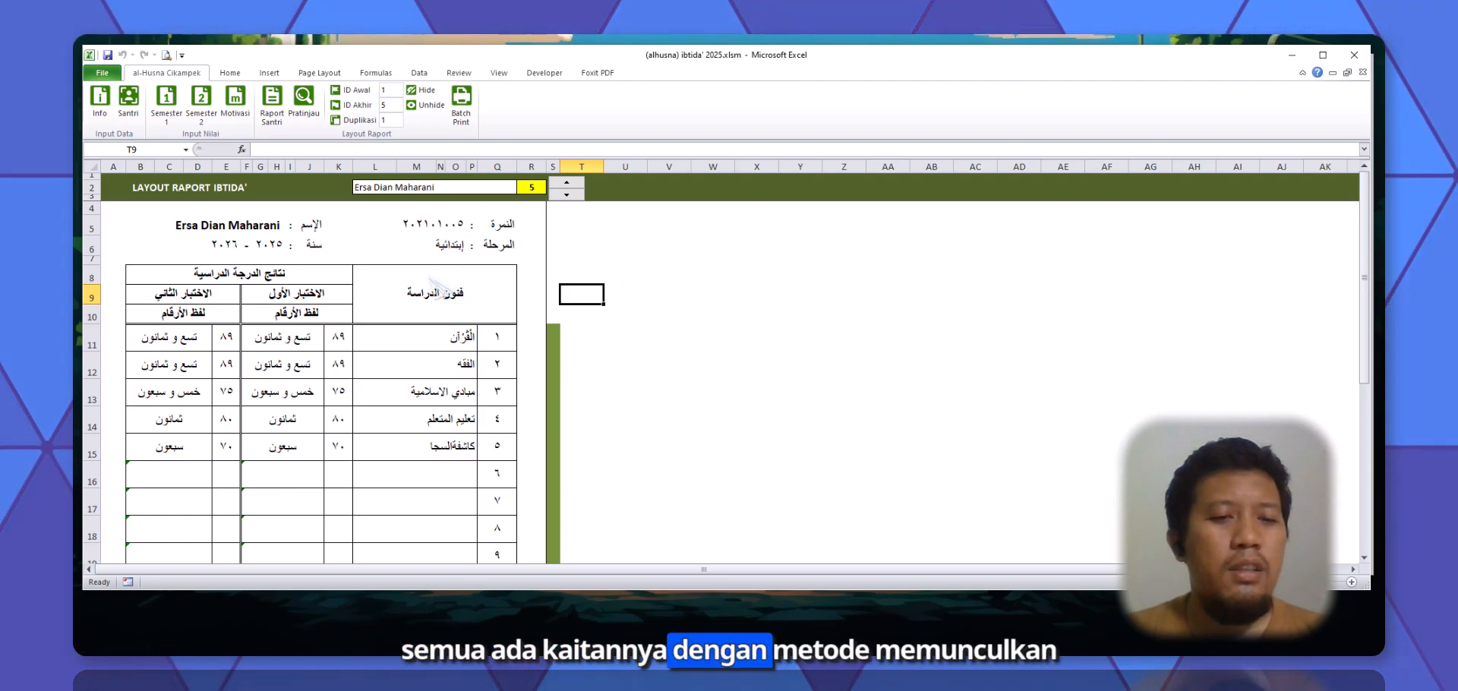
scroll(437, 288, down, 3)
scroll(439, 289, up, 1)
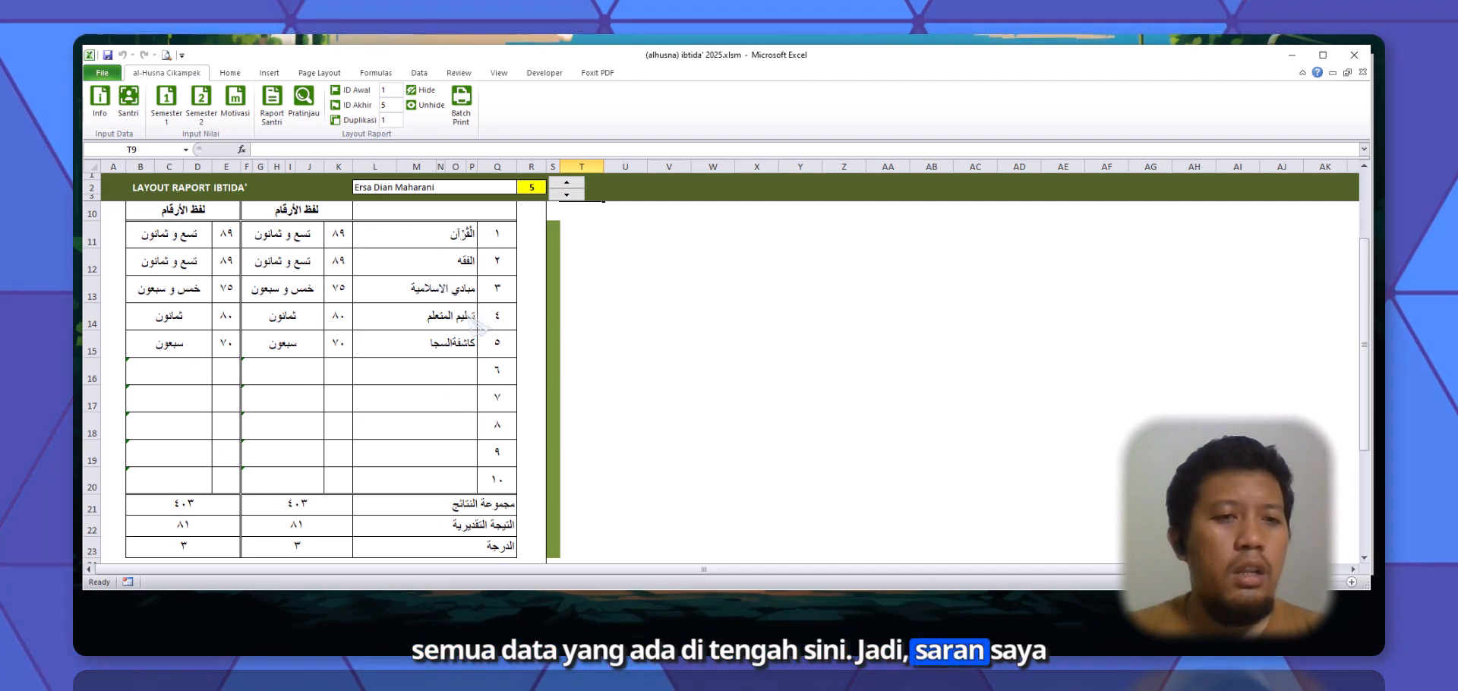
scroll(474, 322, up, 2)
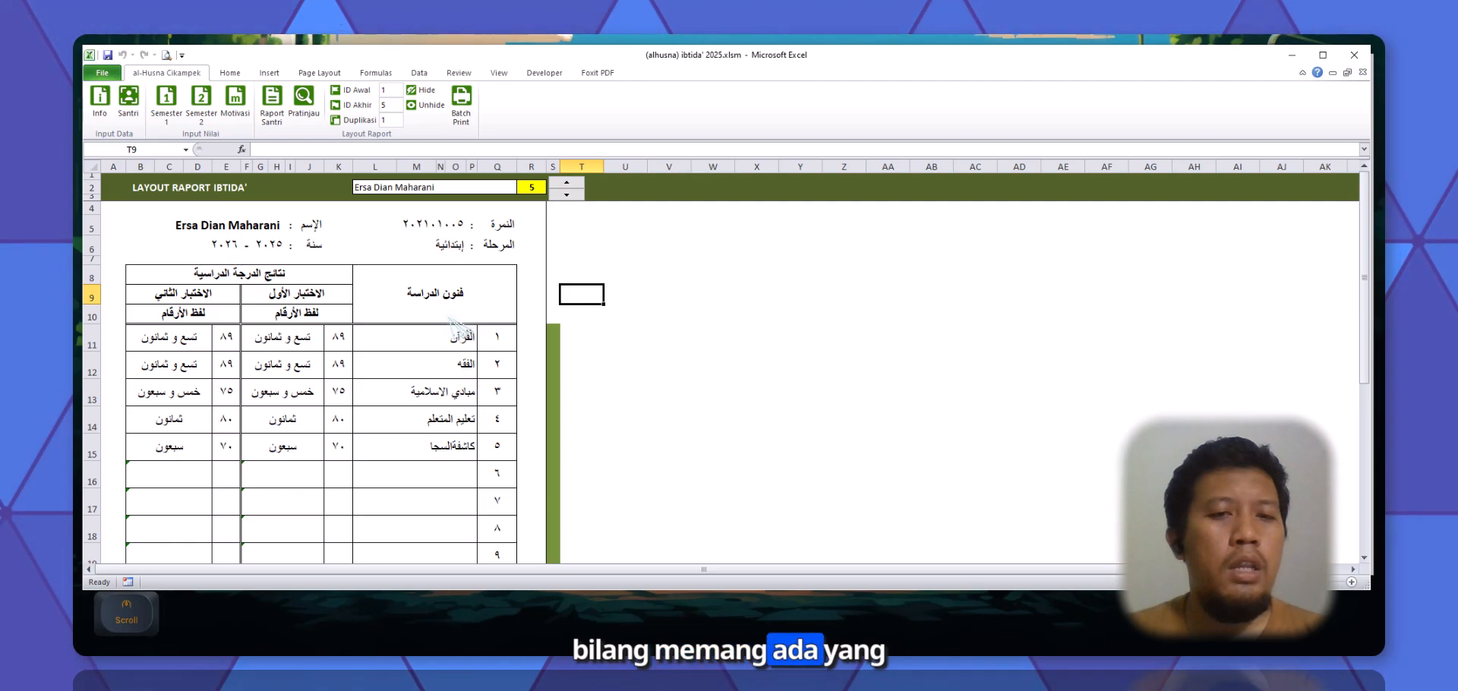